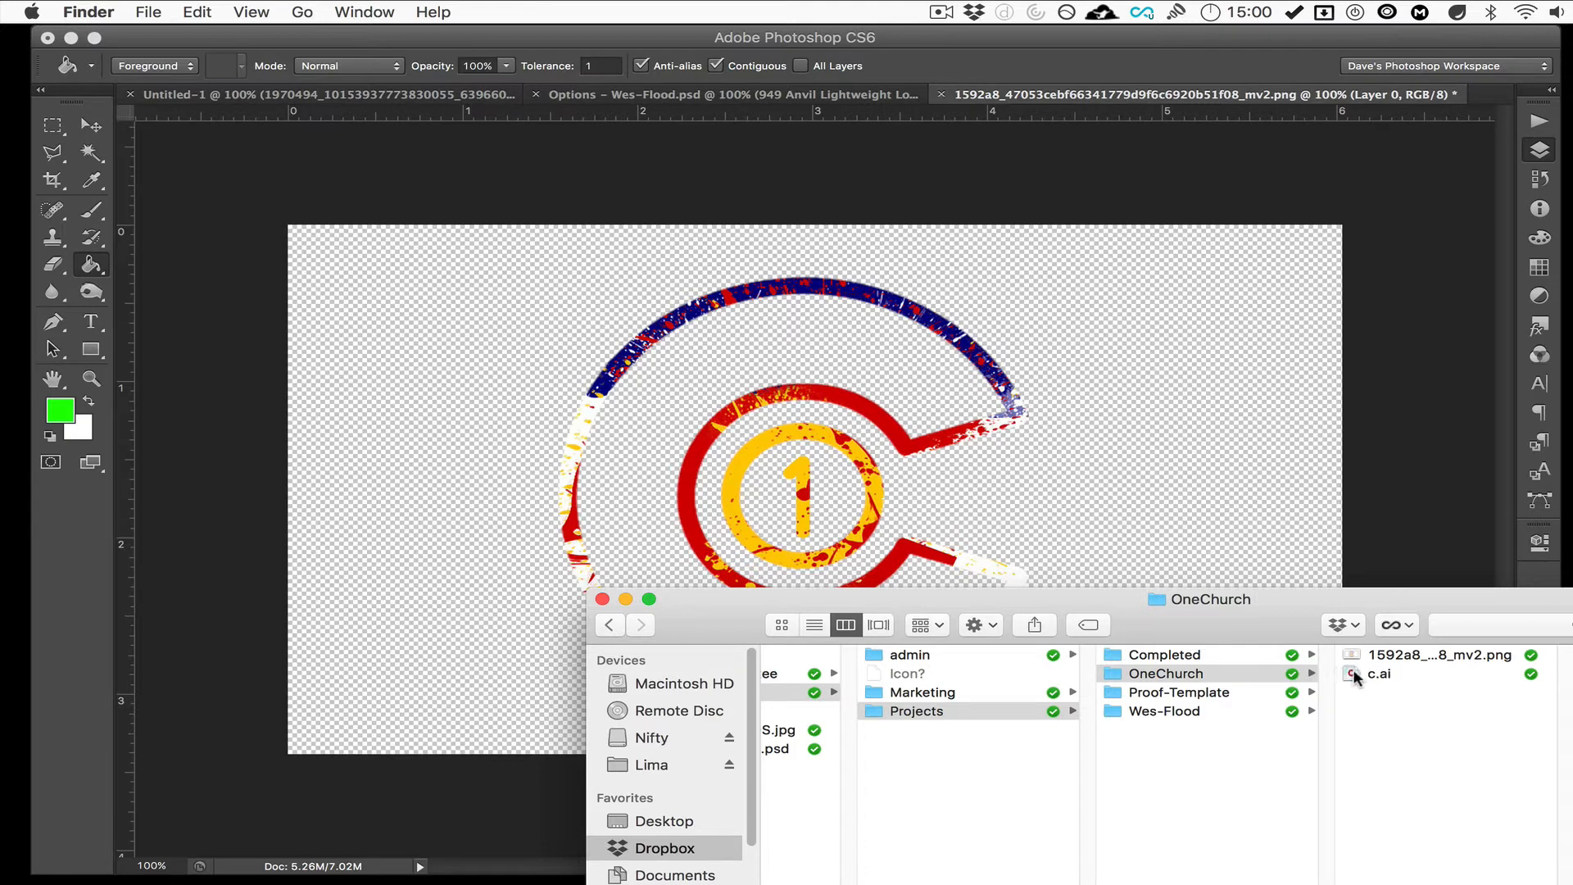
# Place c.ai from the OneChurch project folder into the logo document, using page 1 cropped to its bounding box.
pyautogui.moveTo(1354, 671); pyautogui.dragTo(757, 386)
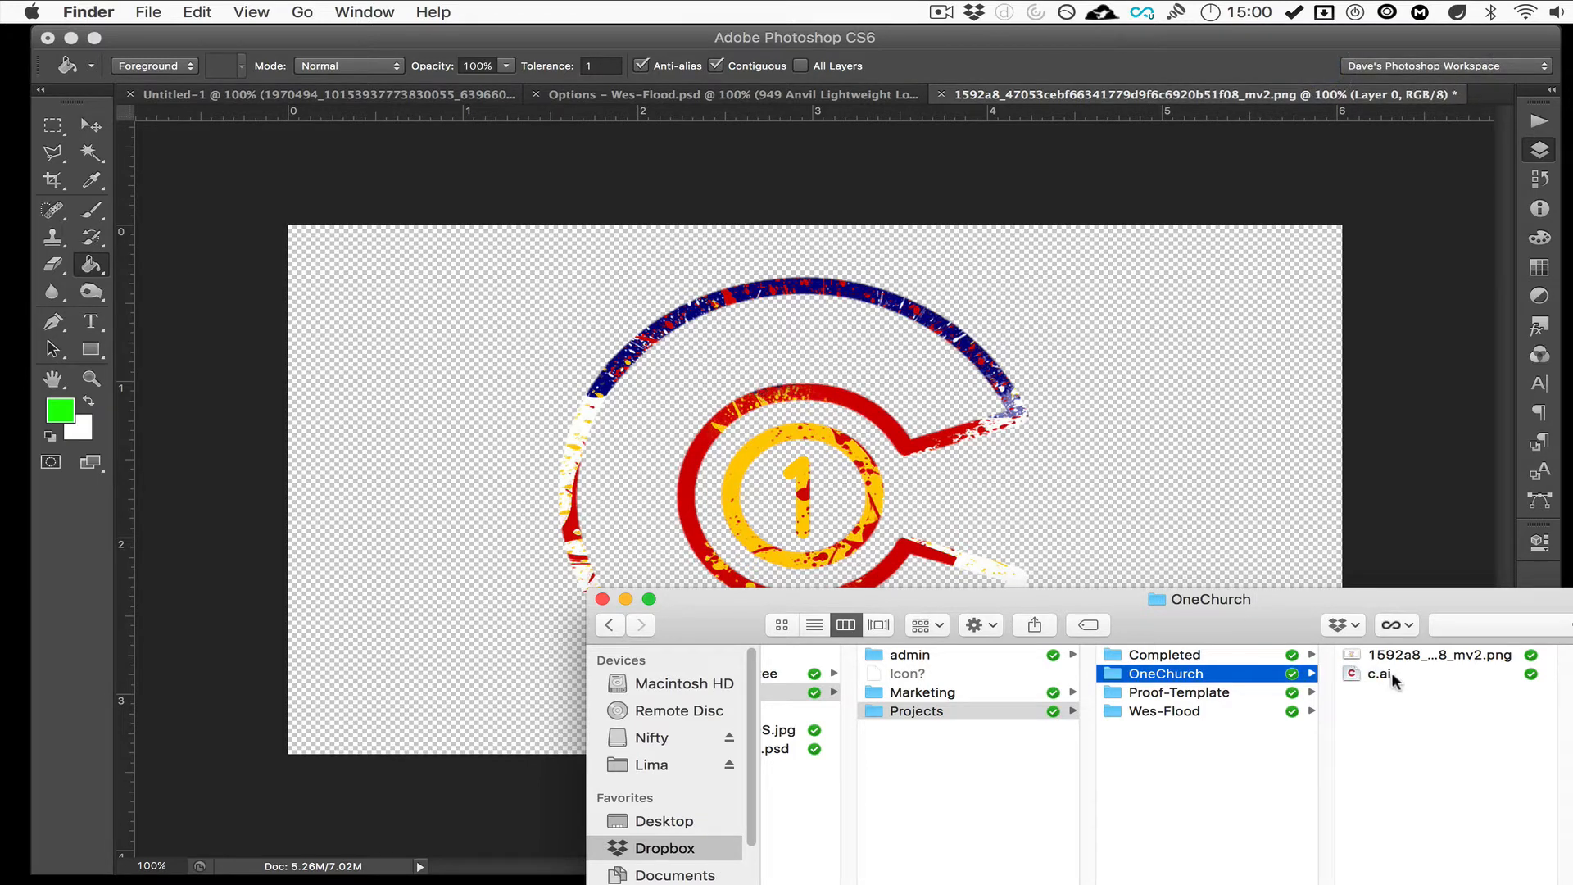
pyautogui.moveTo(1391, 672); pyautogui.dragTo(1113, 312)
pyautogui.moveTo(941, 366); pyautogui.dragTo(941, 366)
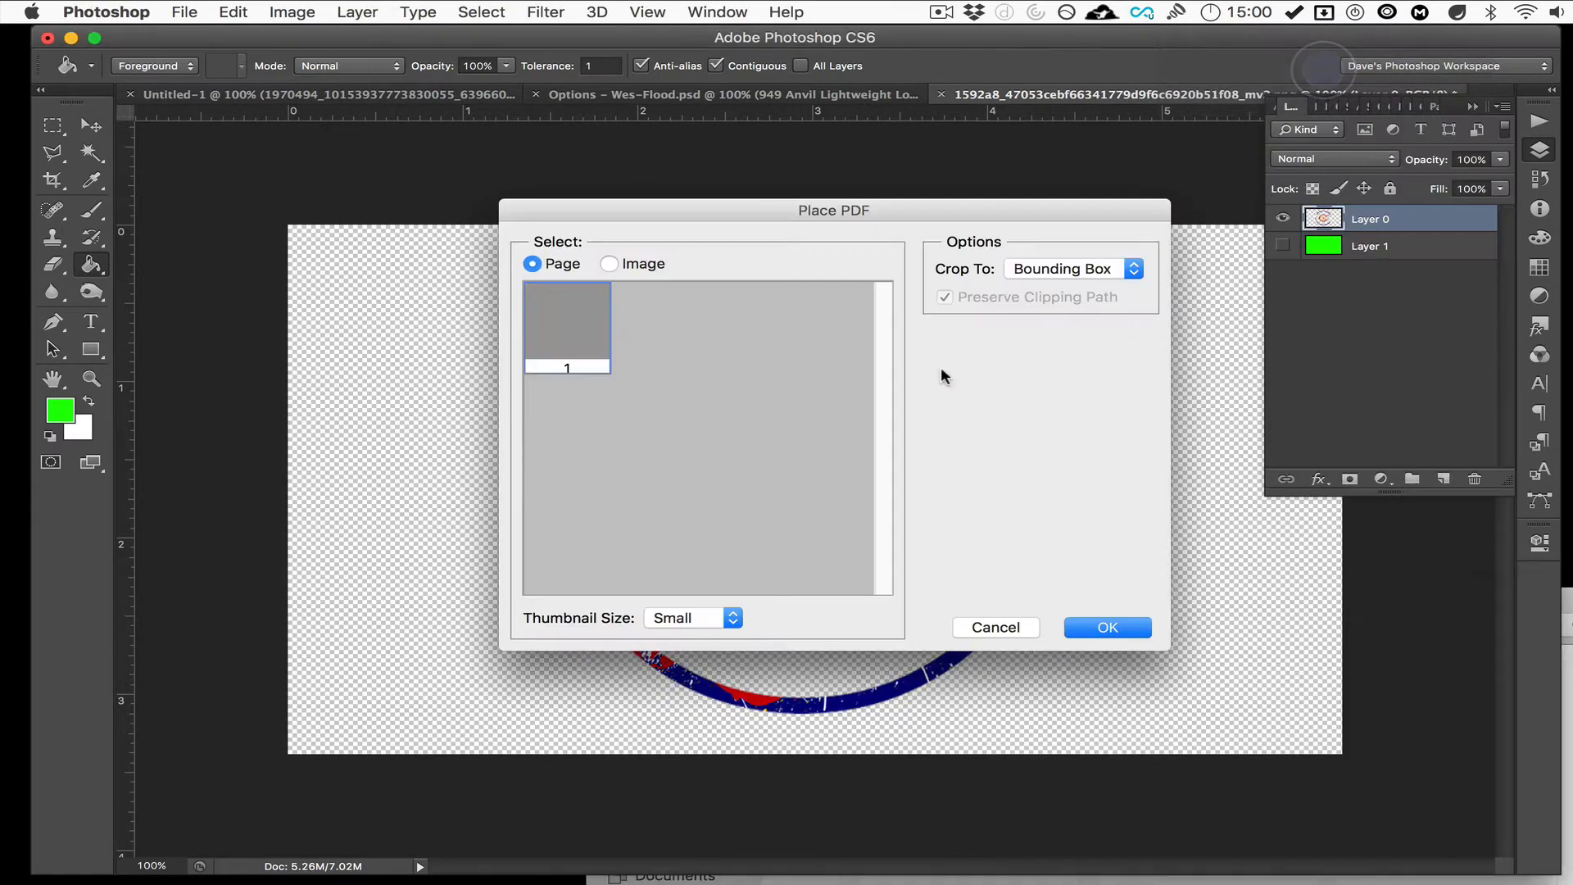
pyautogui.click(1094, 628)
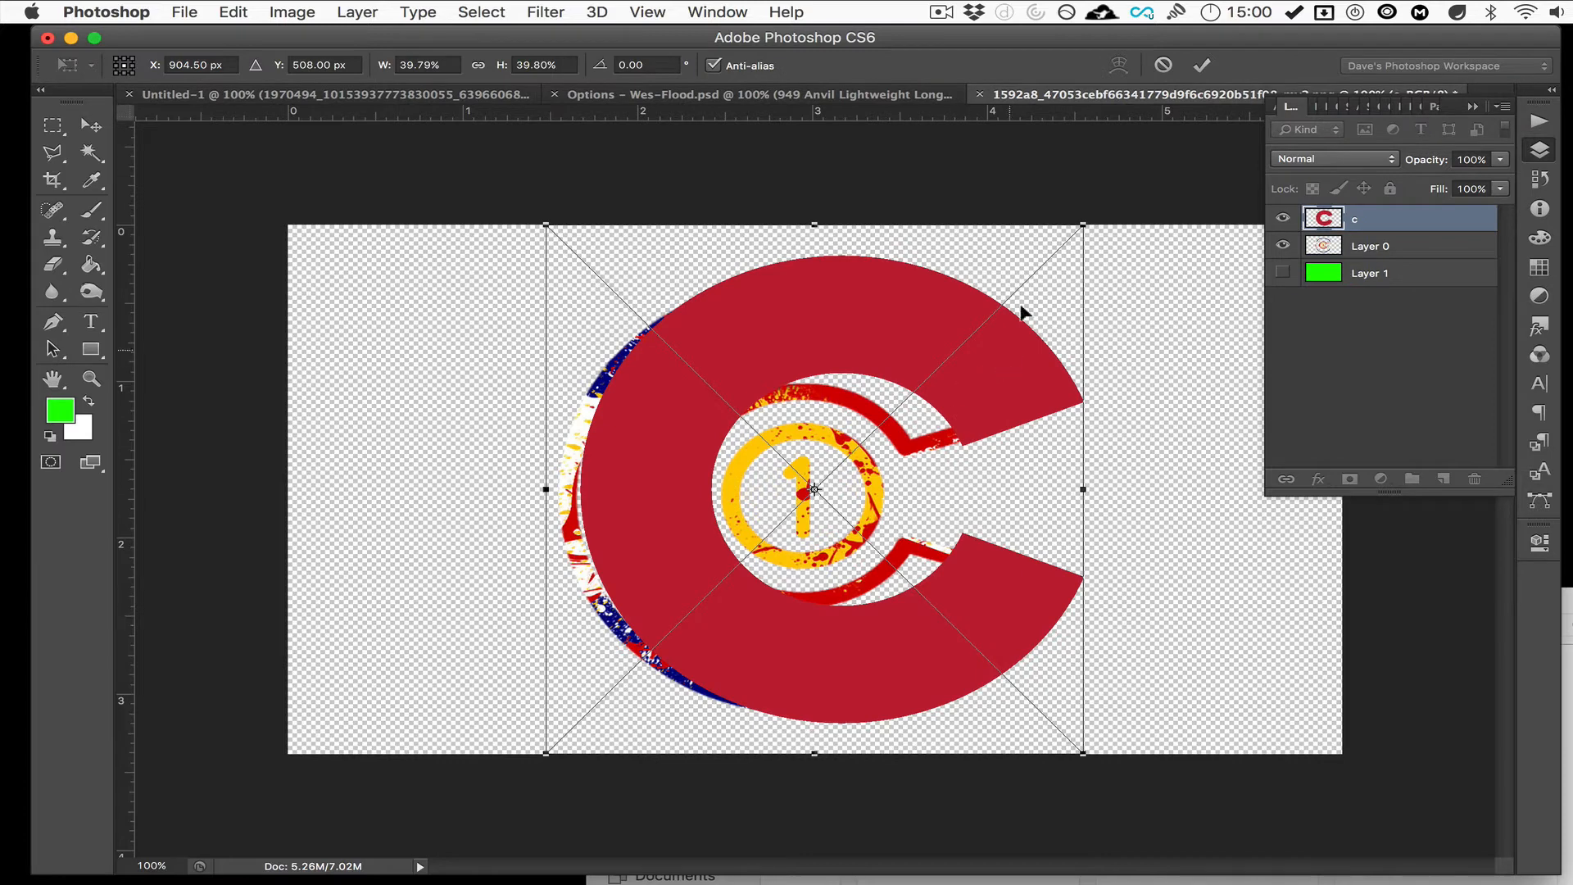
# Scale the placed red C to about 36.4%, align it over the original logo's C, and commit the placement.
pyautogui.moveTo(1083, 224); pyautogui.dragTo(1015, 252)
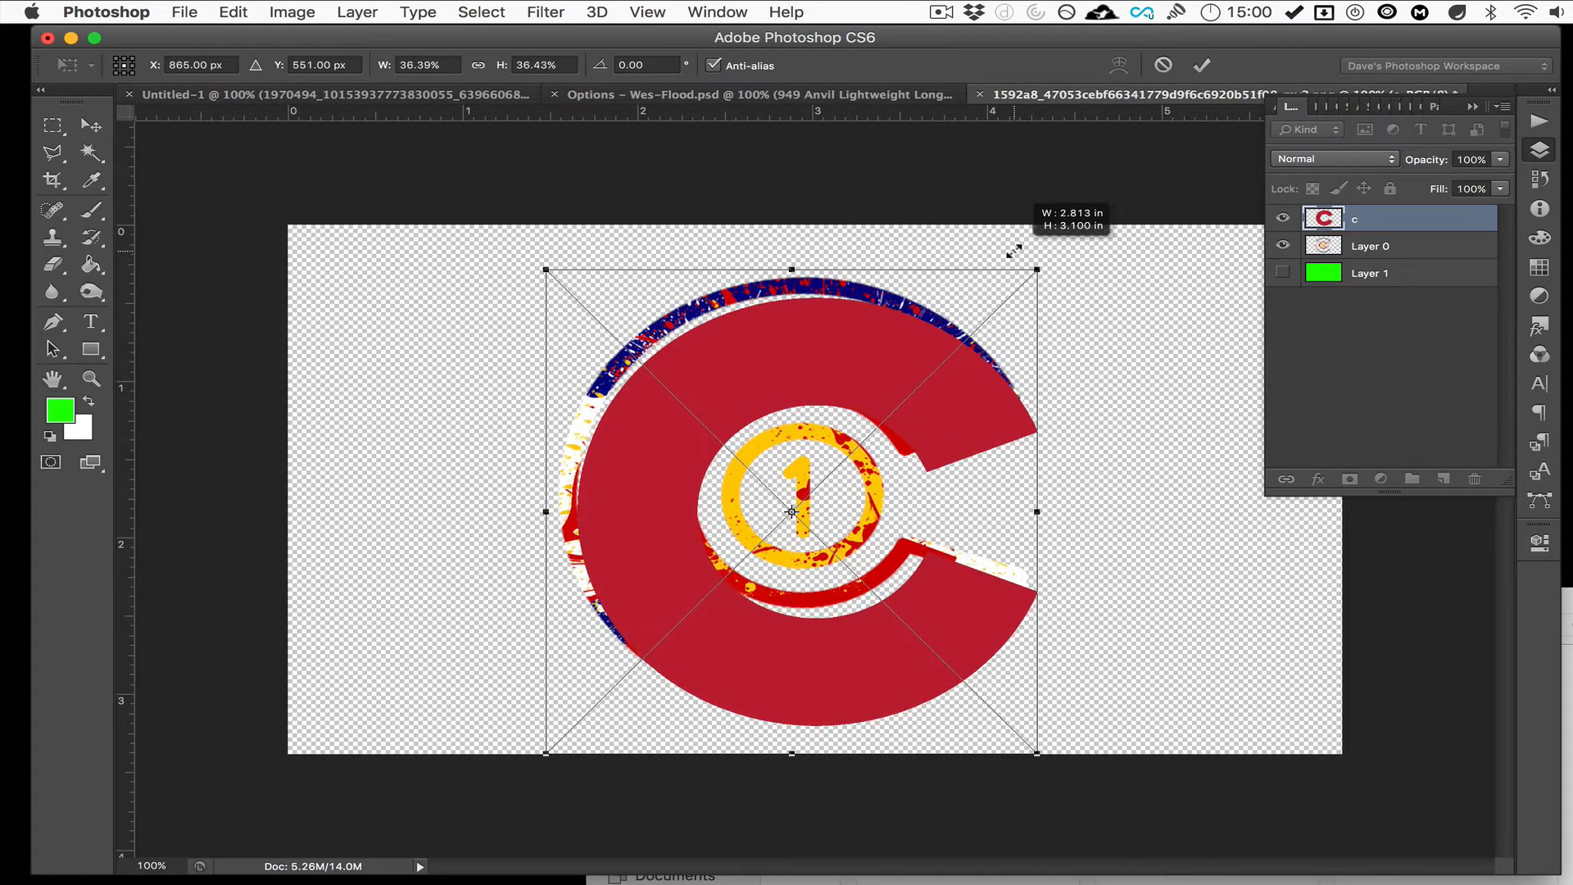
pyautogui.moveTo(862, 363); pyautogui.dragTo(841, 339)
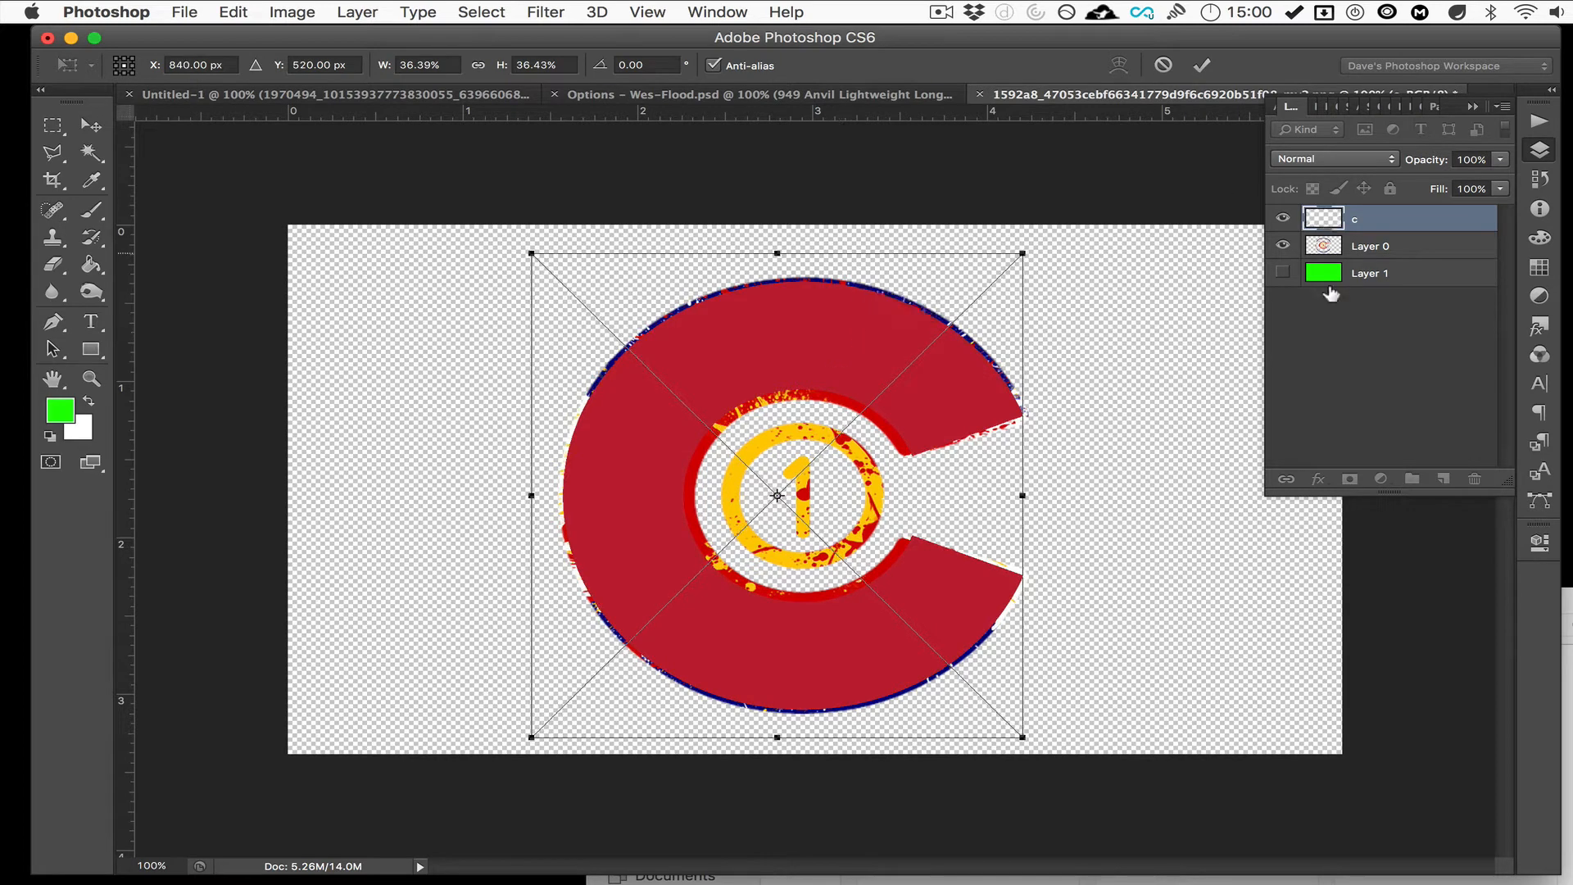
pyautogui.click(1202, 65)
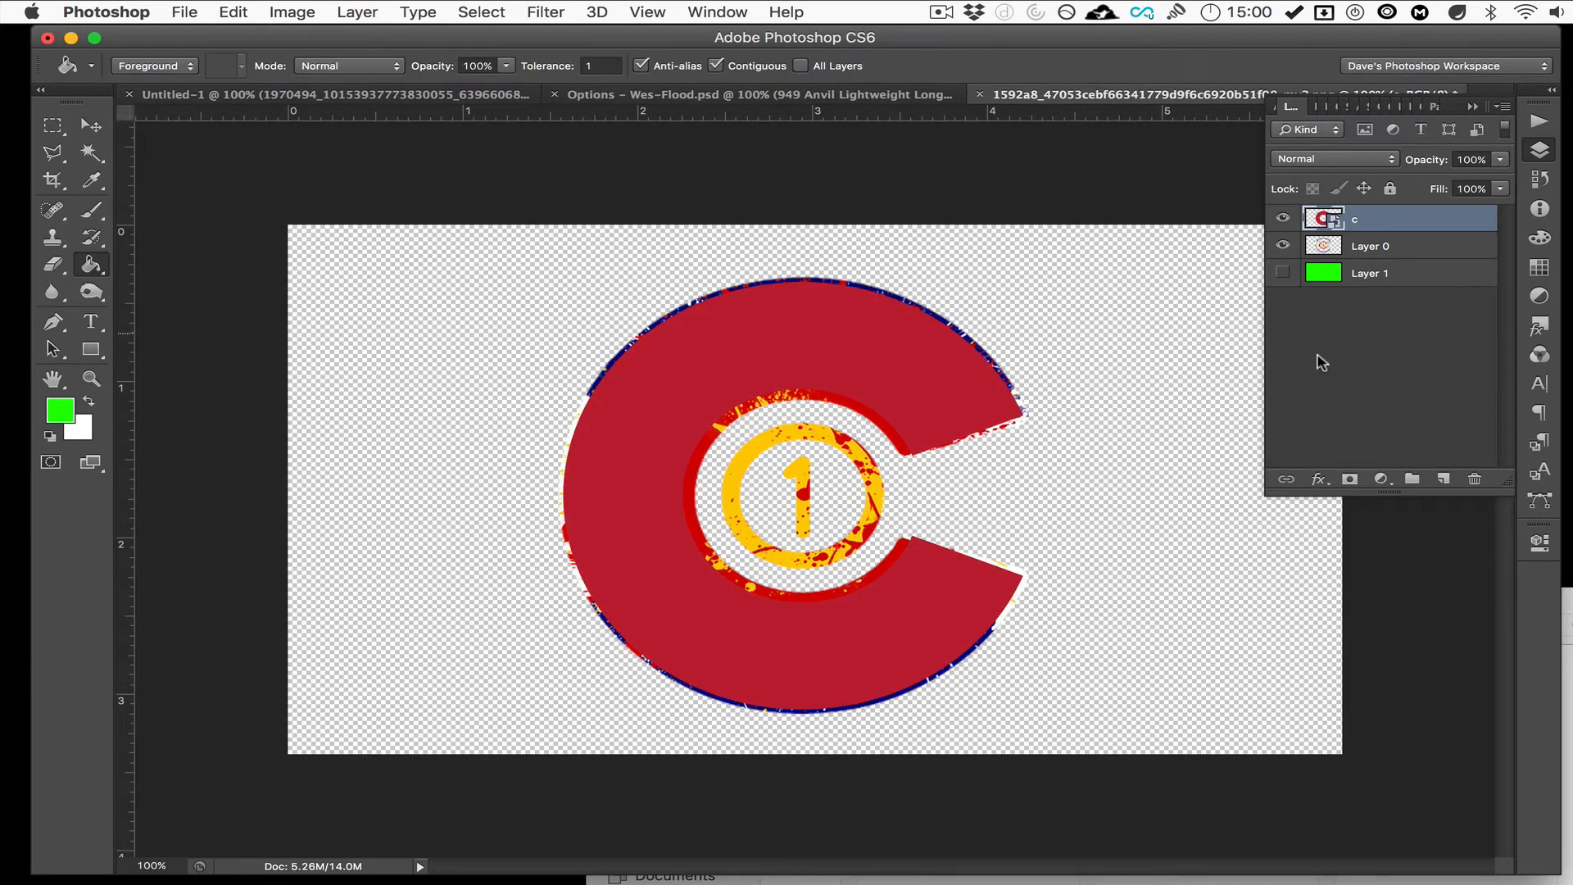
# Show the green Layer 1 and hide the original logo on Layer 0.
pyautogui.click(1283, 273)
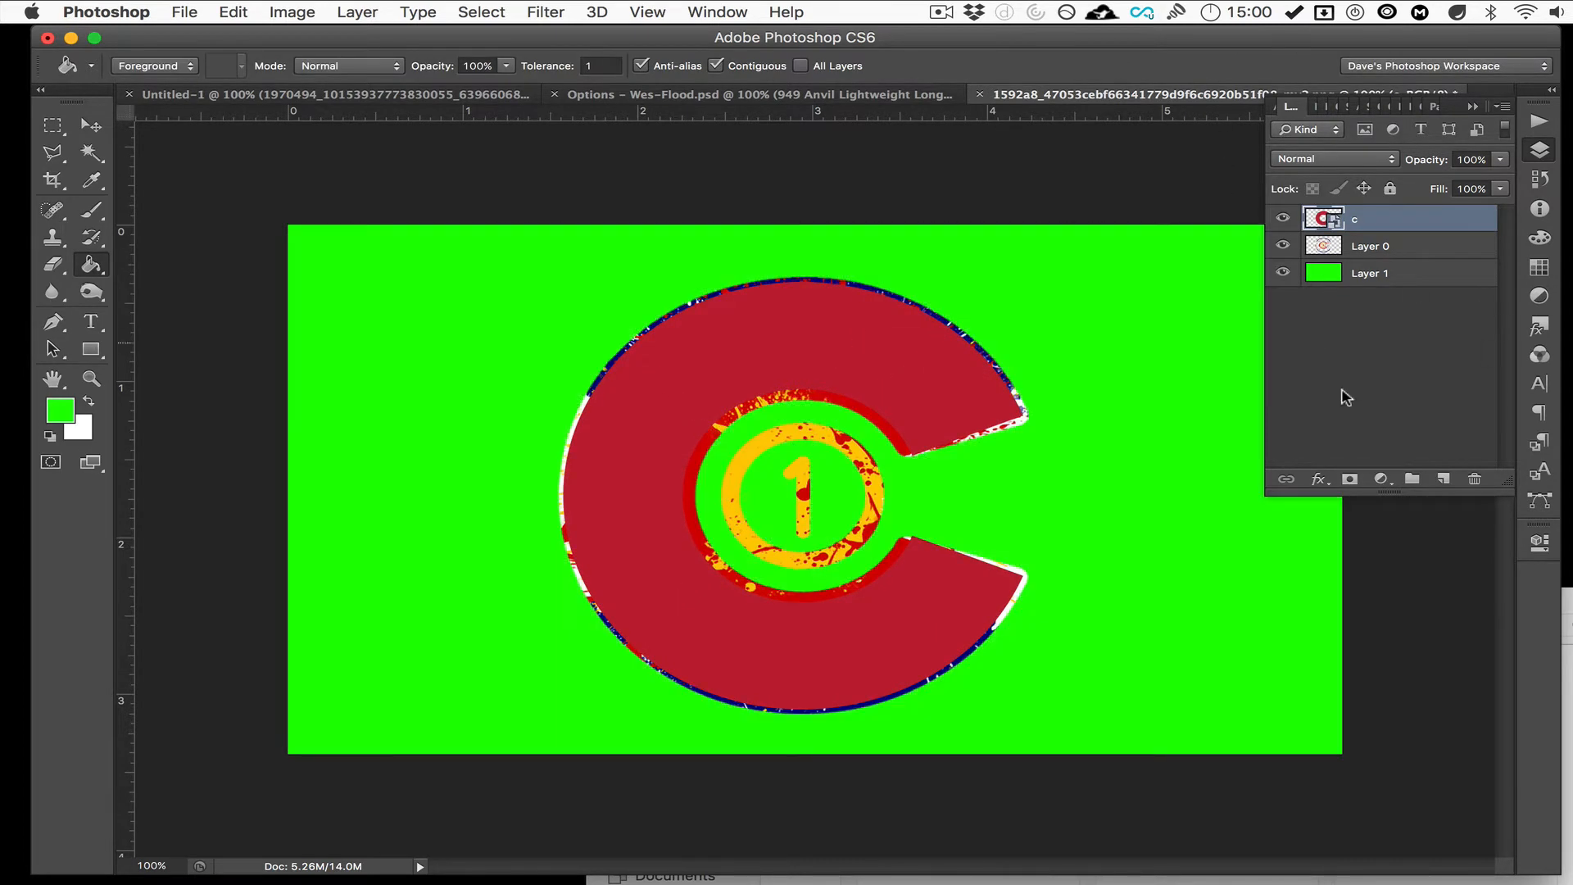
pyautogui.click(1283, 246)
pyautogui.click(1361, 247)
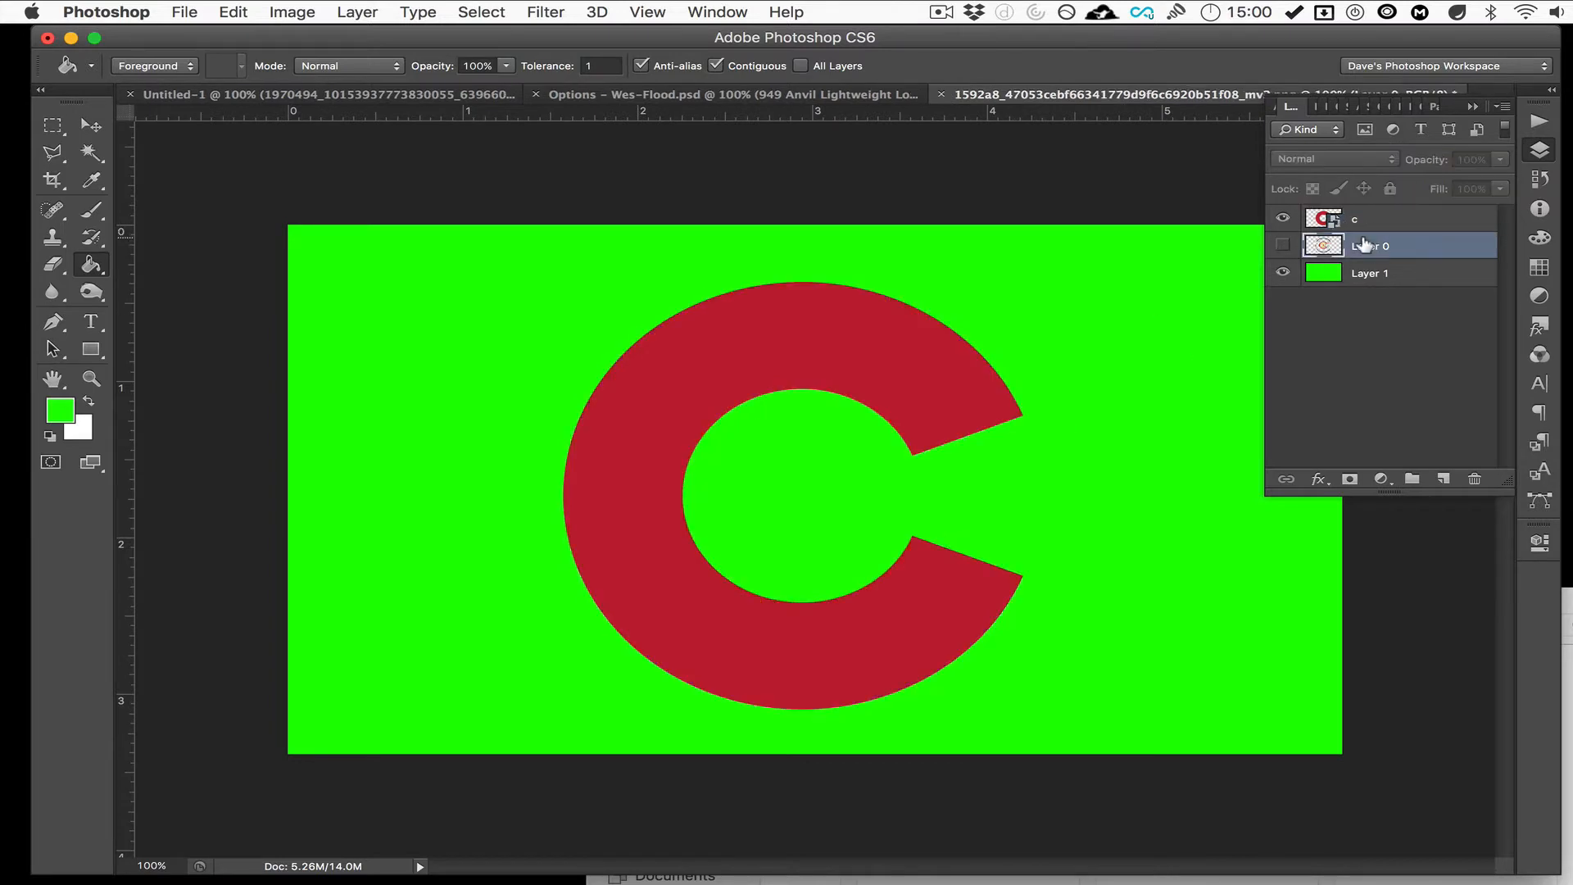
# Load the outline of layer c as a selection and convert it to a work path.
pyautogui.click(1321, 227)
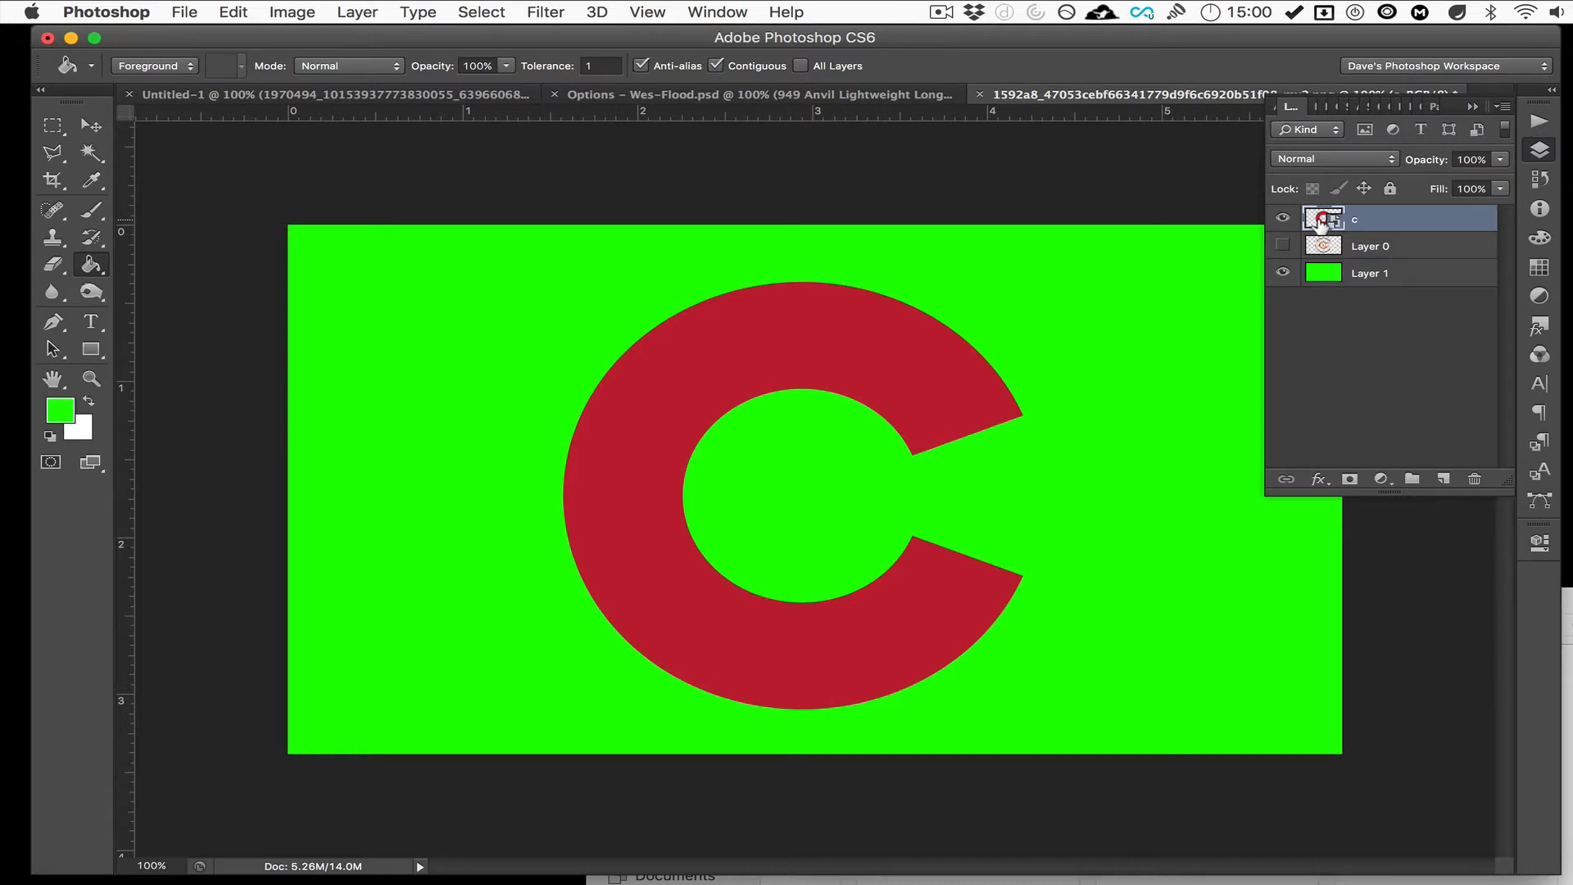
pyautogui.moveTo(1320, 221); pyautogui.dragTo(1328, 235)
pyautogui.keyDown('super'); pyautogui.click(1326, 225); pyautogui.keyUp('super')
pyautogui.click(1539, 503)
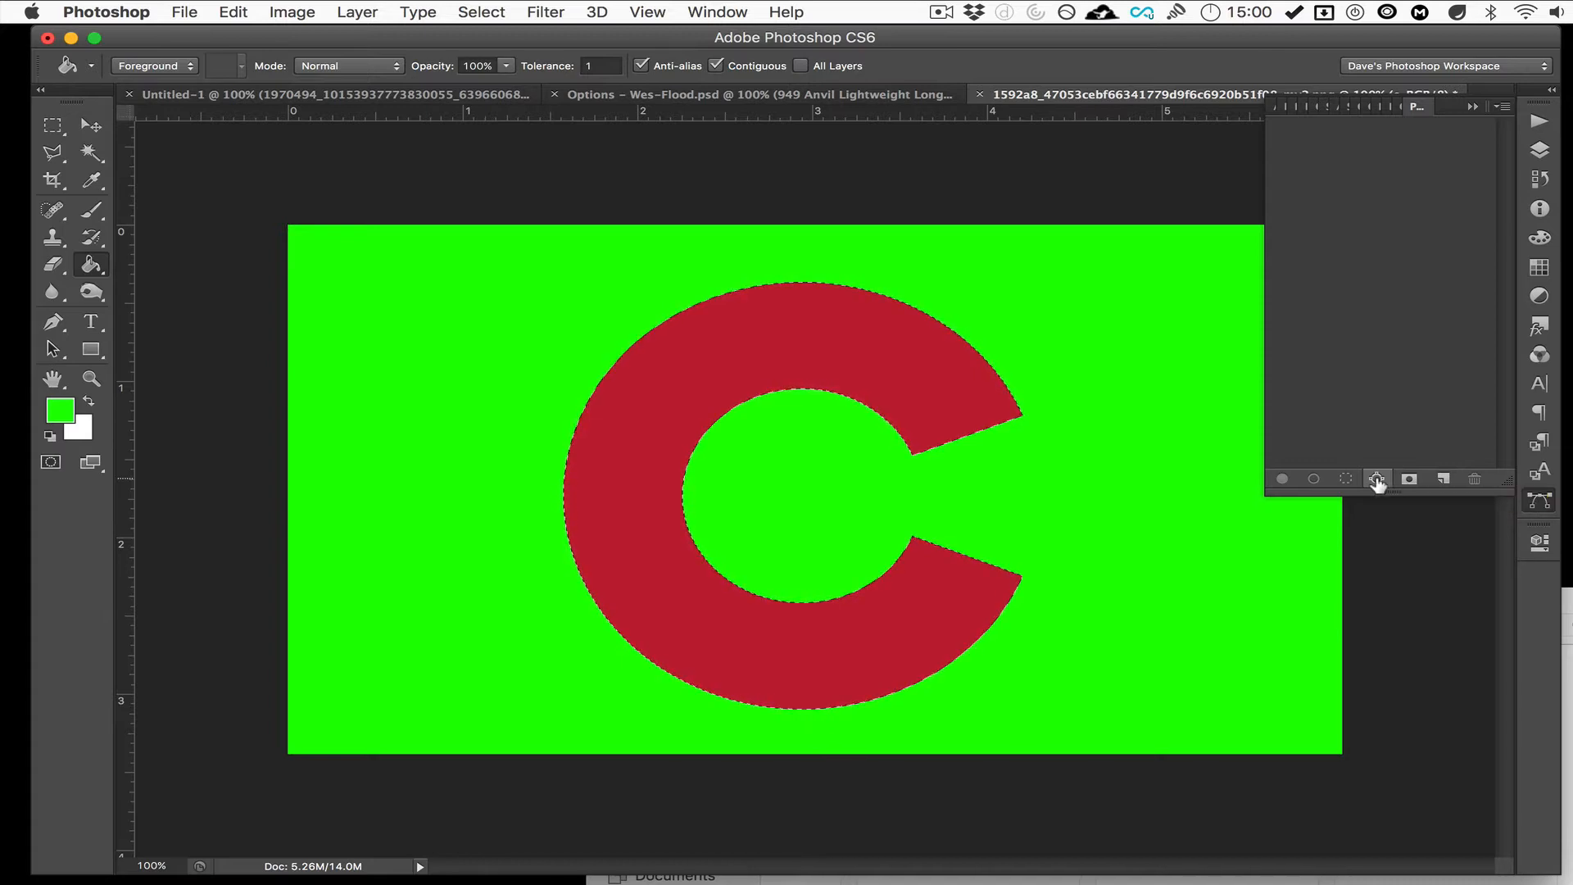
pyautogui.click(1378, 481)
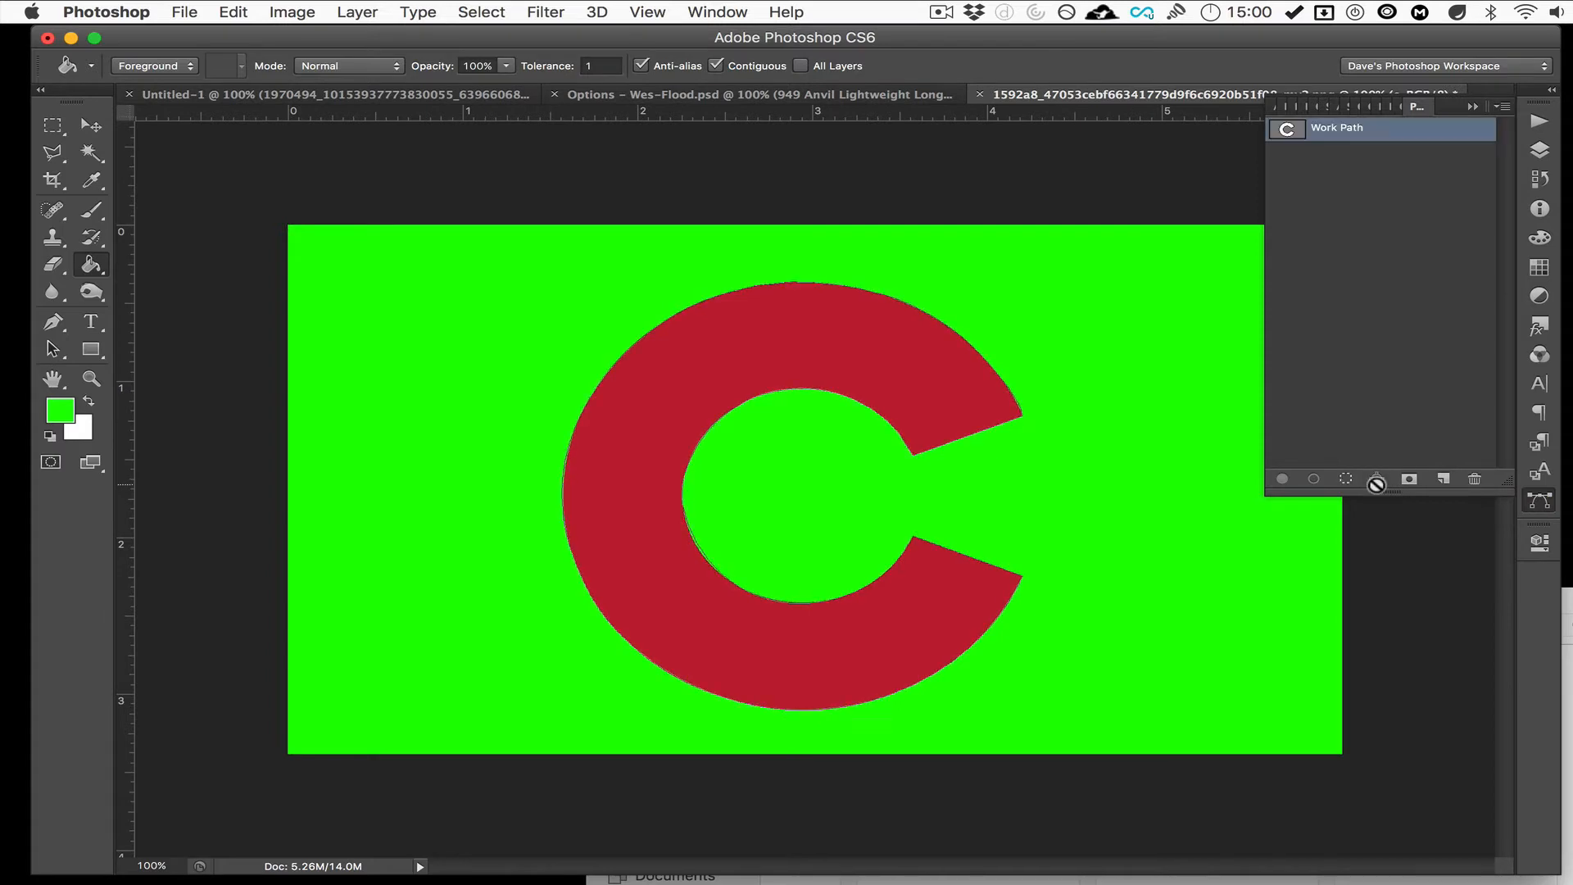
pyautogui.click(1539, 148)
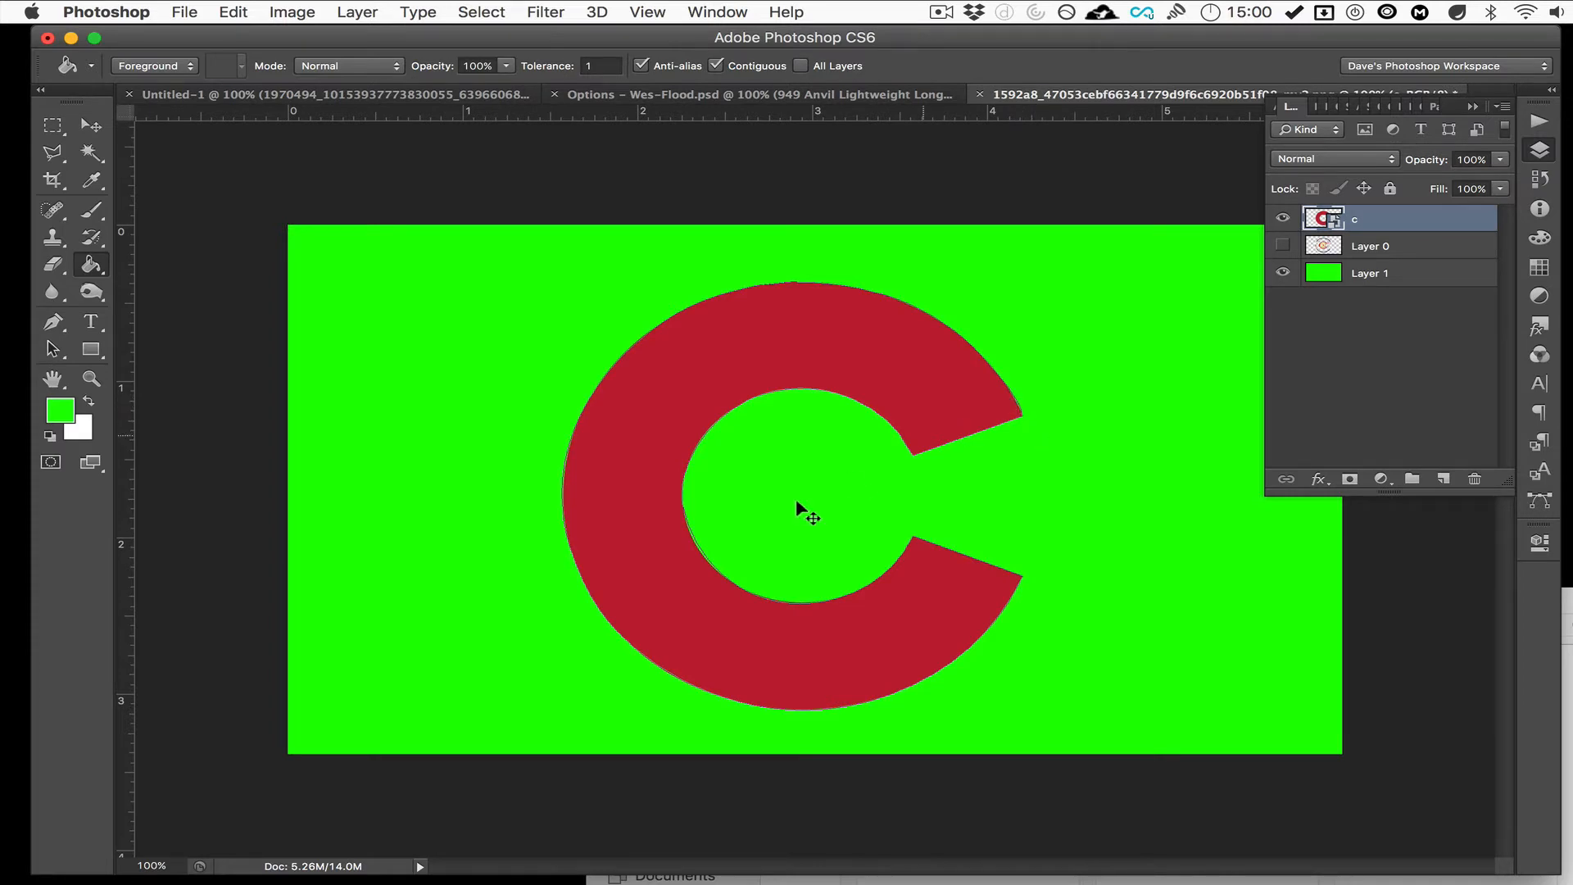
pyautogui.click(1284, 246)
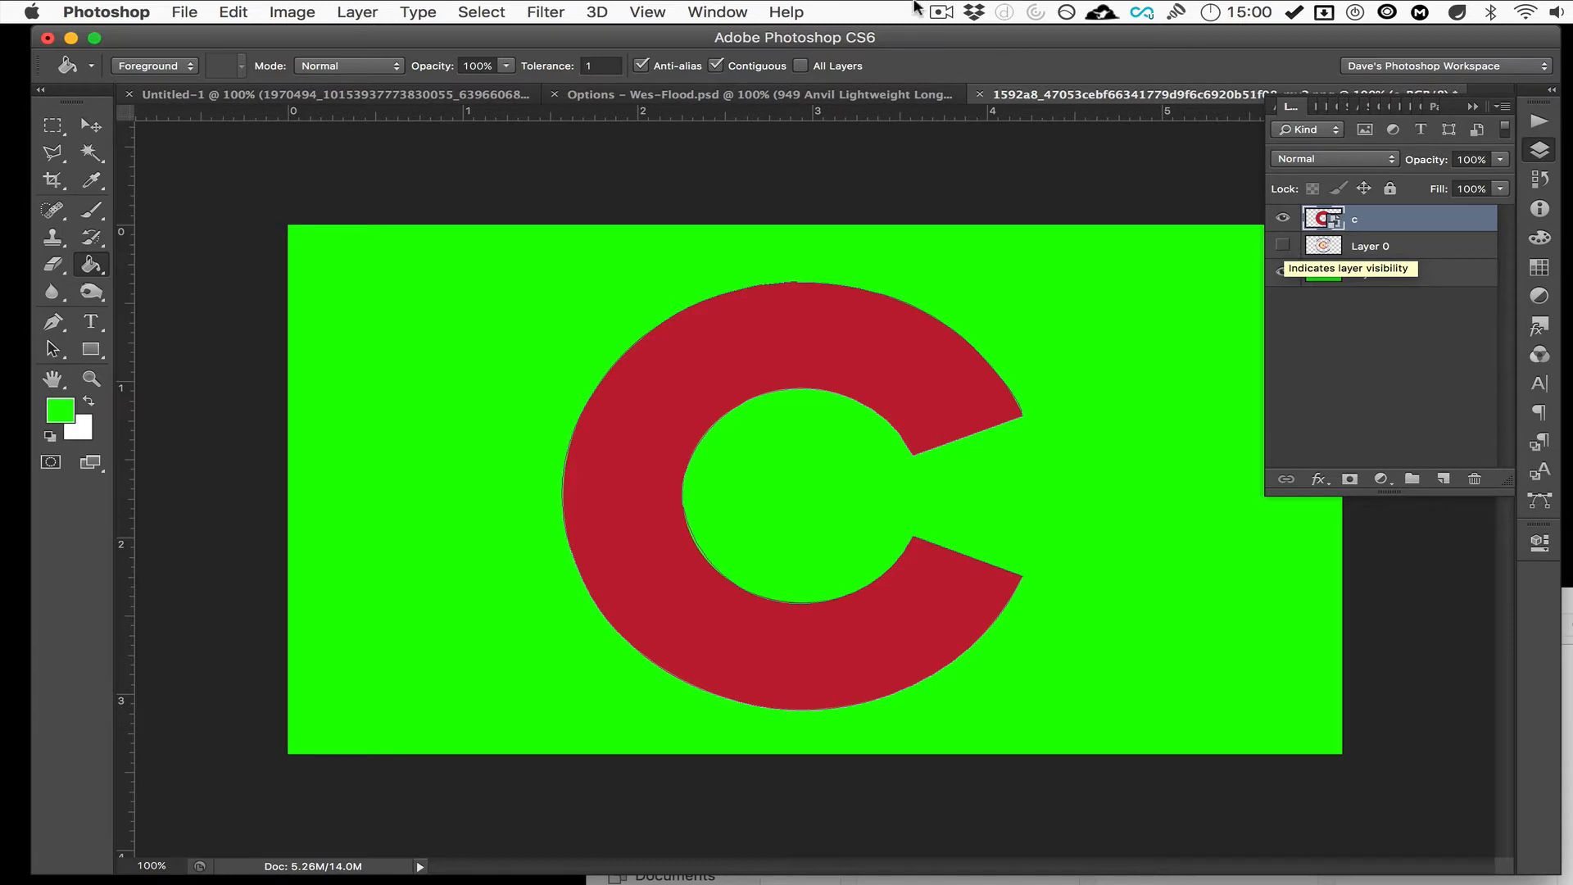
pyautogui.click(942, 12)
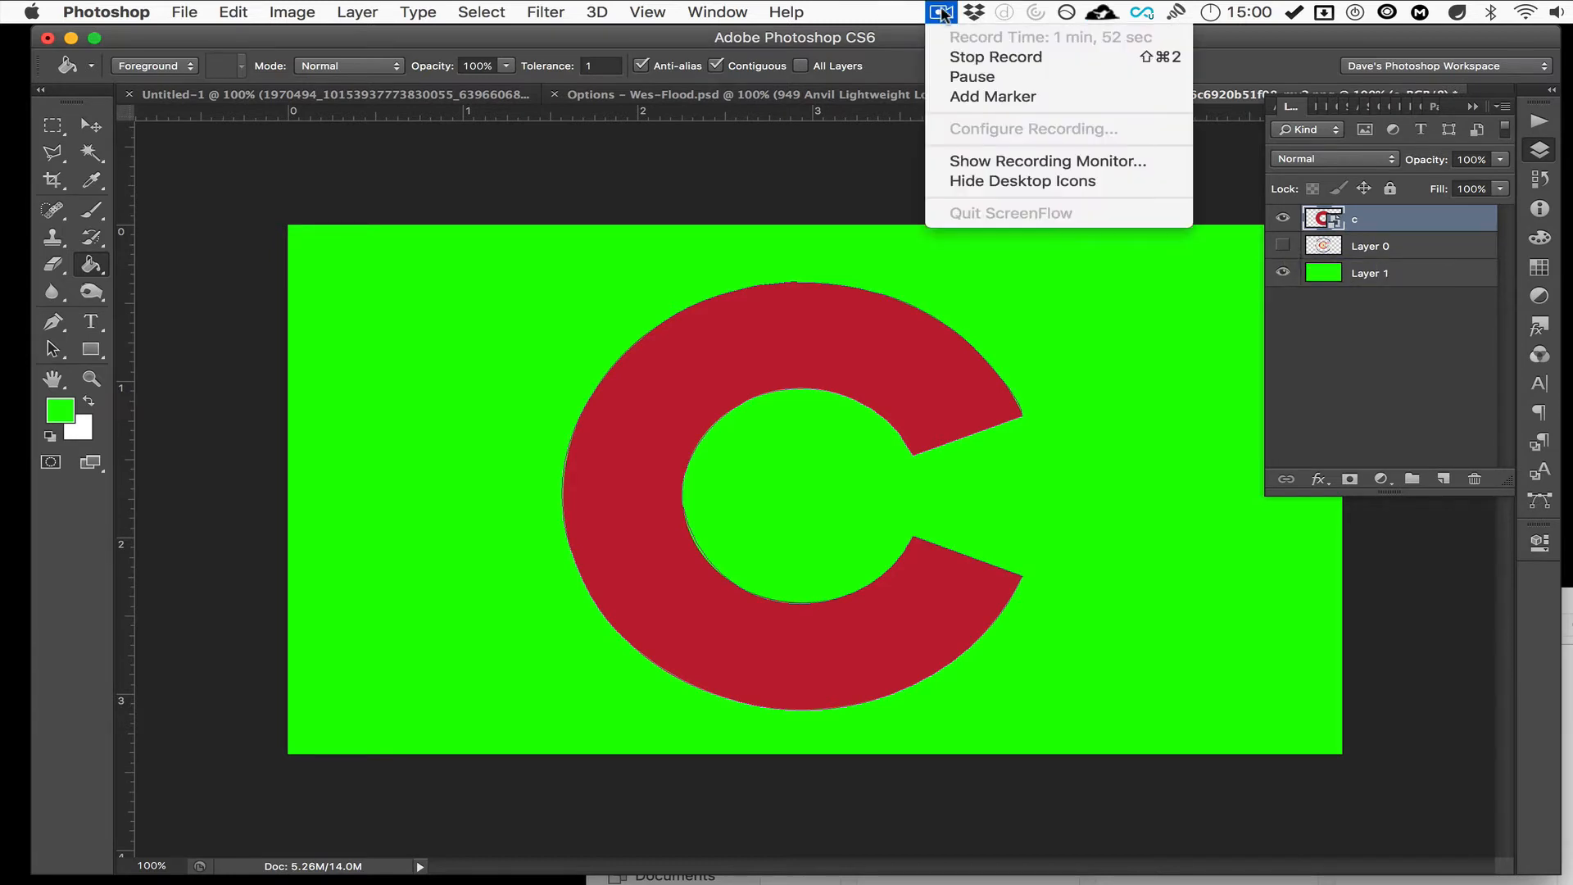
pyautogui.click(967, 78)
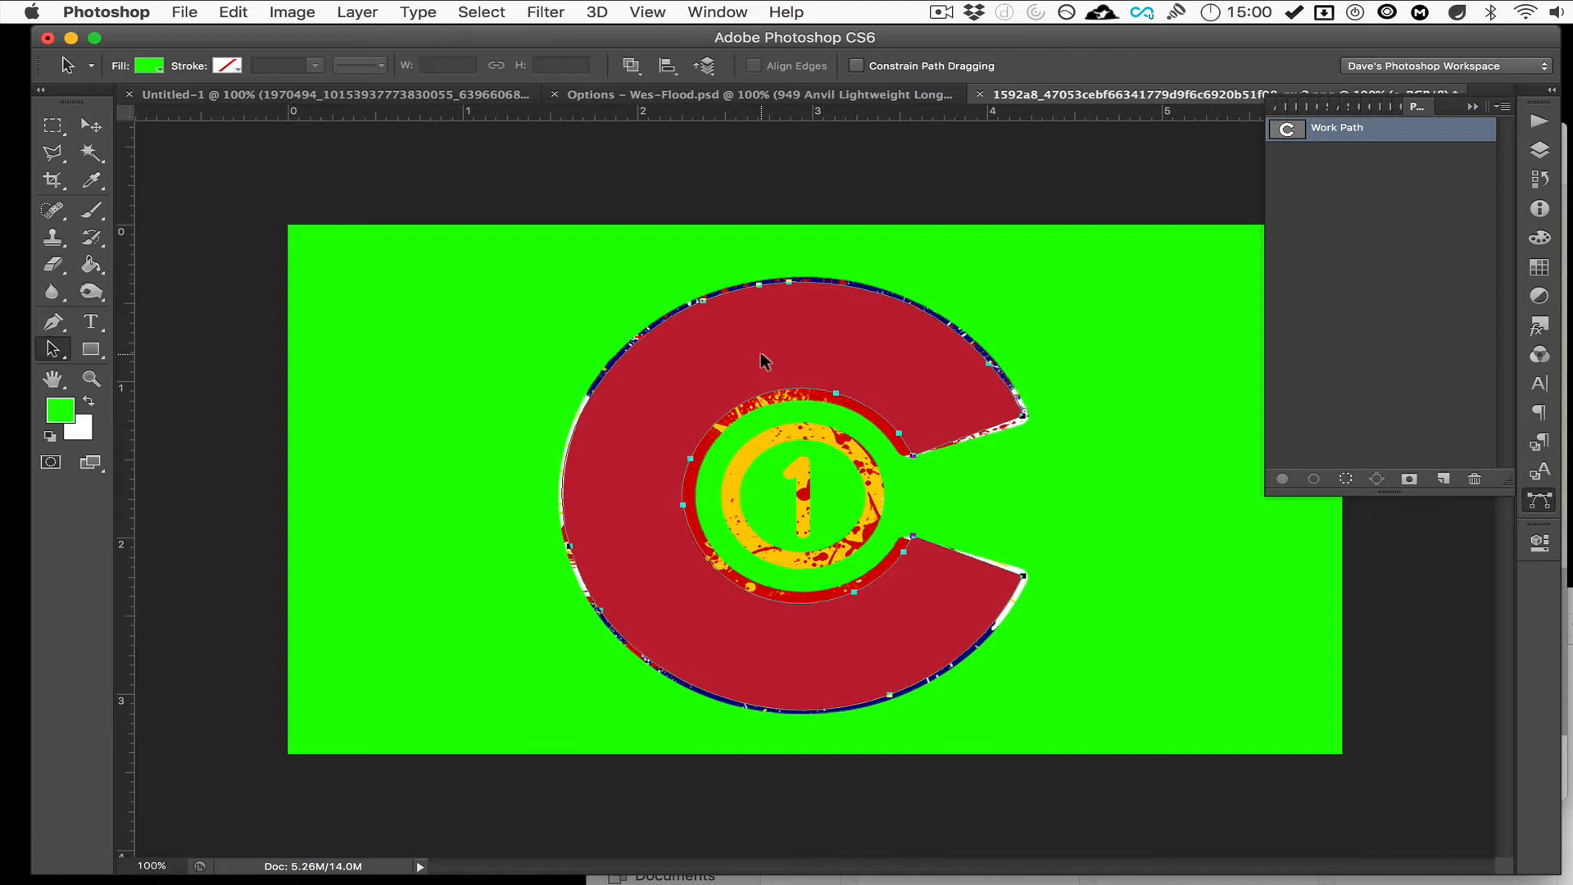
# Try moving the C-shaped work path up and to the right with the Path Selection tool, and undo the move.
pyautogui.moveTo(765, 362); pyautogui.dragTo(953, 314)
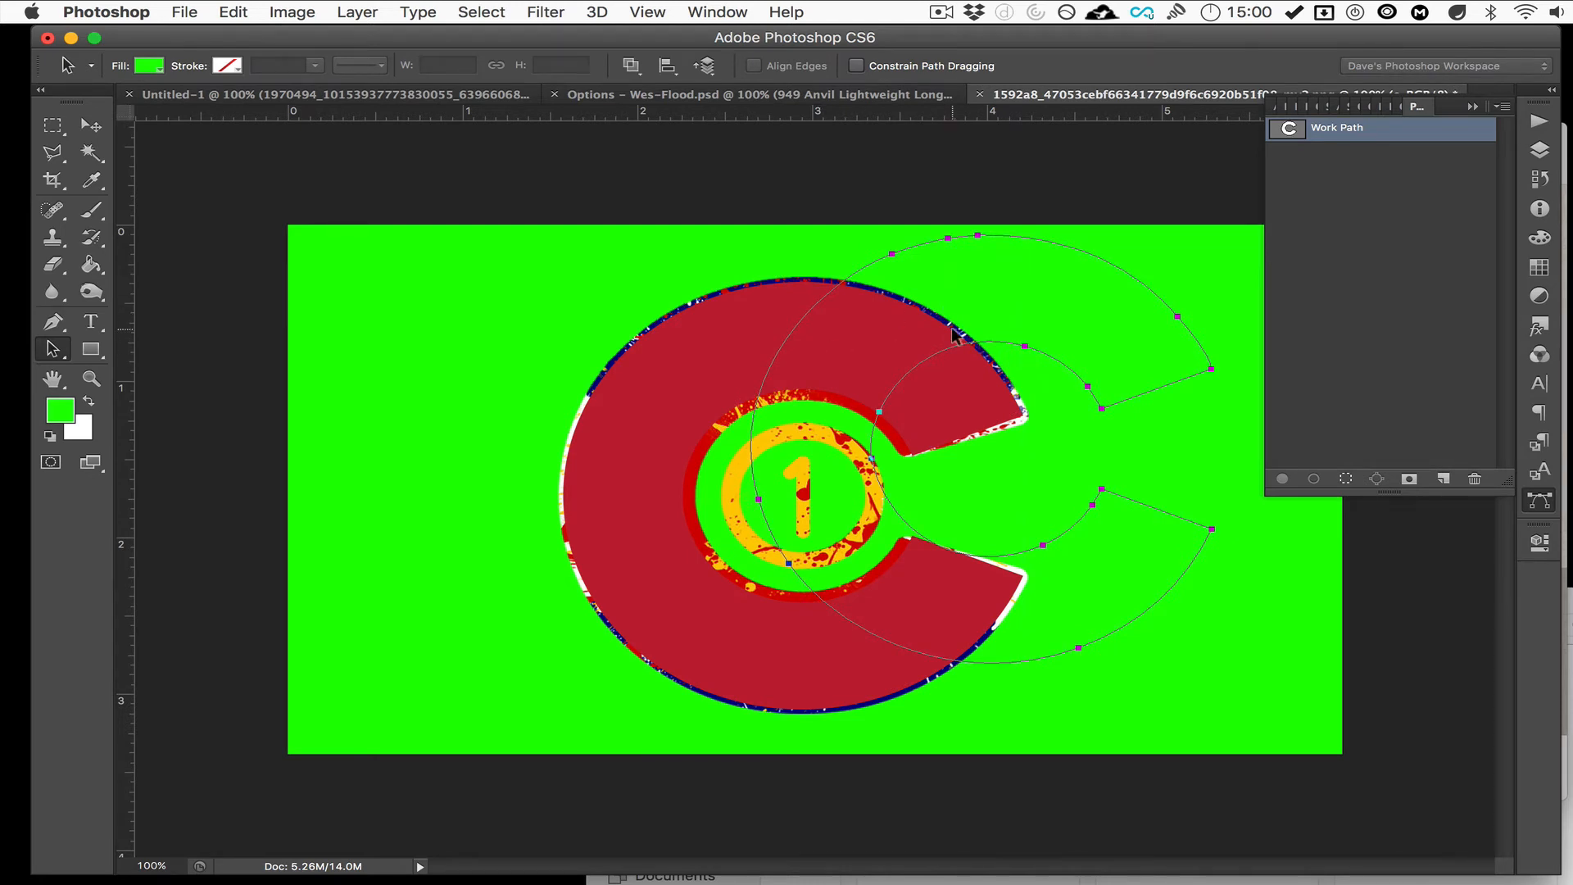
pyautogui.press('super+z')
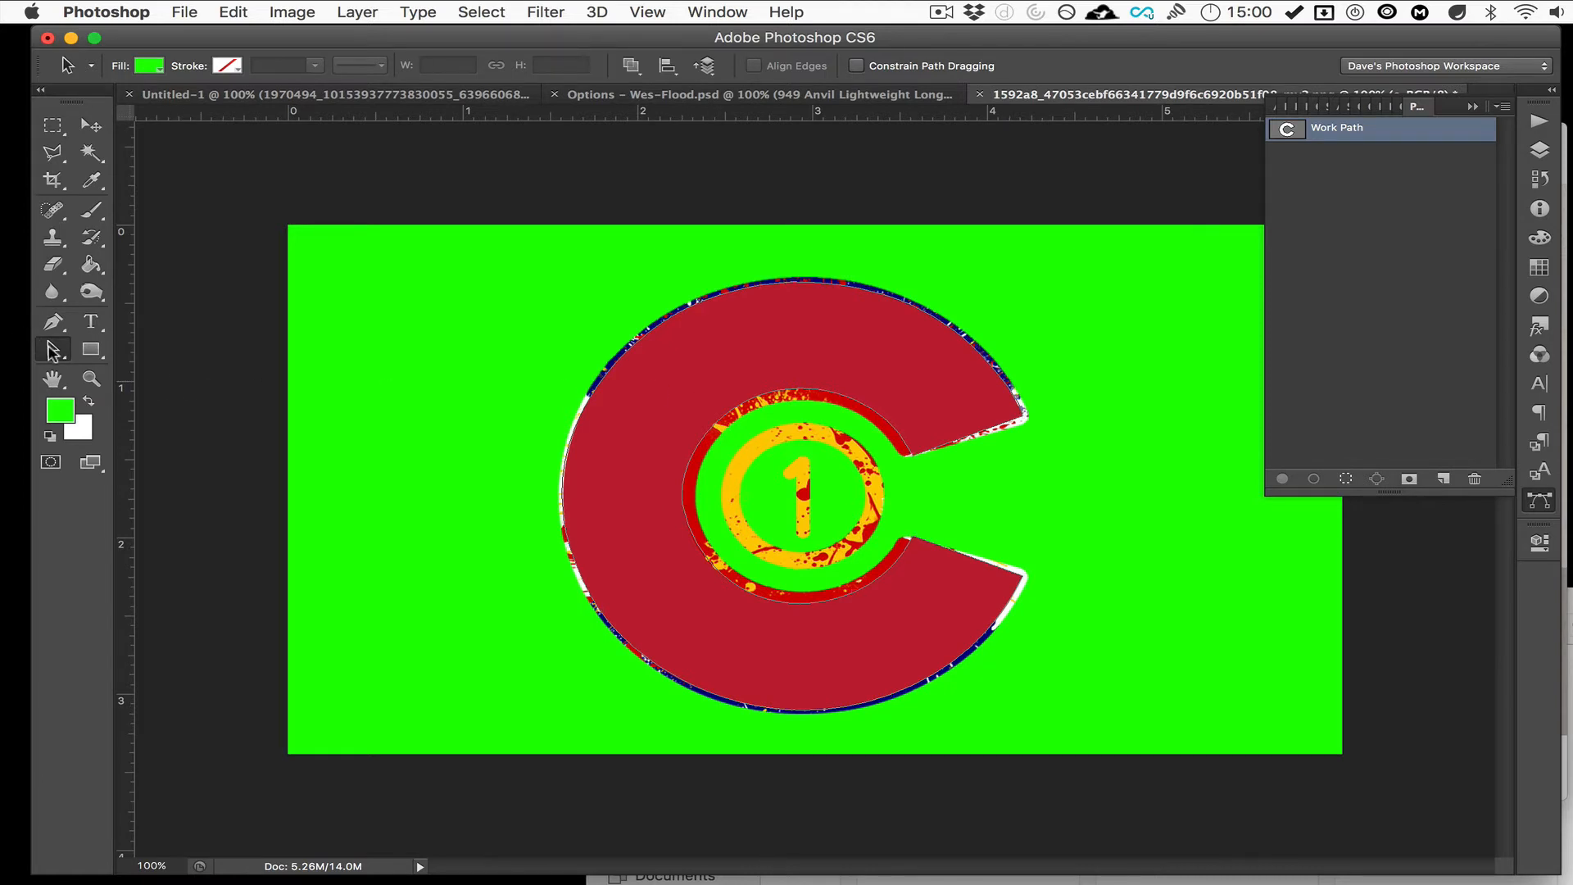
pyautogui.moveTo(52, 351); pyautogui.dragTo(105, 344)
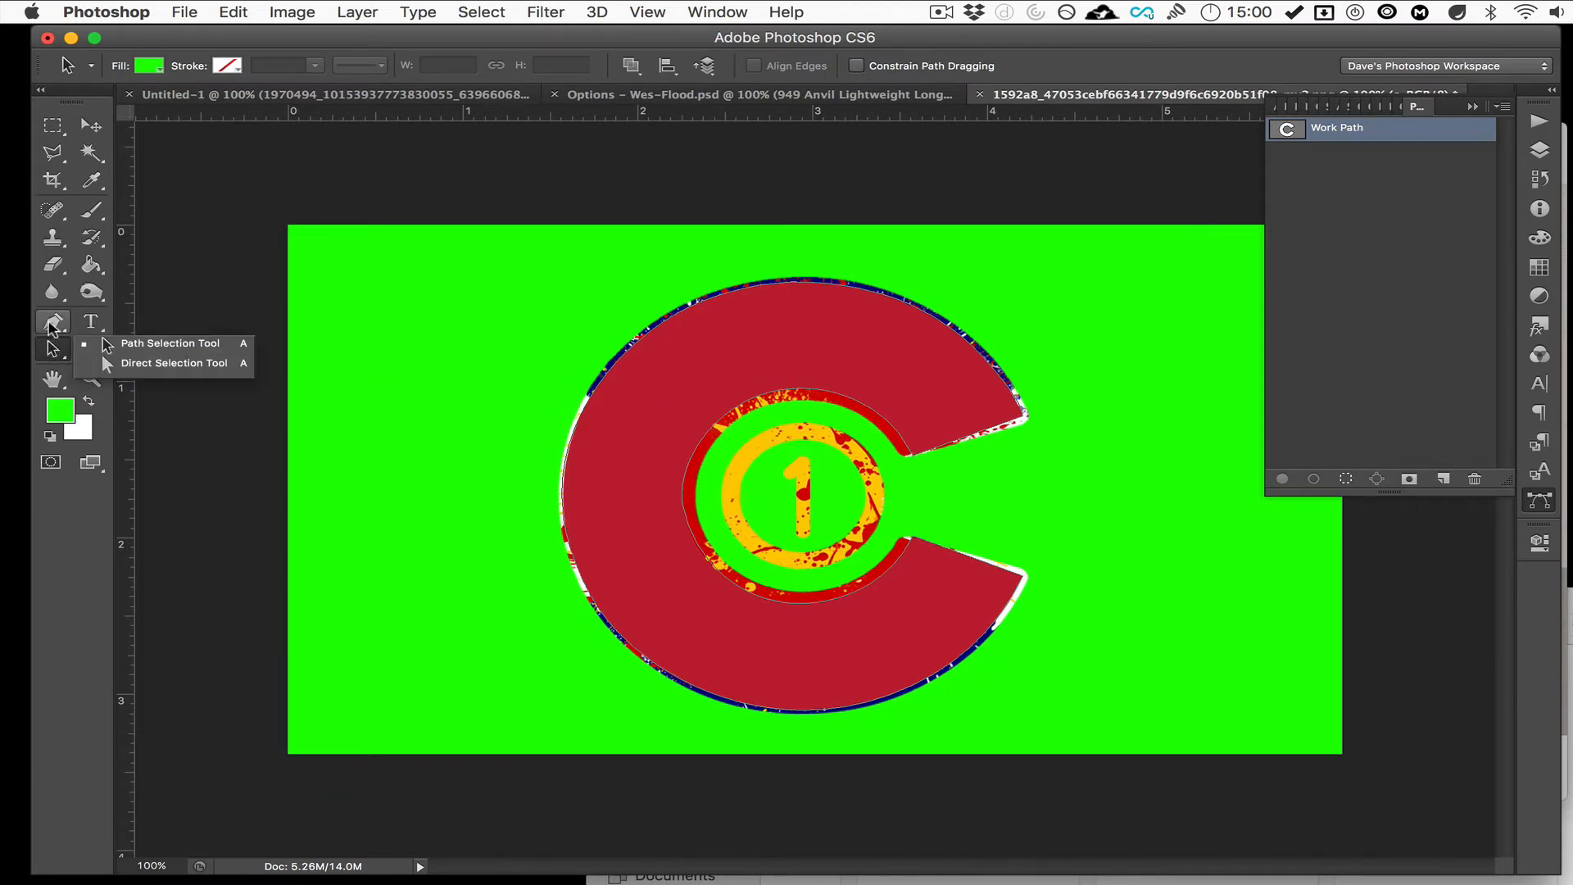
pyautogui.click(52, 348)
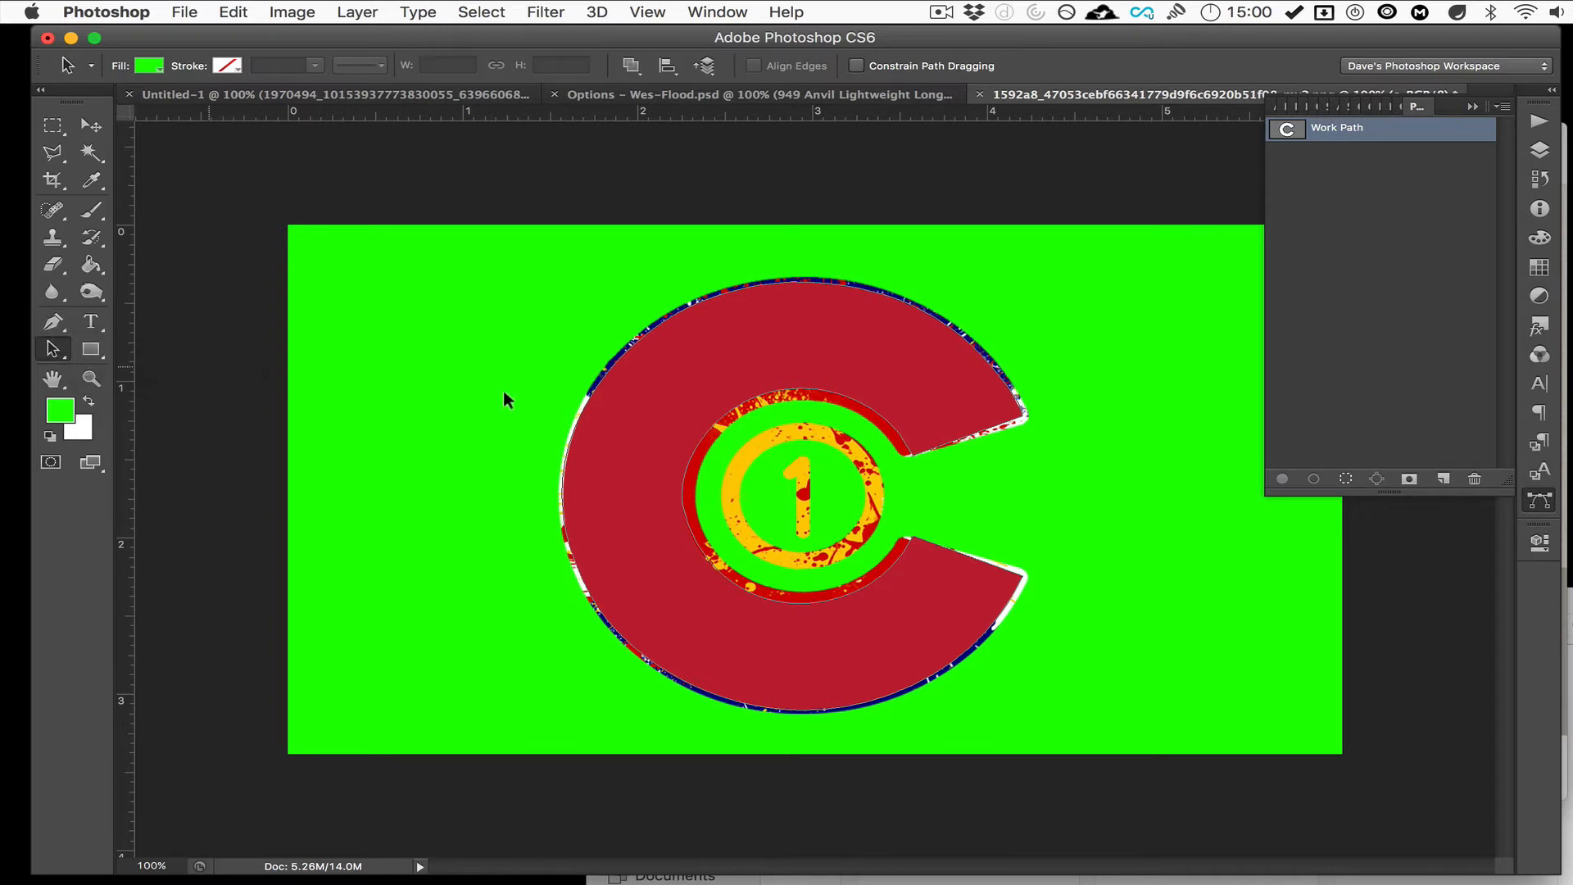
# Turn the C work path into a shape layer using the Pen tool in Path mode, and activate the Rectangle tool for its fill options.
pyautogui.click(63, 322)
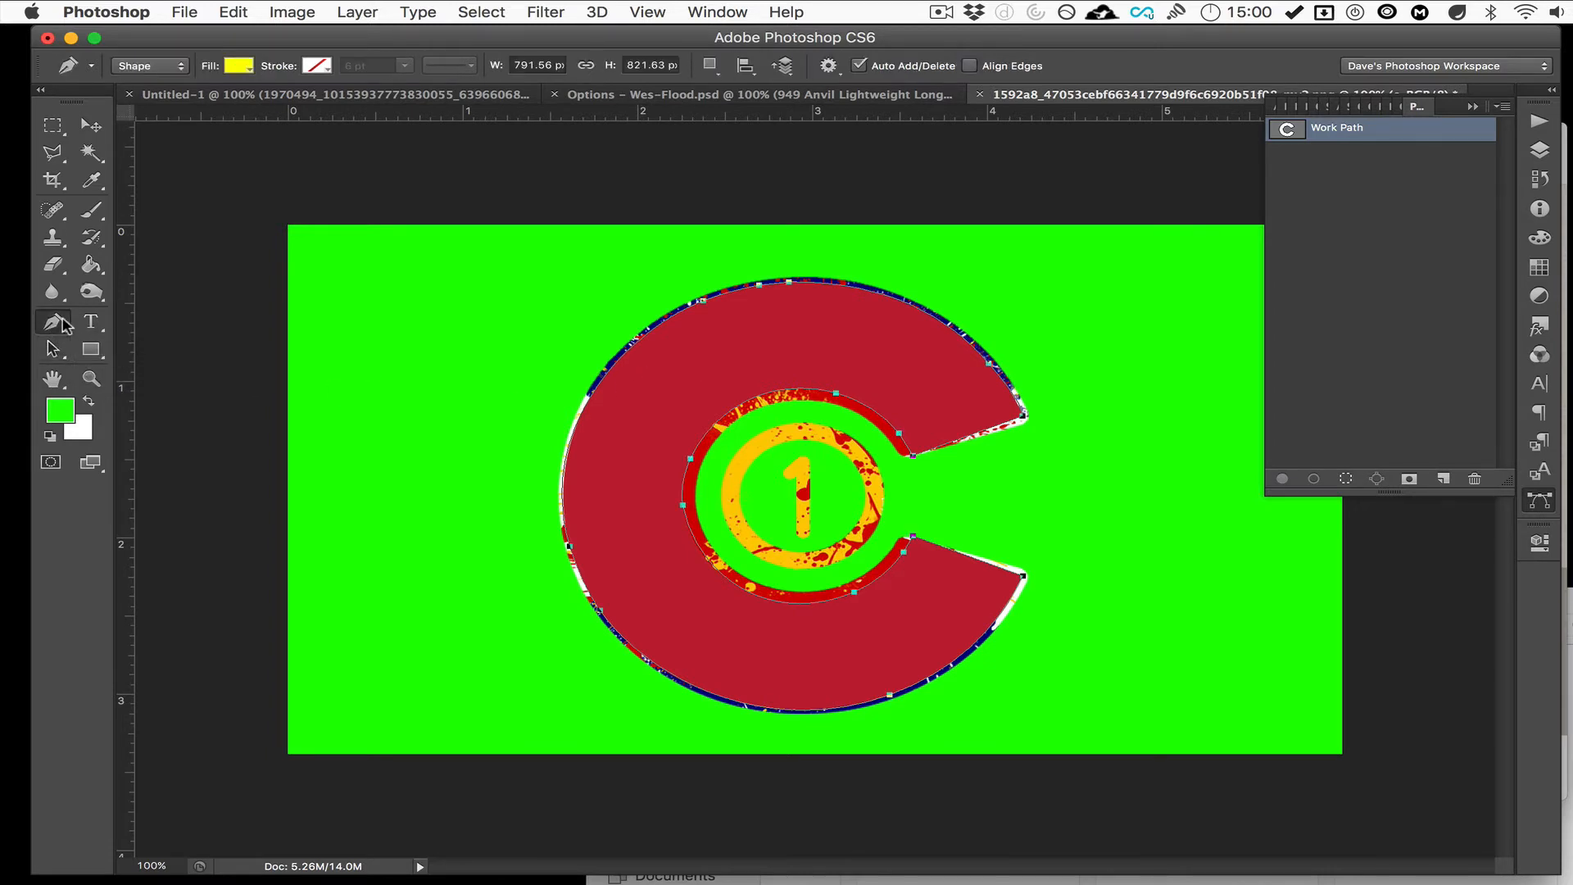
pyautogui.click(166, 69)
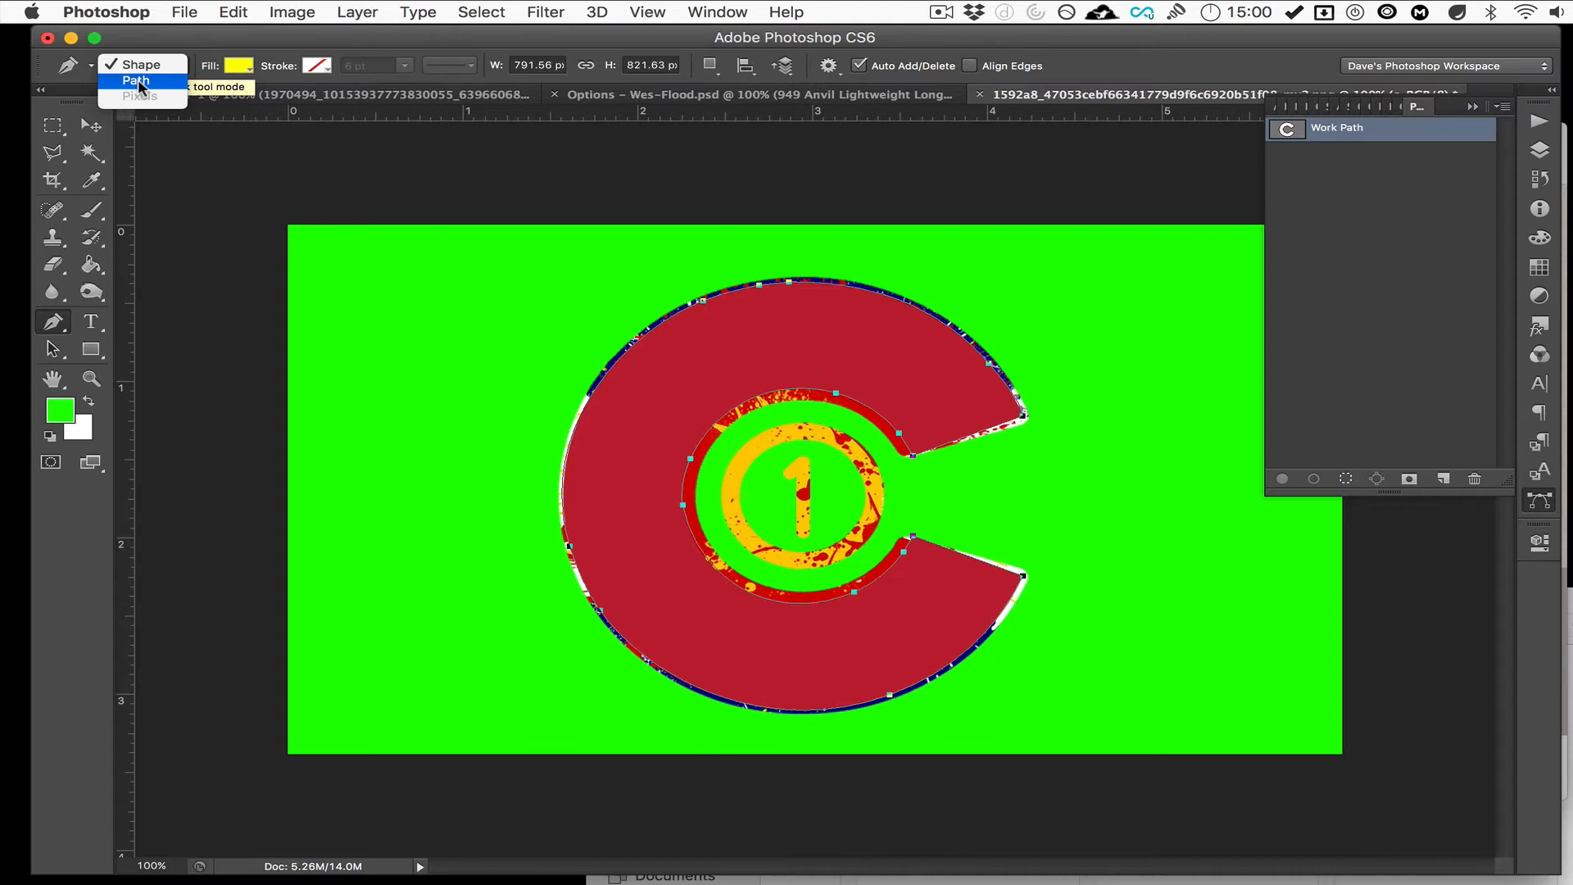
pyautogui.click(136, 81)
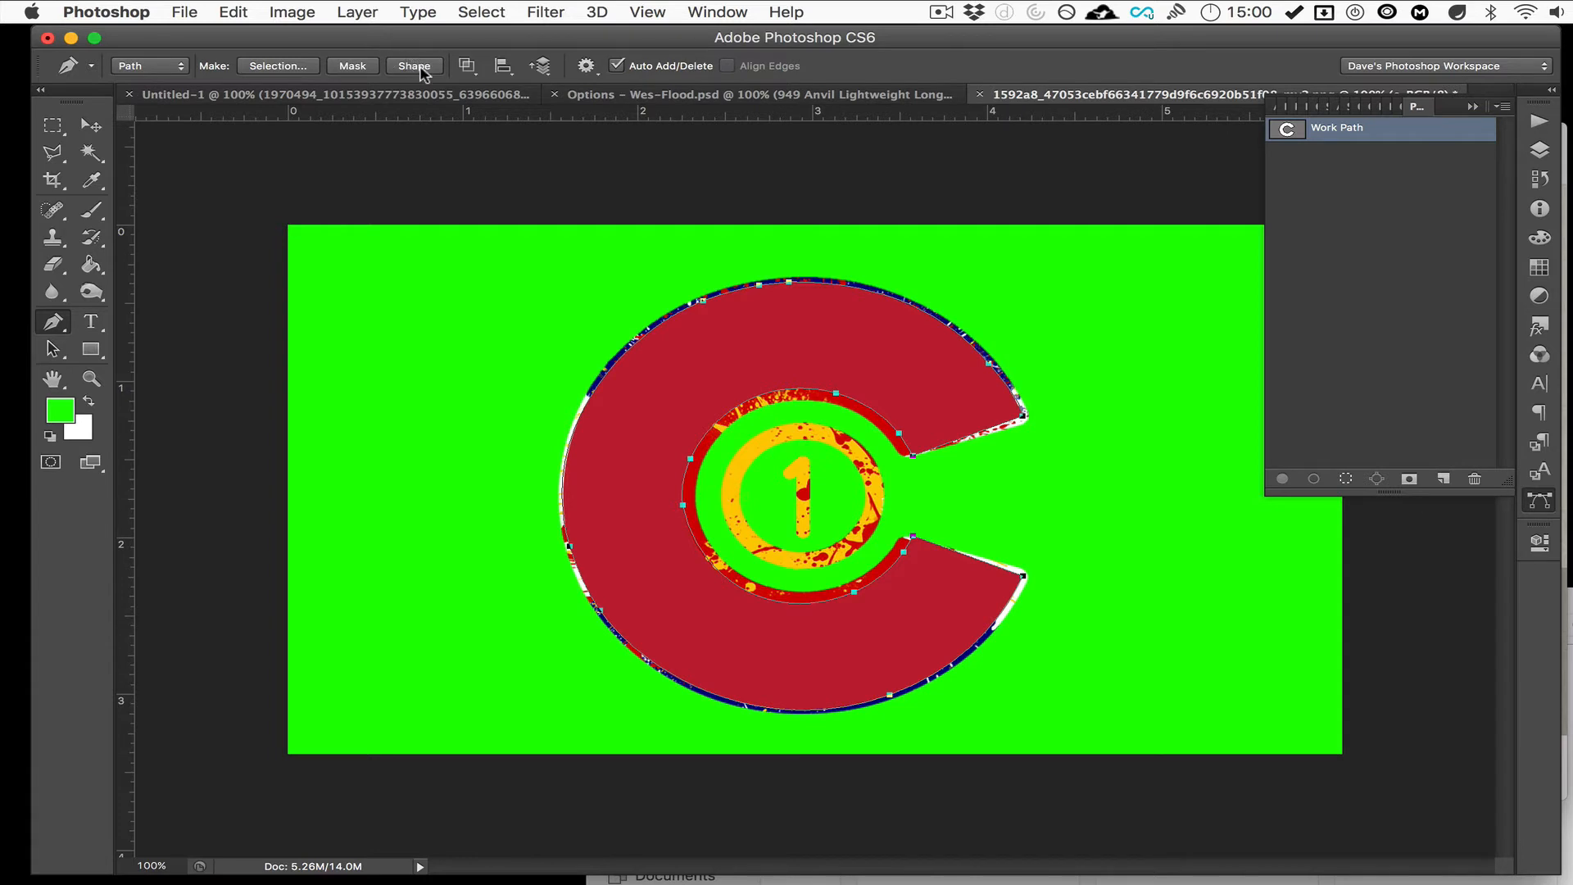
pyautogui.click(416, 68)
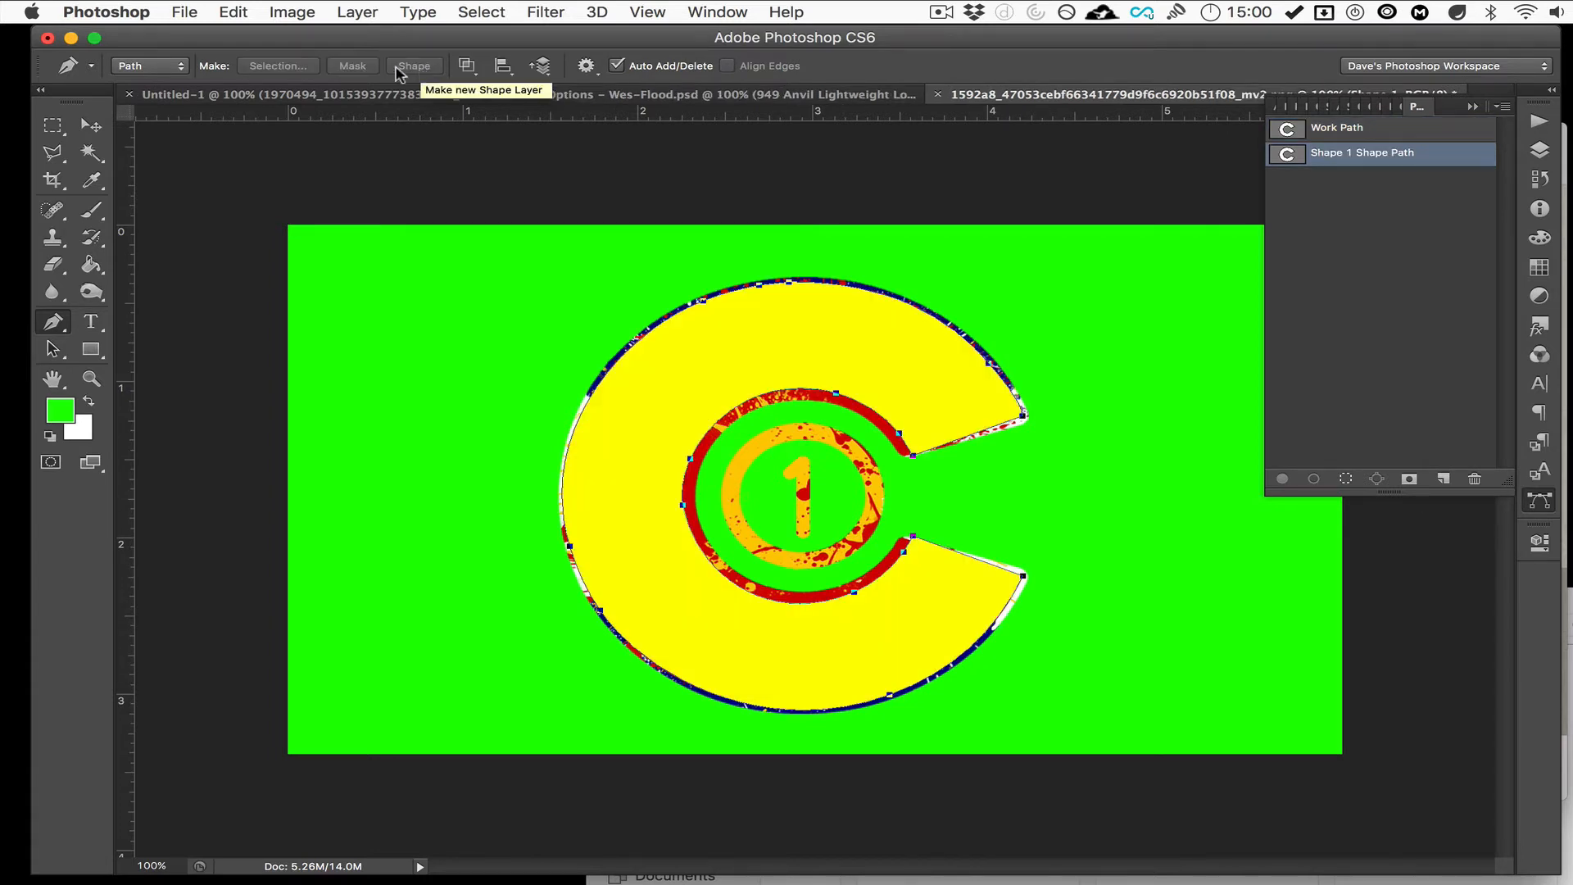
pyautogui.click(90, 349)
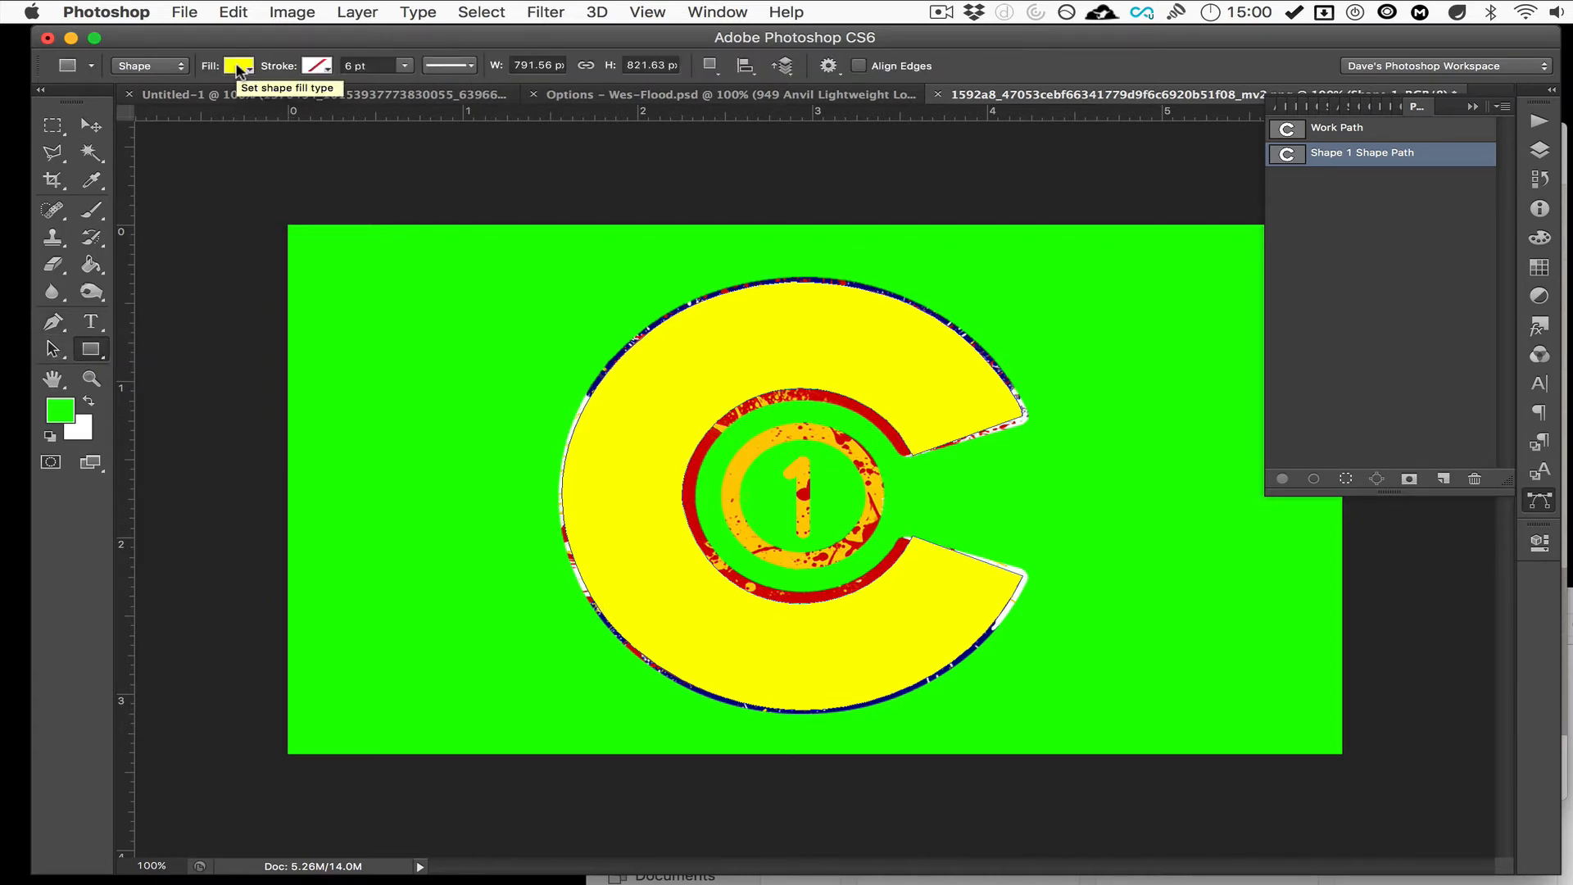
pyautogui.click(942, 12)
pyautogui.click(972, 76)
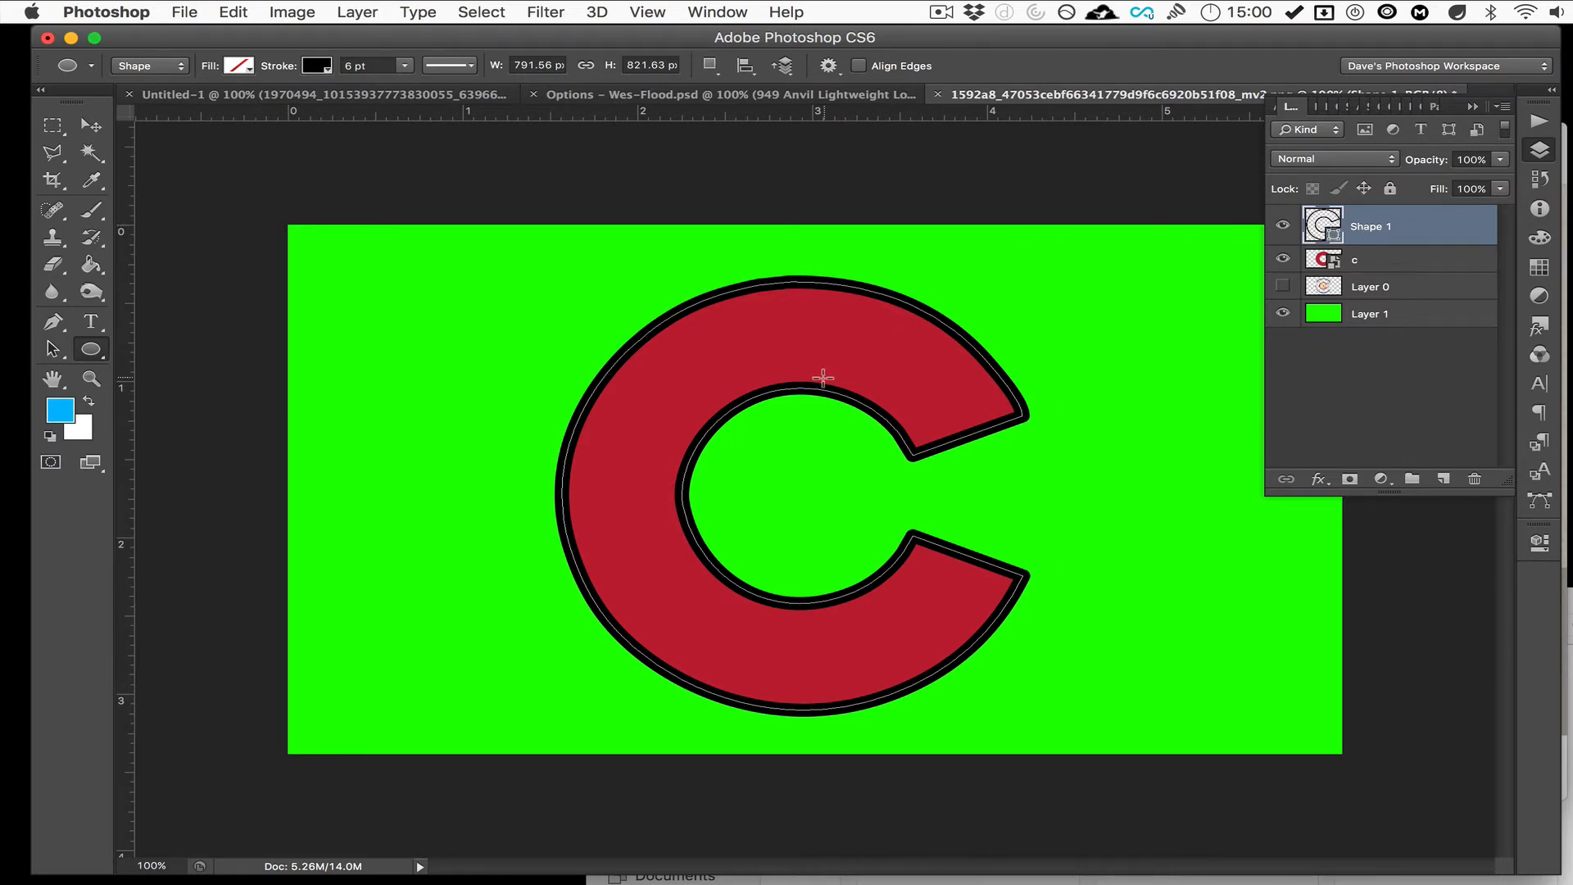
# Show Layer 0 and add an outlined circle to the Shape 1 layer over the logo's inner yellow ring.
pyautogui.click(1283, 286)
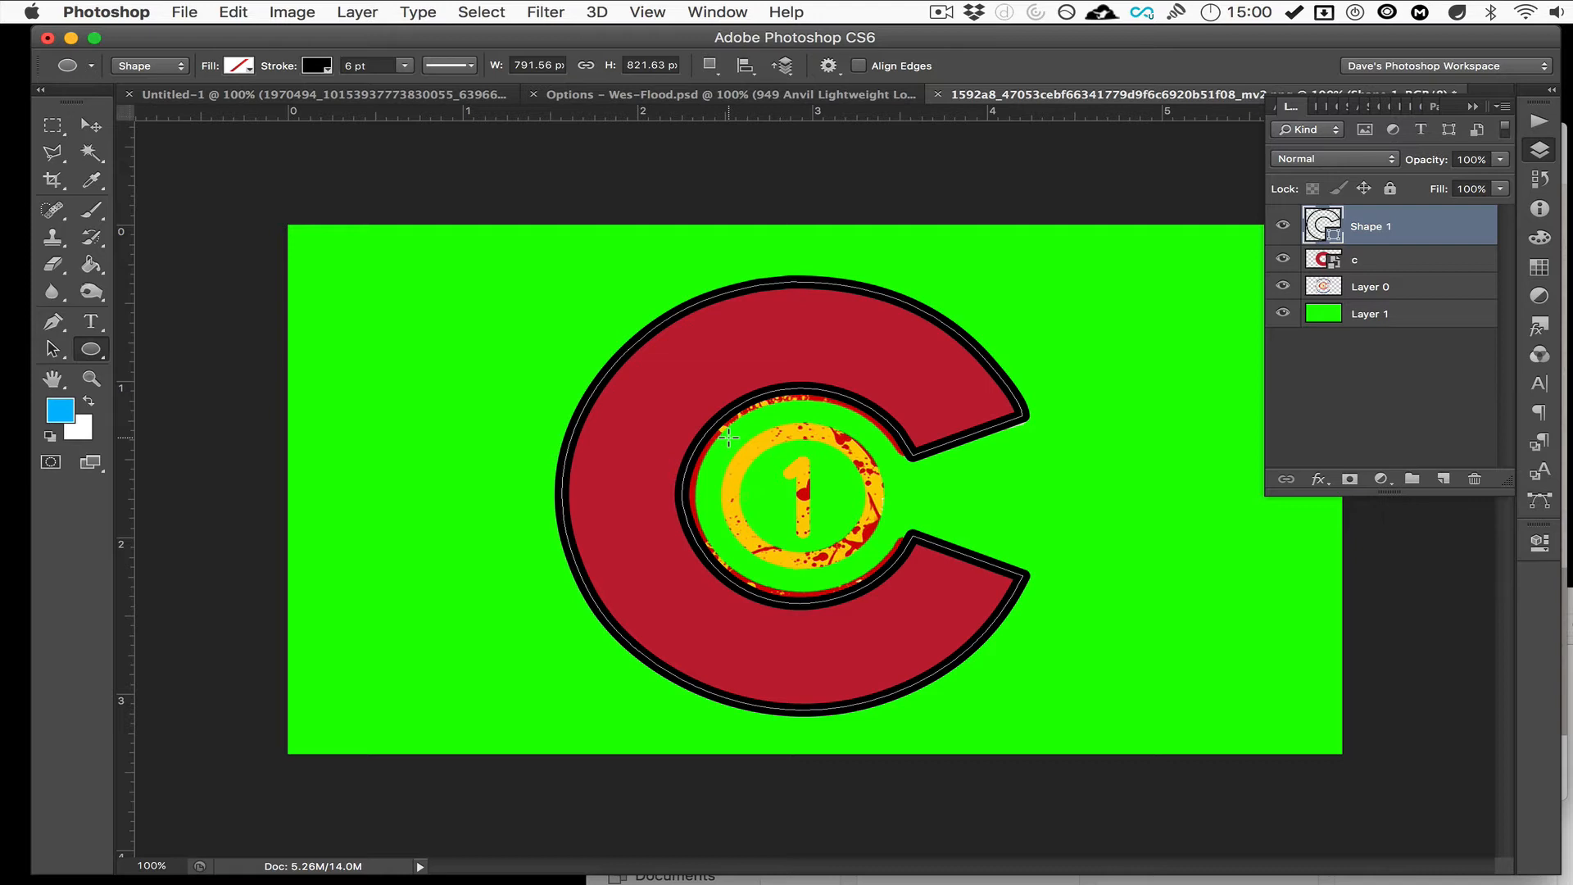
pyautogui.press('shift')
pyautogui.moveTo(732, 440); pyautogui.dragTo(956, 571)
# Select the inner circle's path in Shape 1 and nudge it into alignment over the logo's yellow ring.
pyautogui.click(91, 124)
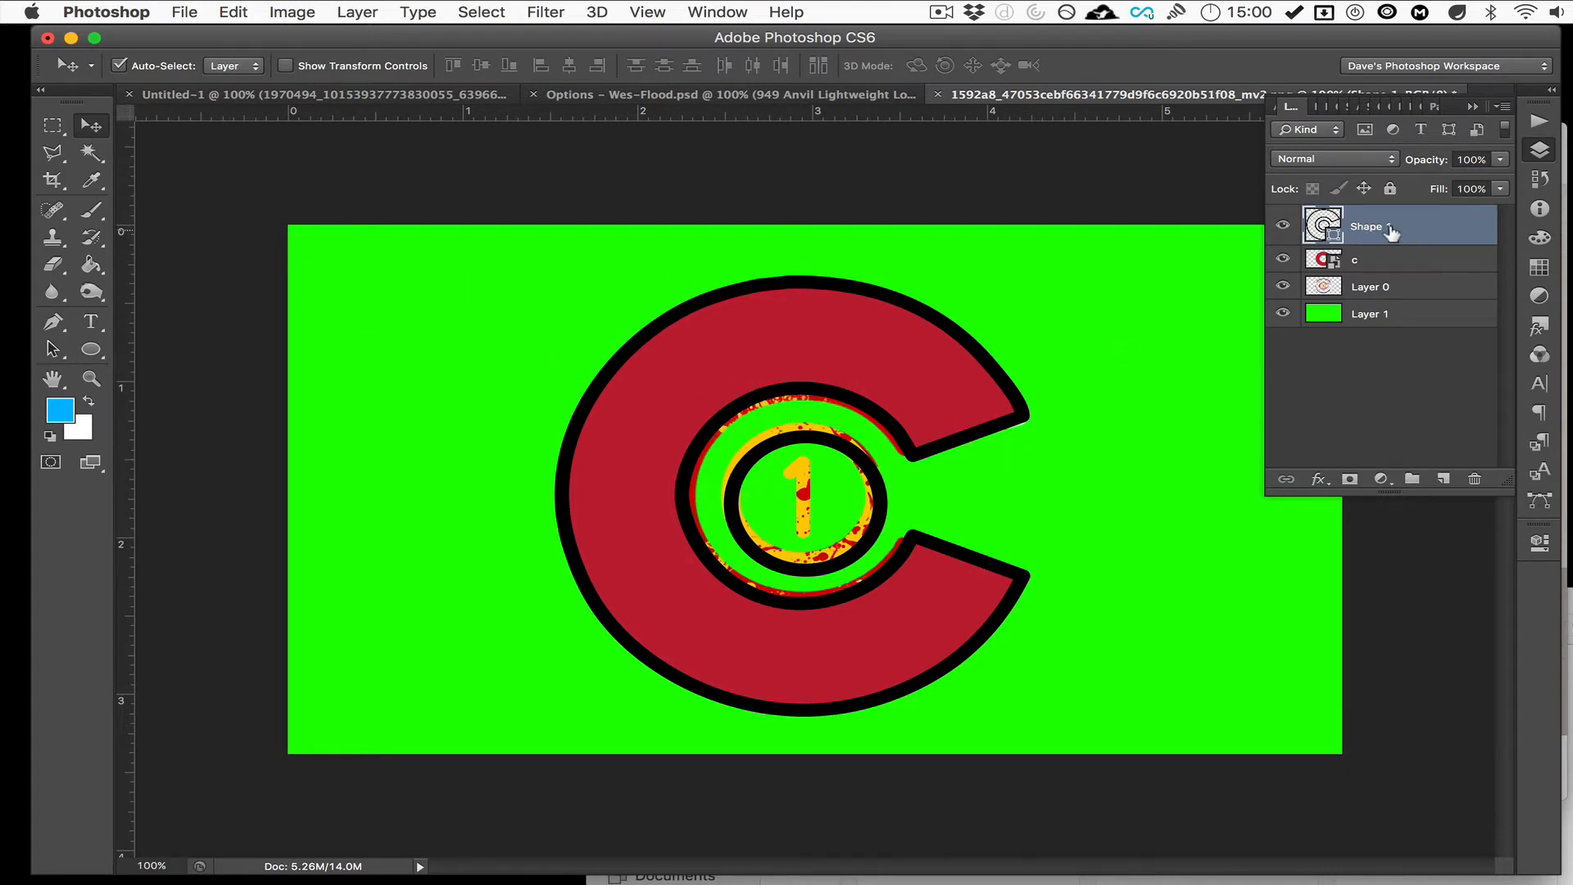
pyautogui.click(54, 347)
pyautogui.click(847, 455)
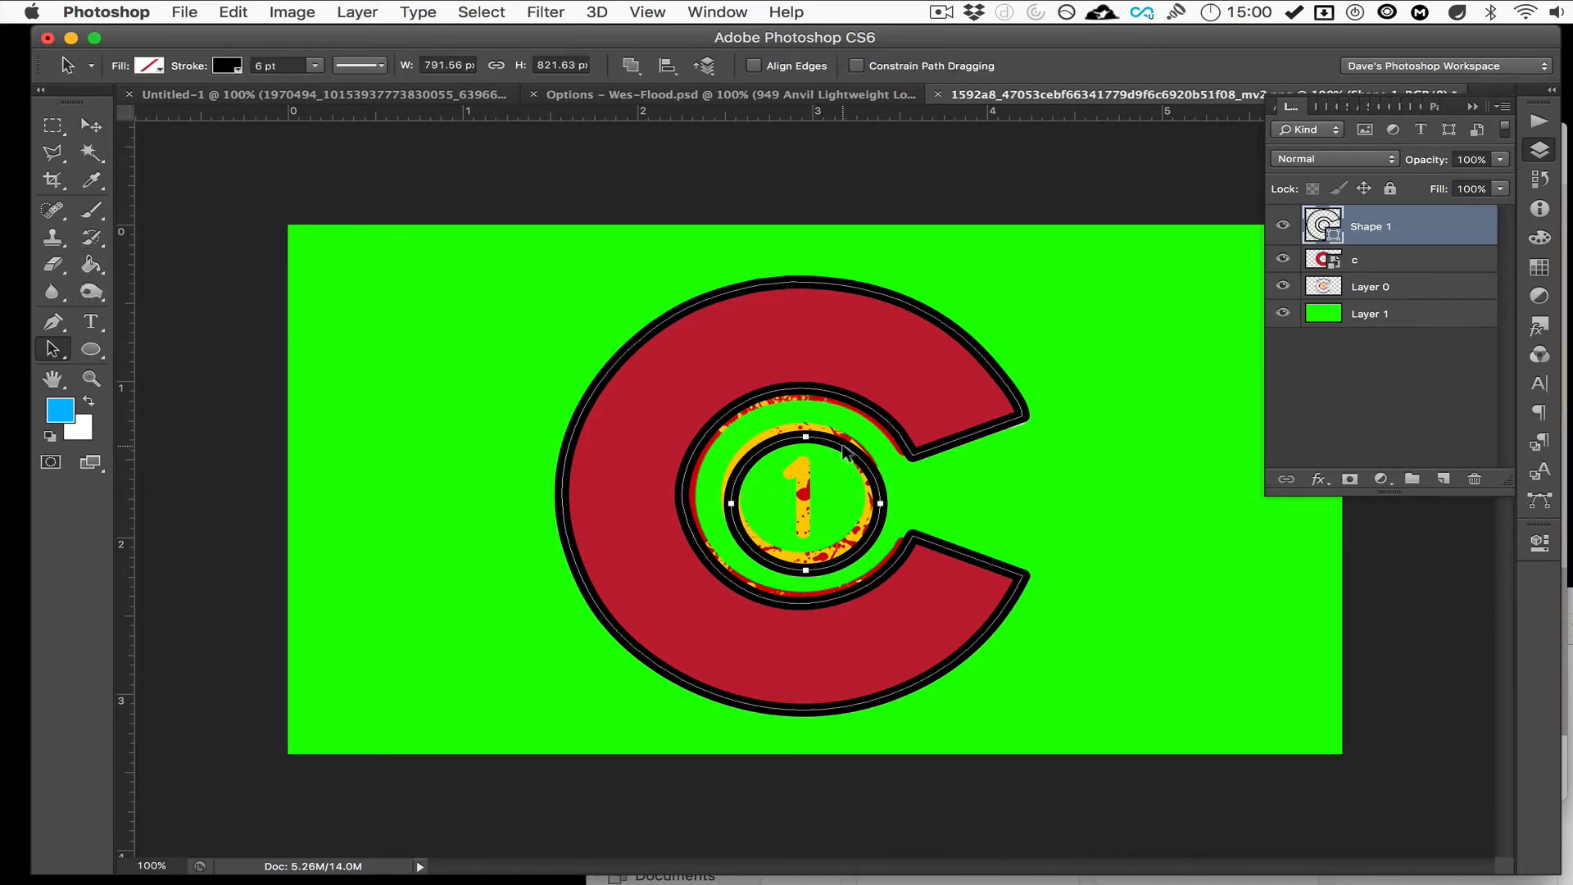
pyautogui.moveTo(846, 455); pyautogui.dragTo(842, 443)
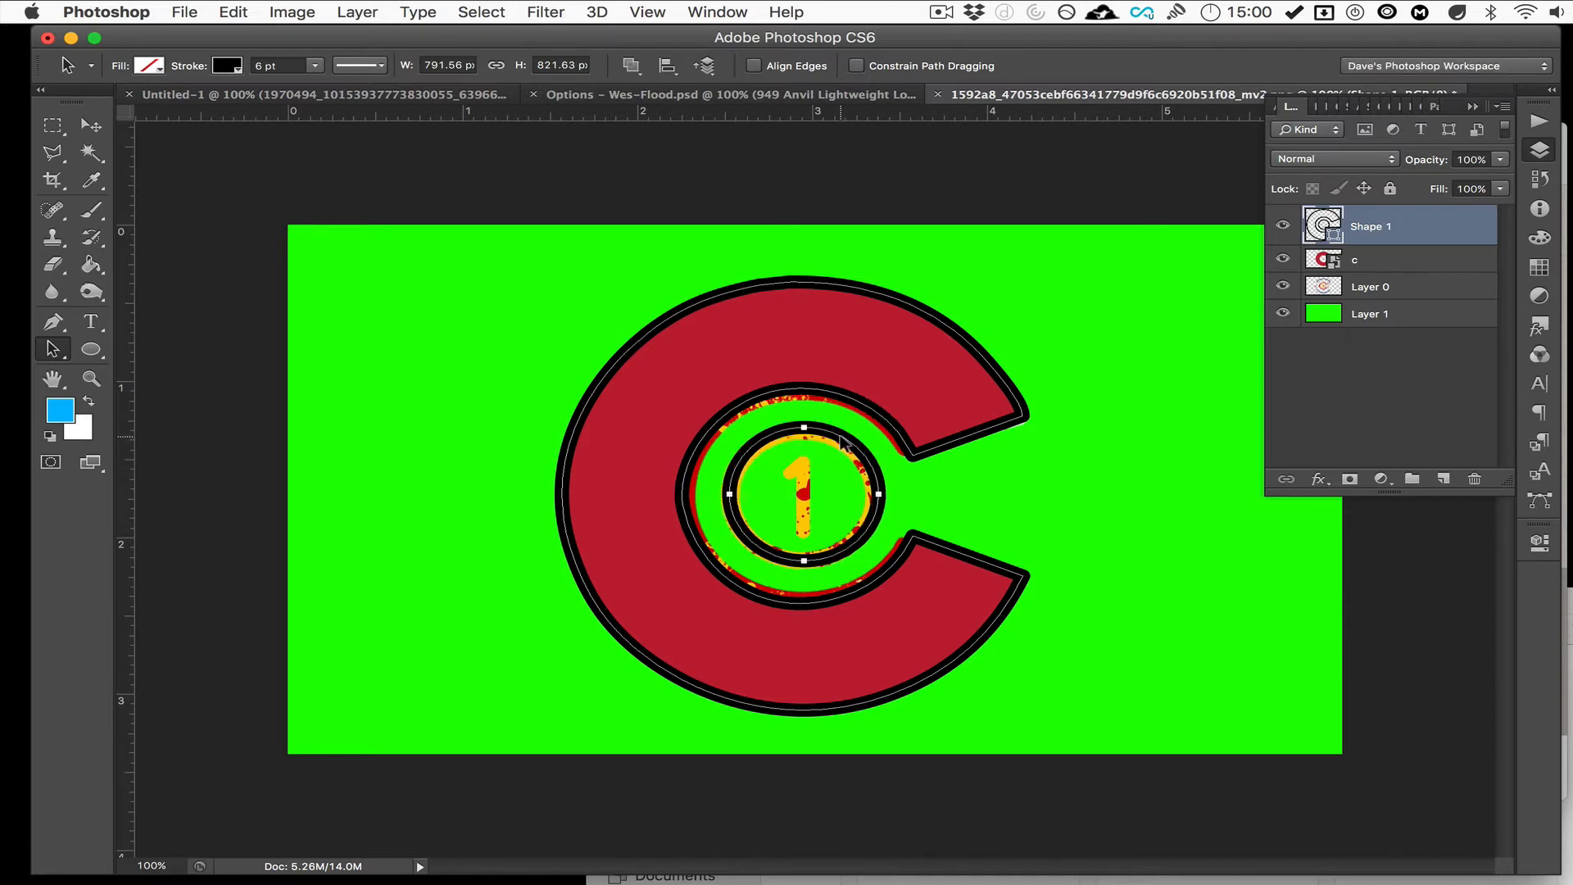
pyautogui.press('Down')
pyautogui.press('Left')
pyautogui.press('Left')
pyautogui.press('Left')
pyautogui.press('Down')
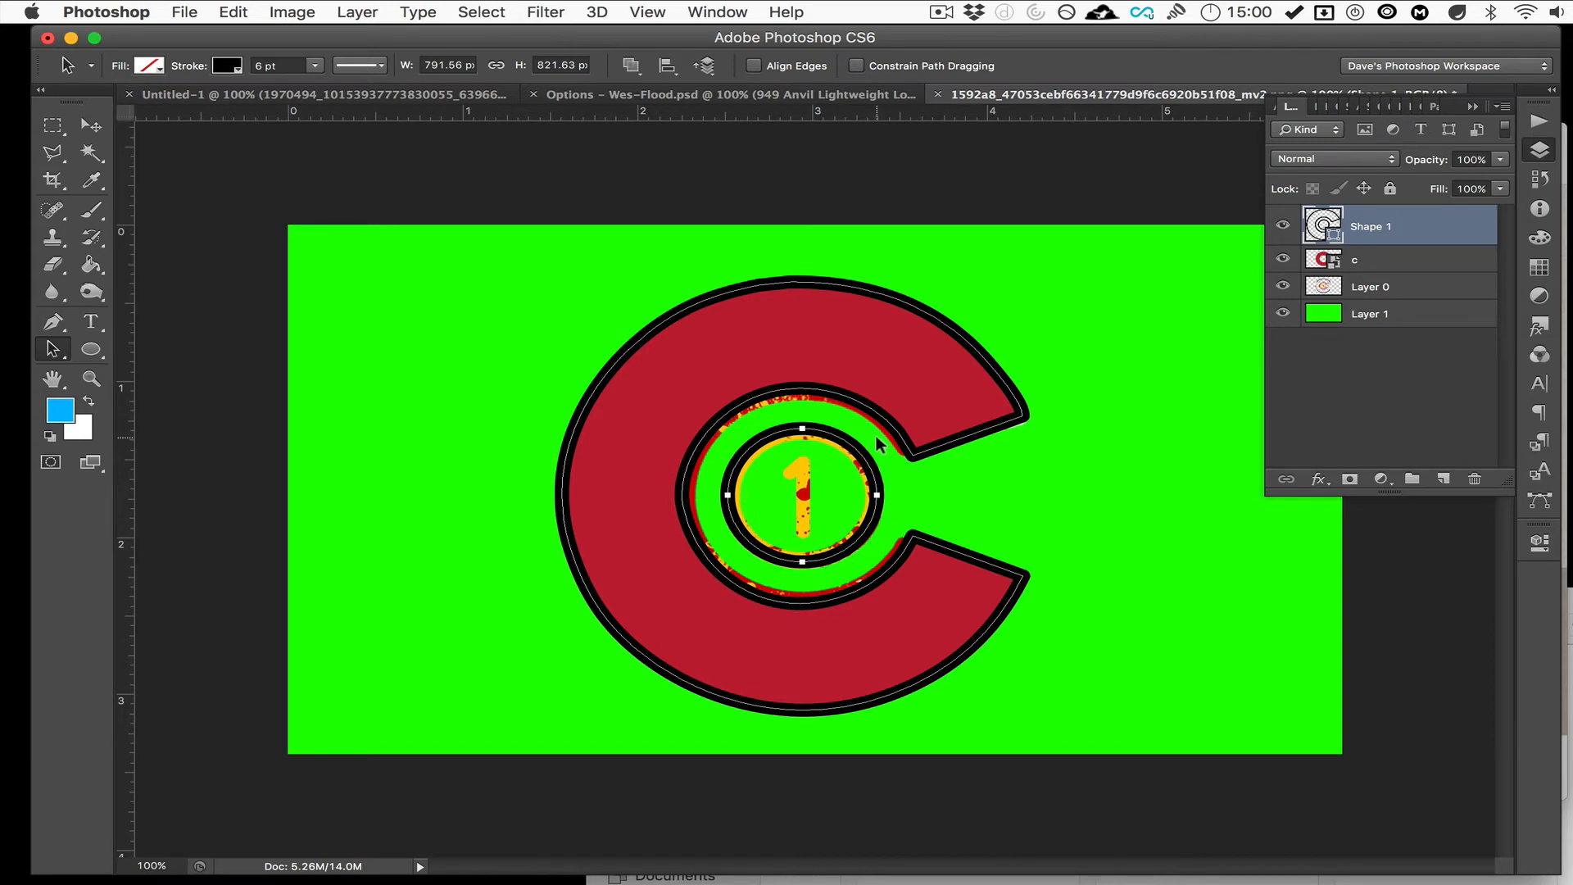
# Try to trace the numeral 1 inside the circle with the Pen tool on Shape 1, and undo the traced points.
pyautogui.click(48, 327)
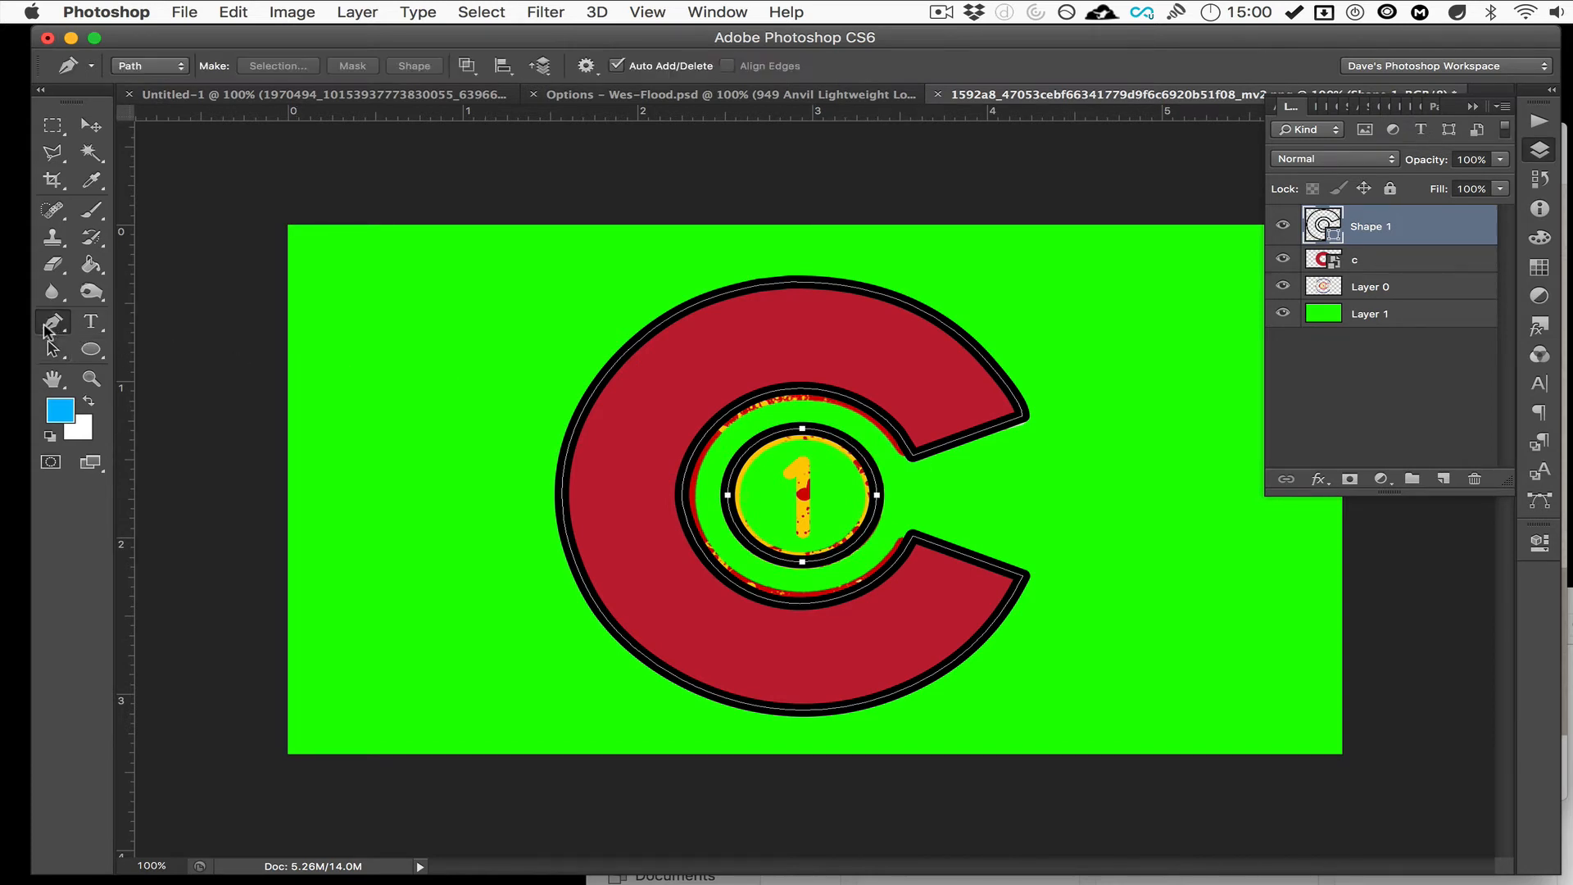
pyautogui.click(789, 475)
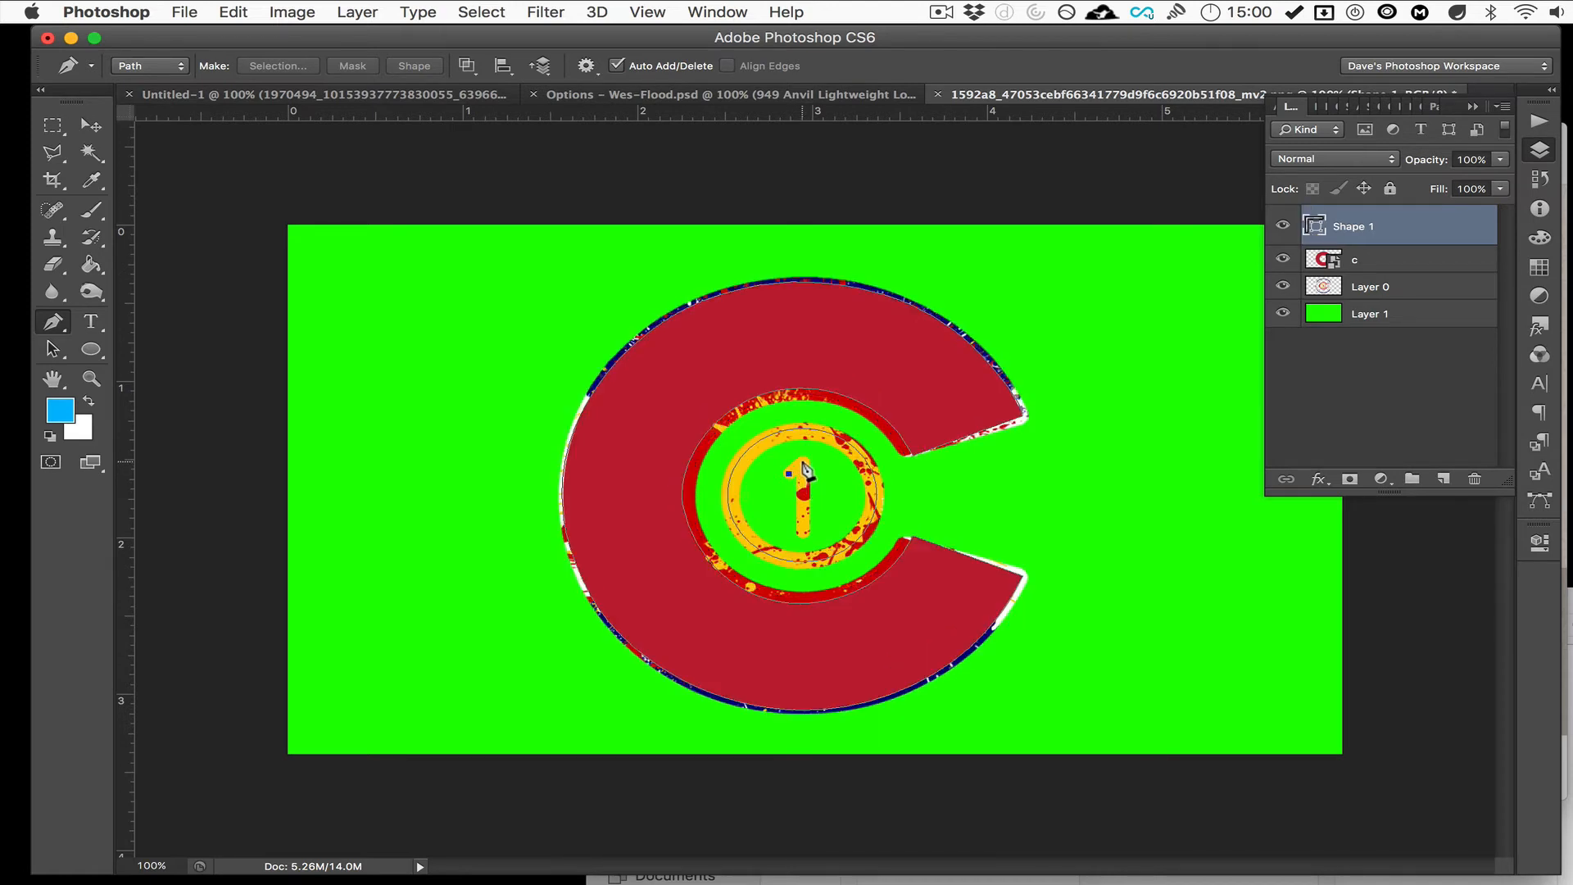
pyautogui.click(804, 462)
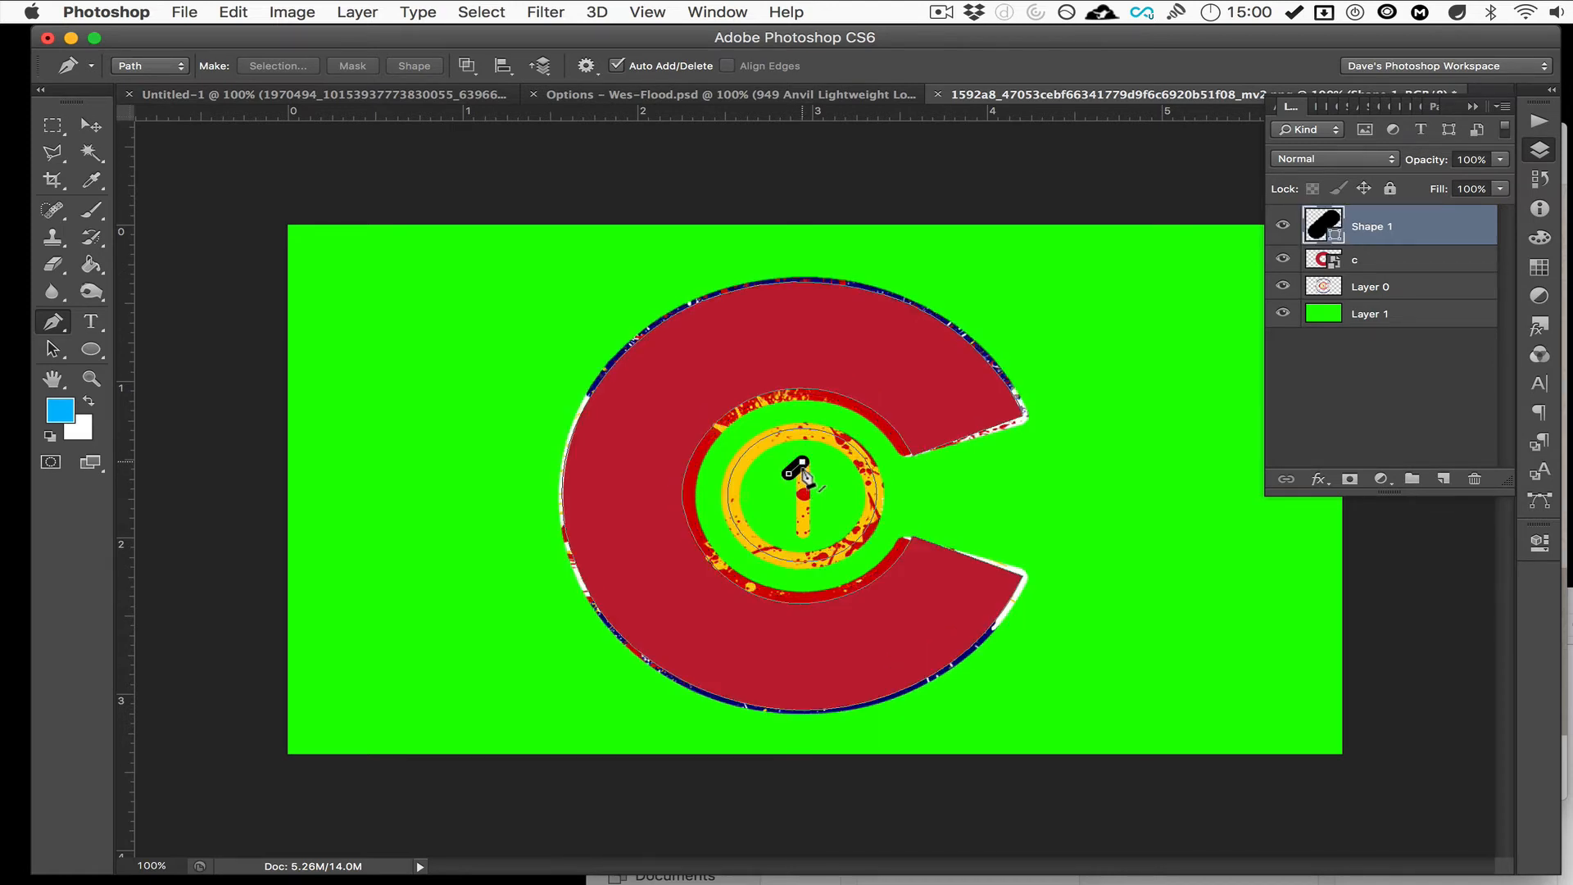
pyautogui.click(803, 531)
pyautogui.press('super+alt+z')
pyautogui.press('super+alt+z')
pyautogui.press('super+alt+z')
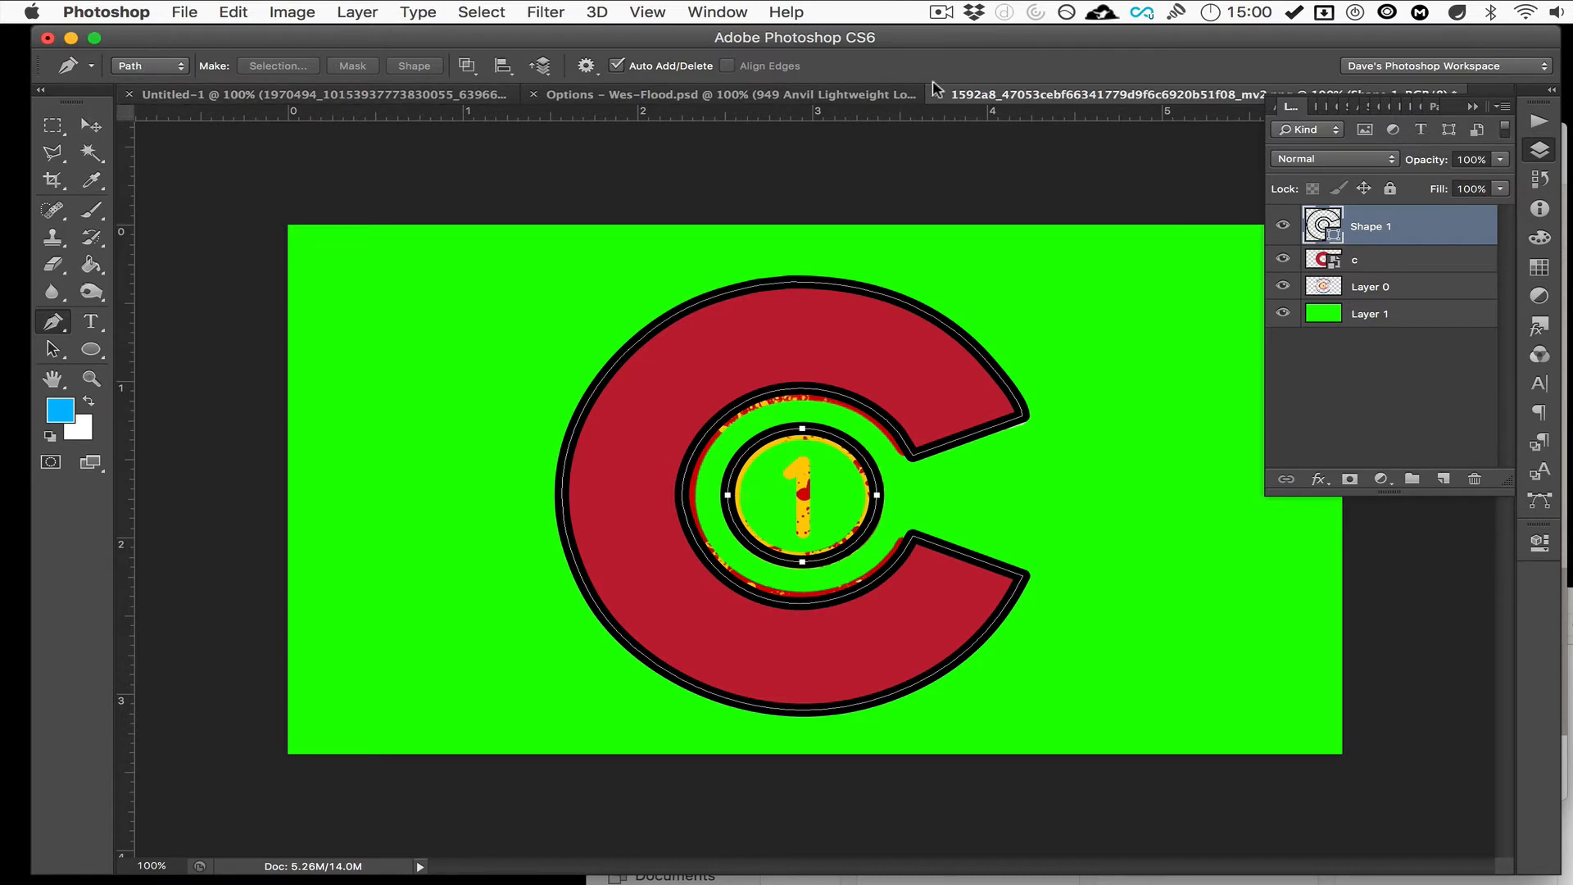
pyautogui.click(941, 12)
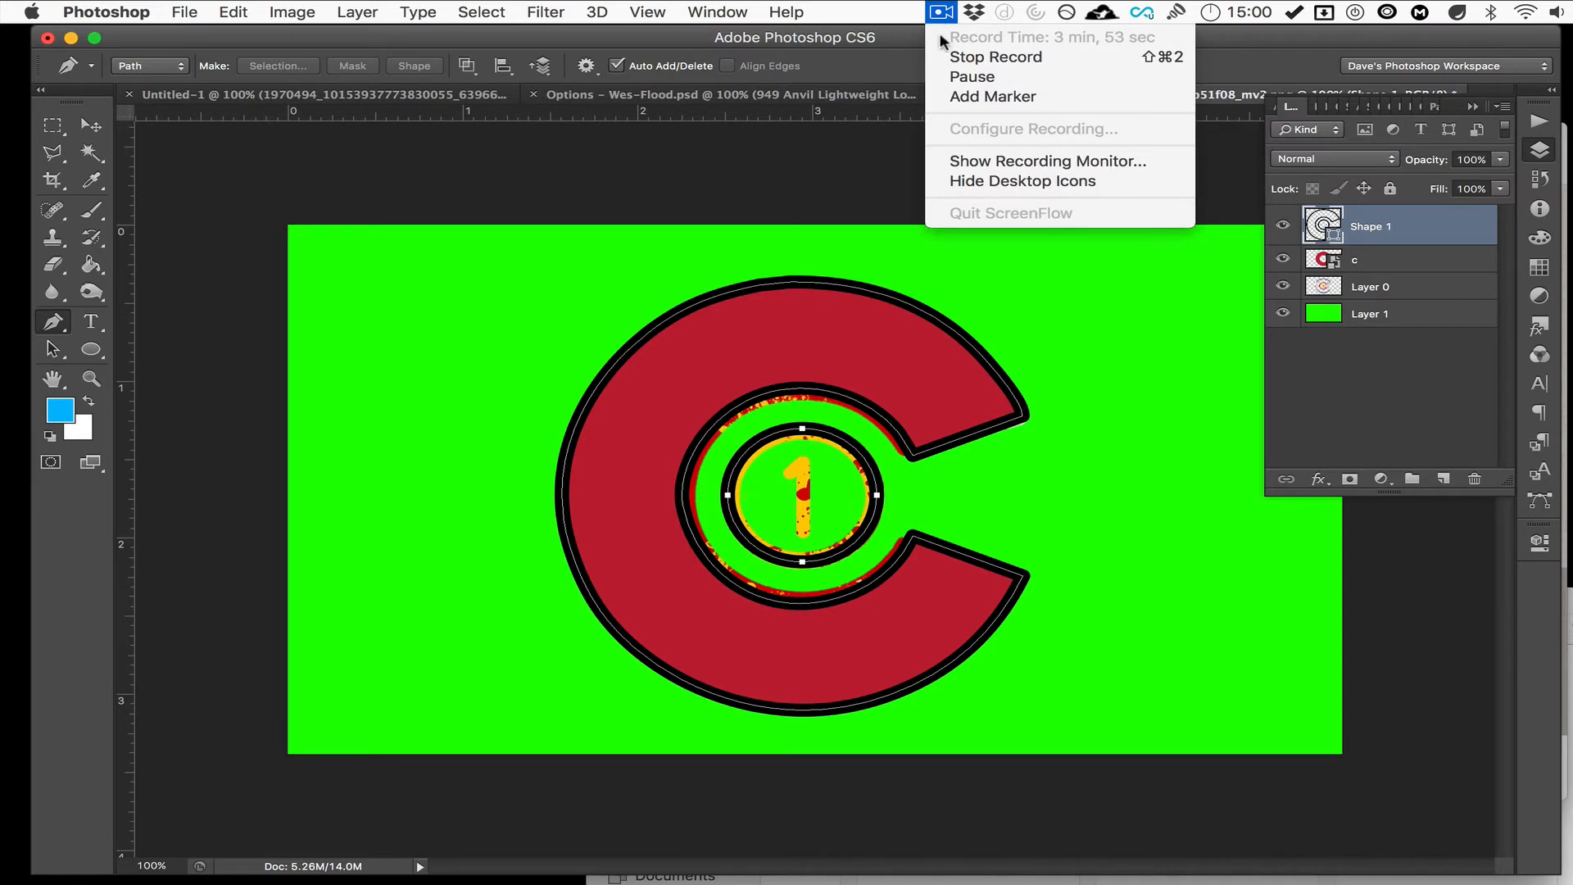
# Try adding an outlined circle to the Shape 1 layer over the logo's yellow ring, and undo it.
pyautogui.click(969, 77)
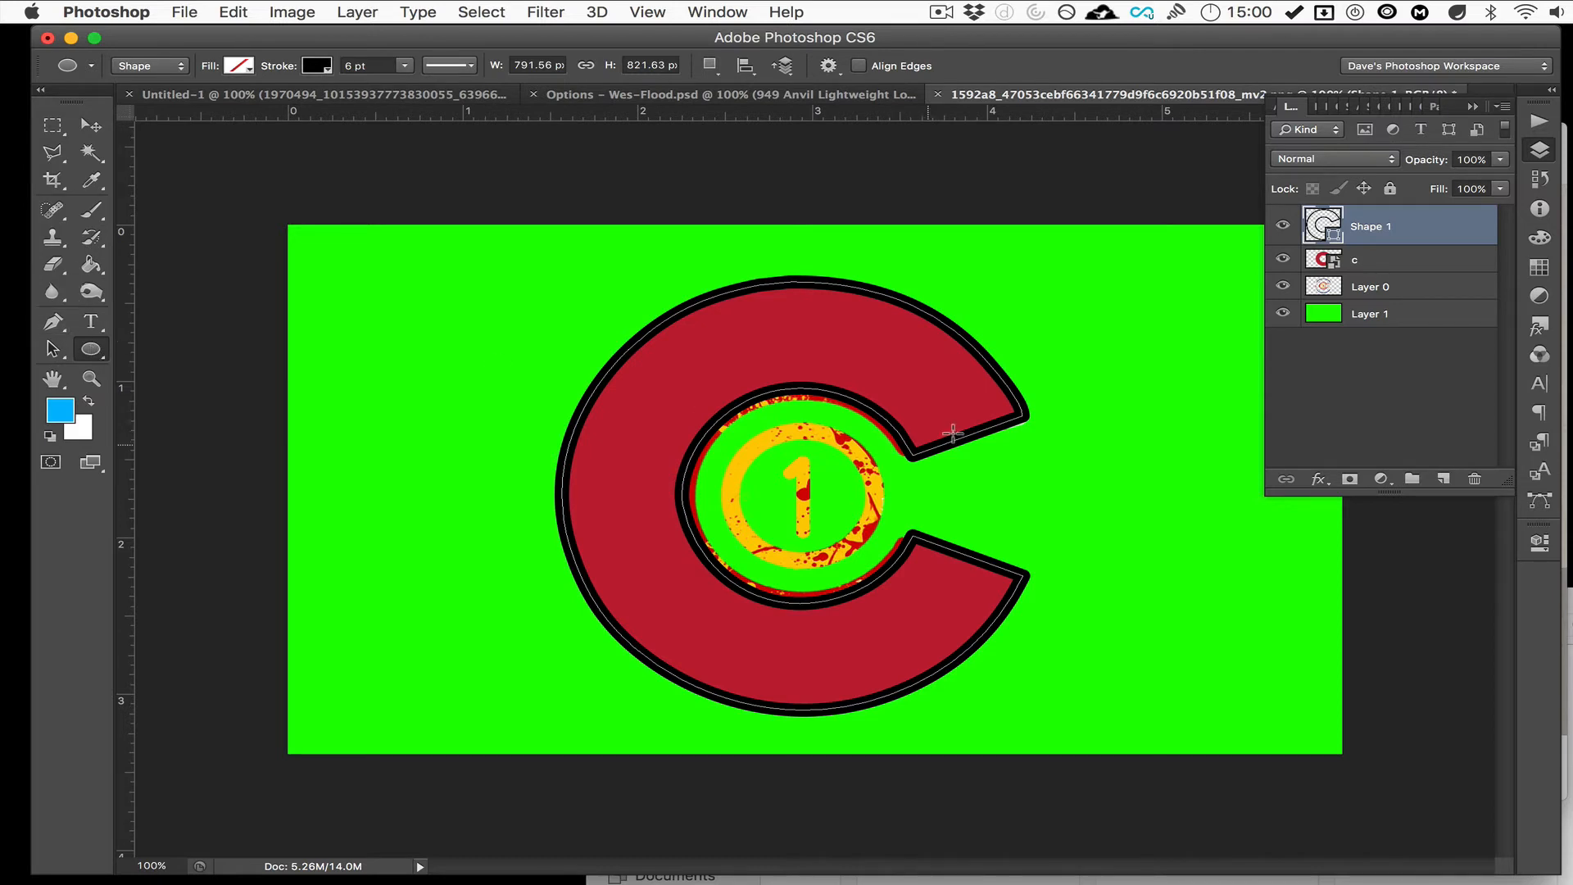
pyautogui.moveTo(730, 432); pyautogui.dragTo(923, 567)
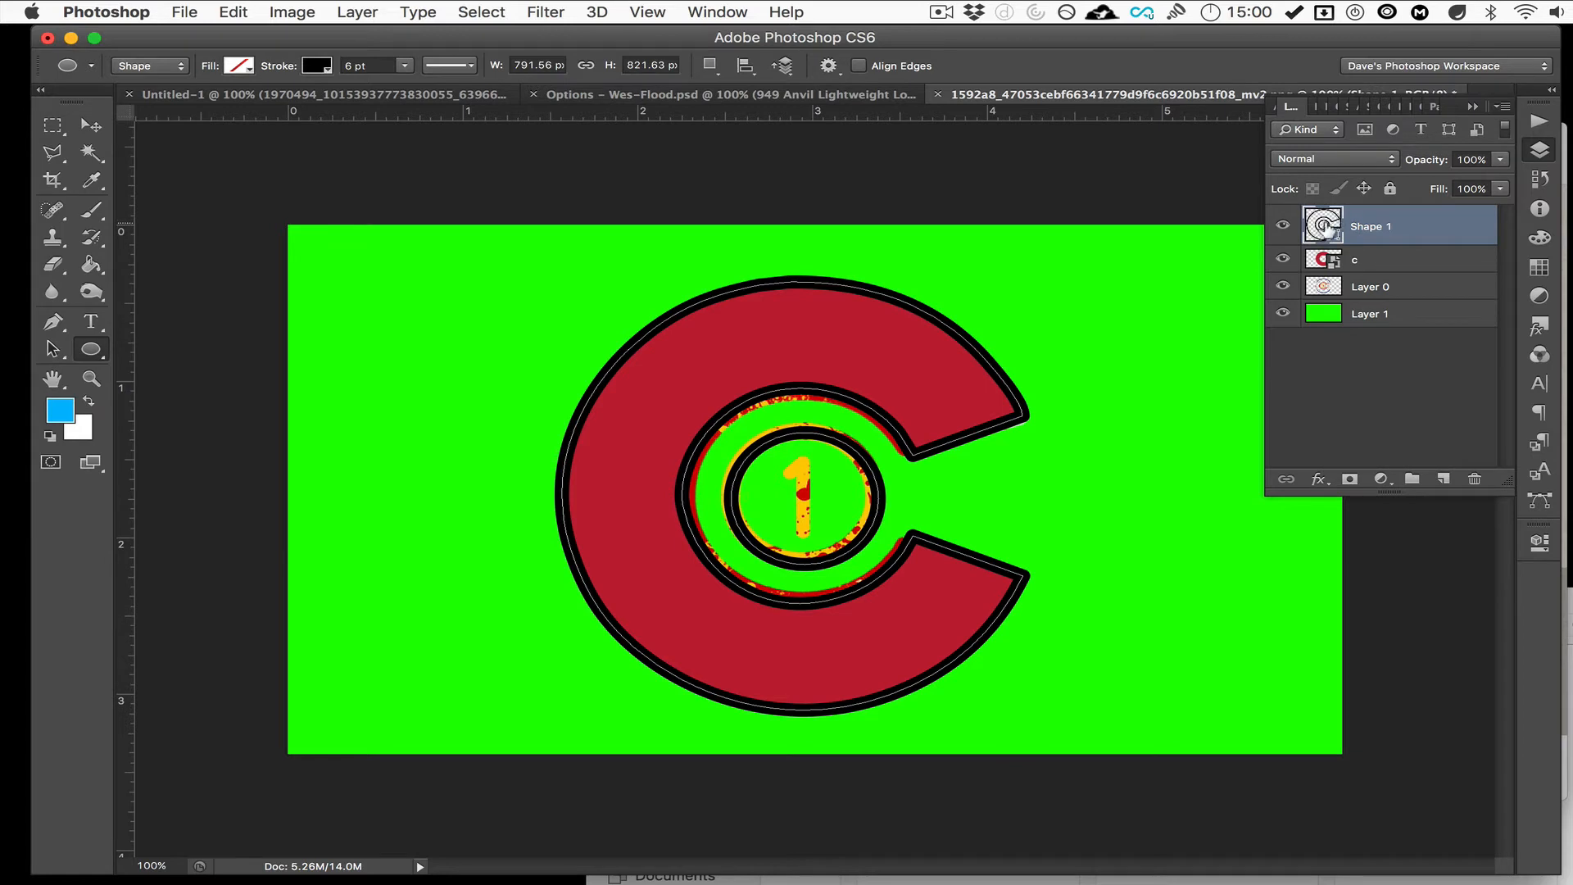
pyautogui.press('super+z')
# Draw an outlined circle about 262 px wide over the yellow ring, as a separate shape layer directly above Layer 0.
pyautogui.click(1394, 262)
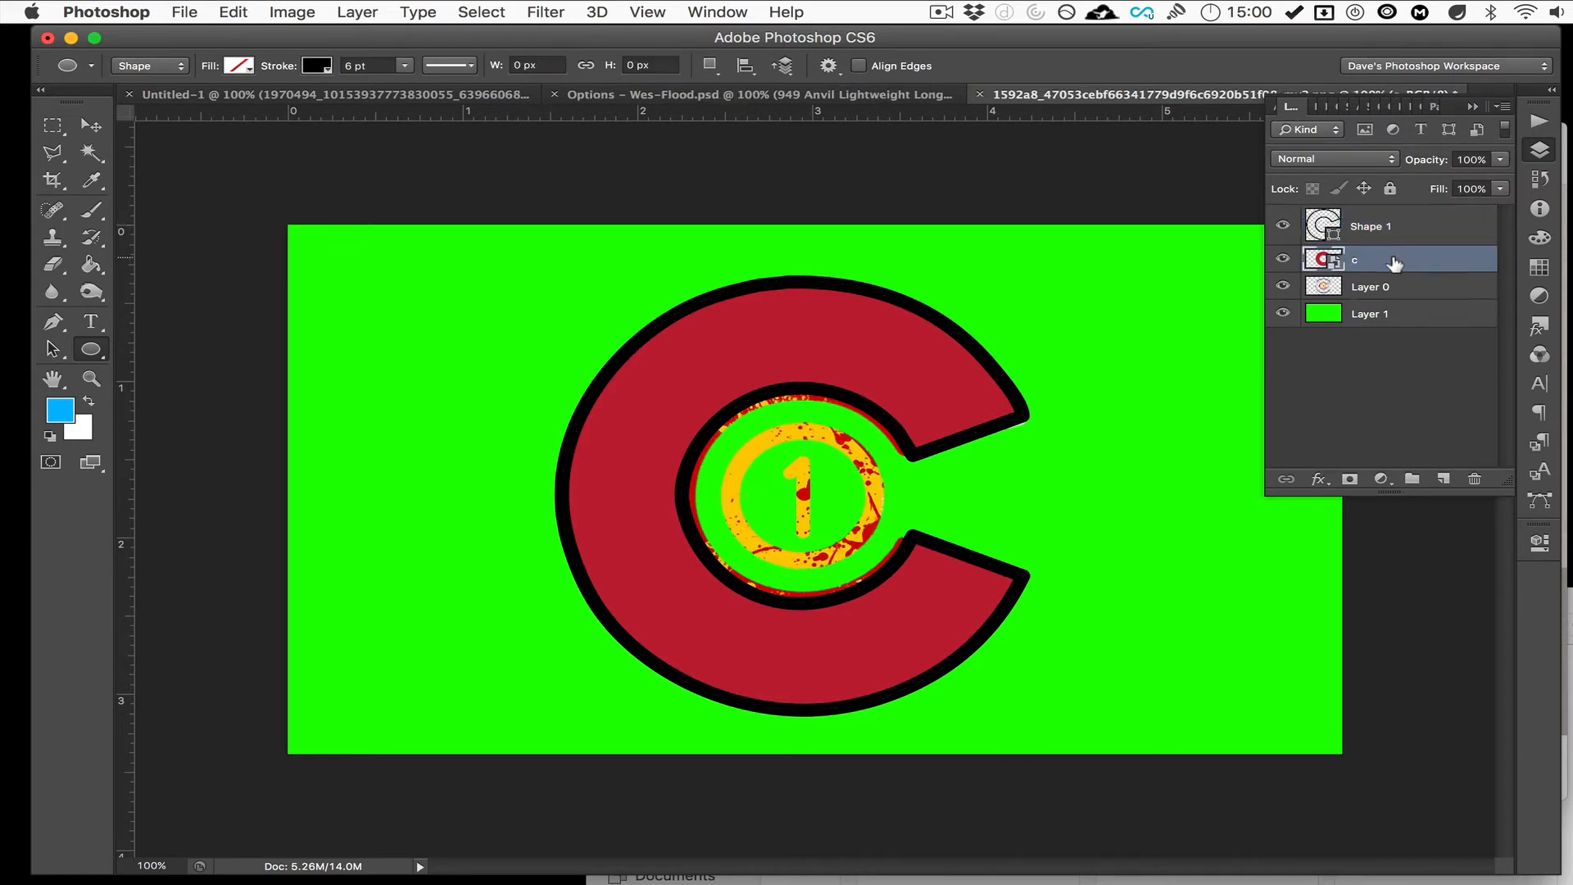
pyautogui.click(1368, 292)
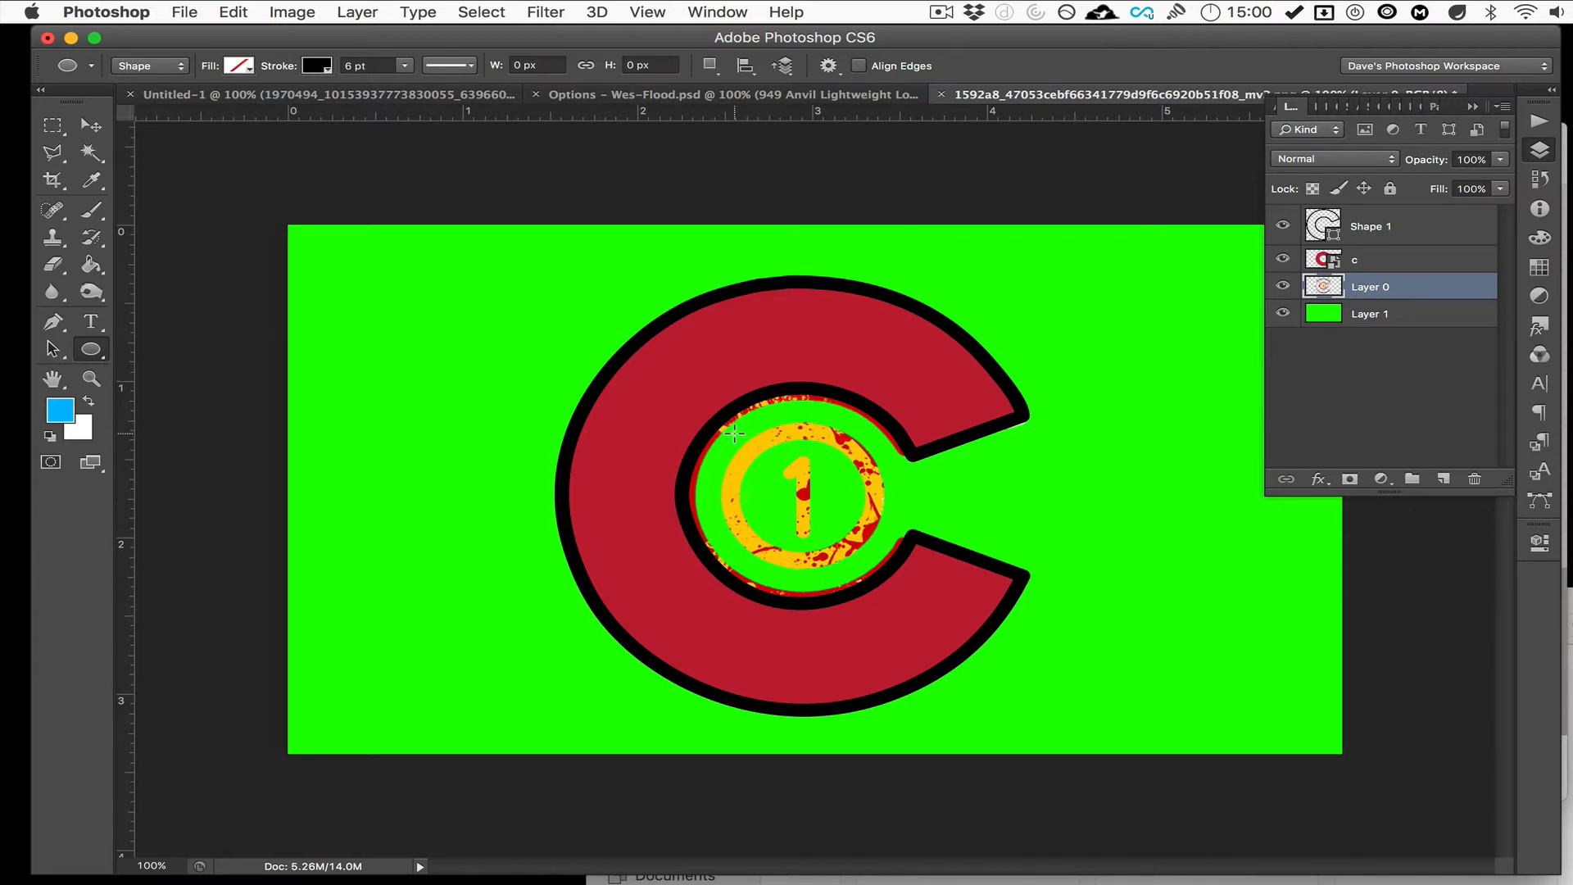
pyautogui.moveTo(735, 435); pyautogui.dragTo(928, 569)
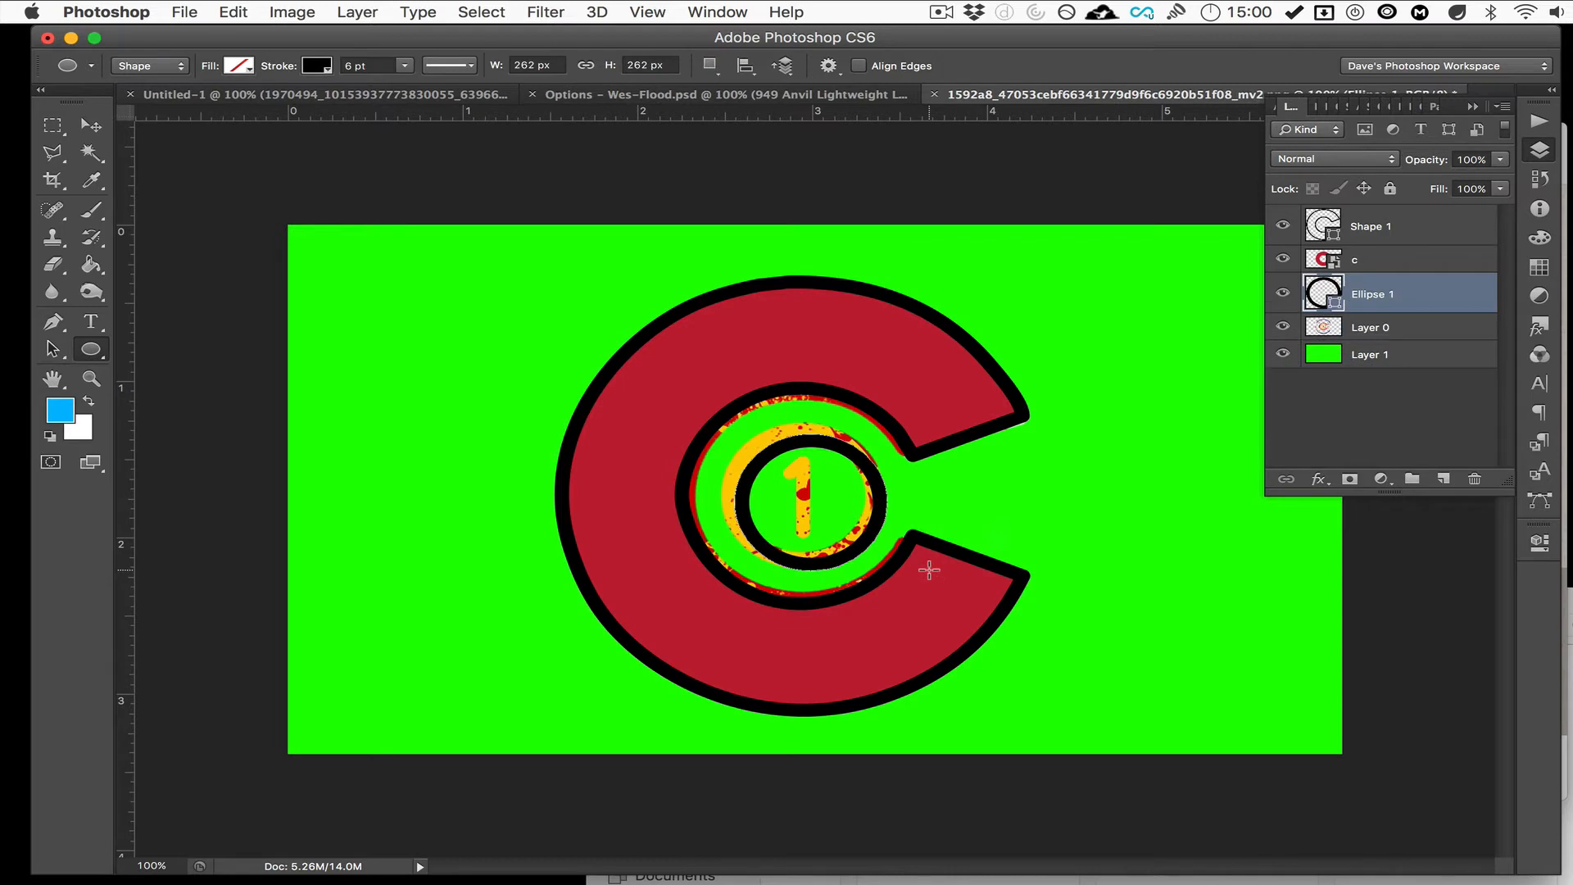
# Nudge the separate circle up and to the left with the Move tool to centre it over the yellow ring.
pyautogui.click(100, 127)
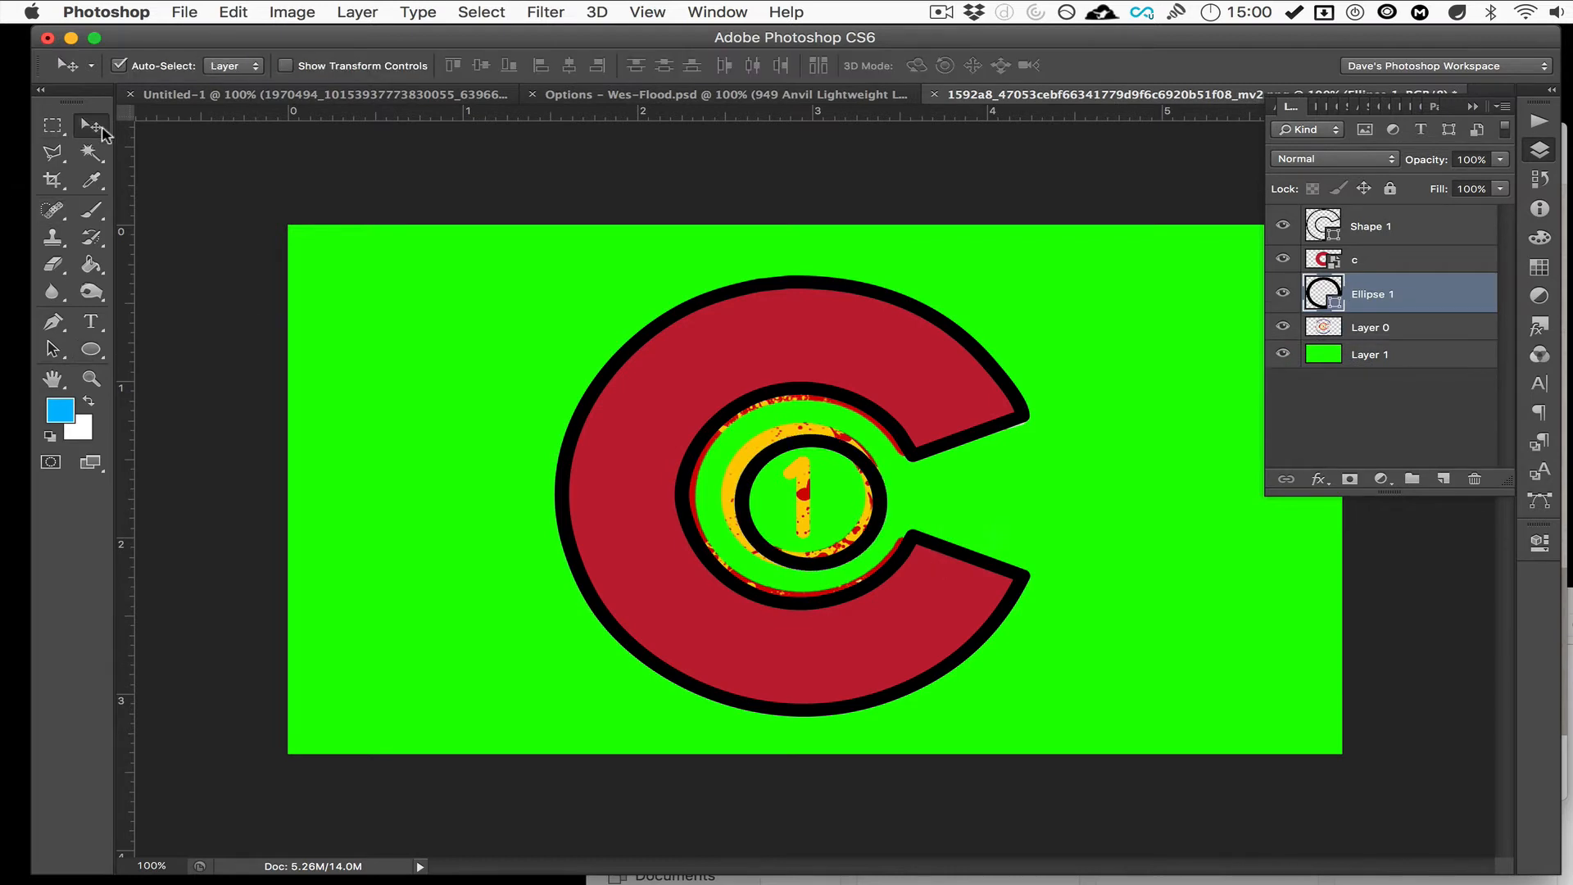
pyautogui.press('Up')
pyautogui.press('Up')
pyautogui.press('Up')
pyautogui.press('Left')
pyautogui.press('Left')
pyautogui.press('Left')
pyautogui.press('Left')
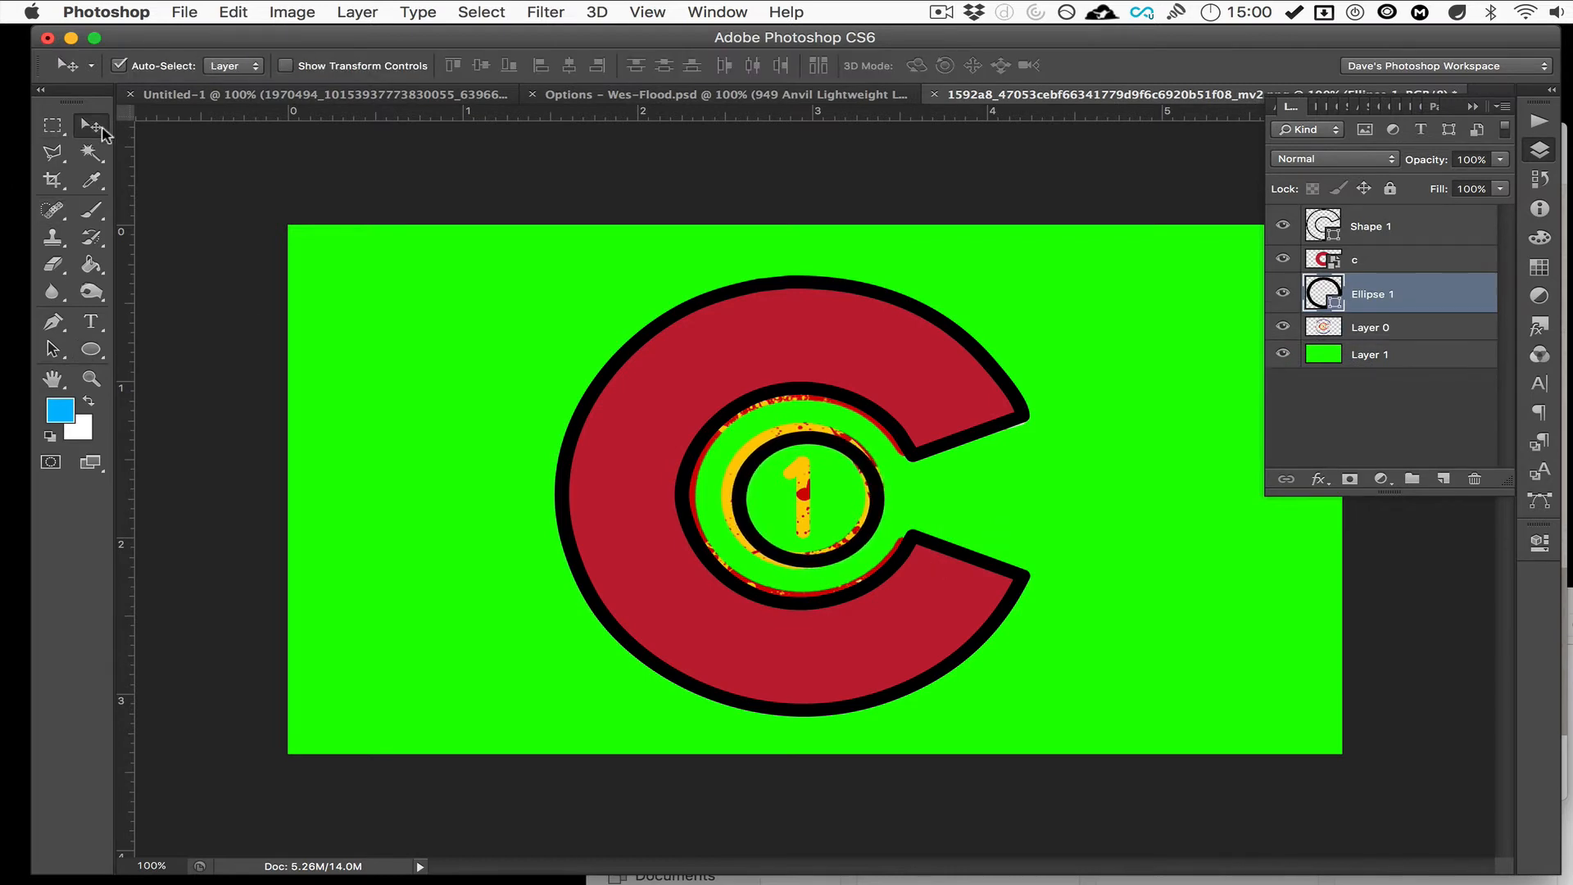
pyautogui.press('Left')
pyautogui.press('Left')
pyautogui.press('Left')
pyautogui.press('Left')
pyautogui.press('Left')
pyautogui.press('Left')
pyautogui.press('Left')
pyautogui.press('Left')
pyautogui.press('Left')
pyautogui.press('Left')
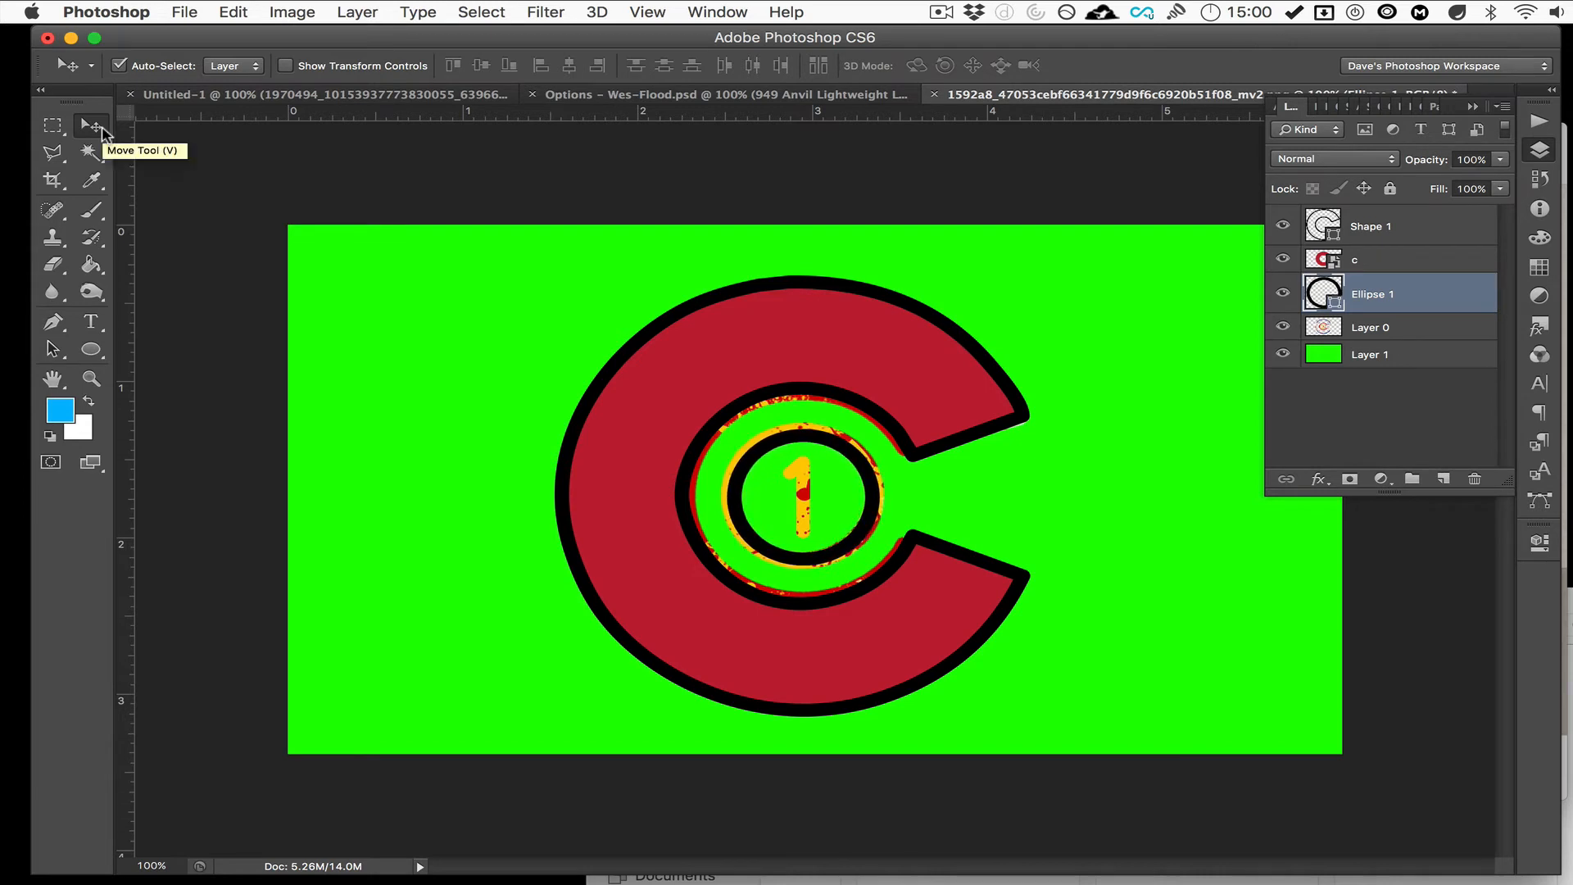
# Move the Ellipse 1 layer above Shape 1 and merge the two shape layers.
pyautogui.moveTo(1350, 293); pyautogui.dragTo(1365, 210)
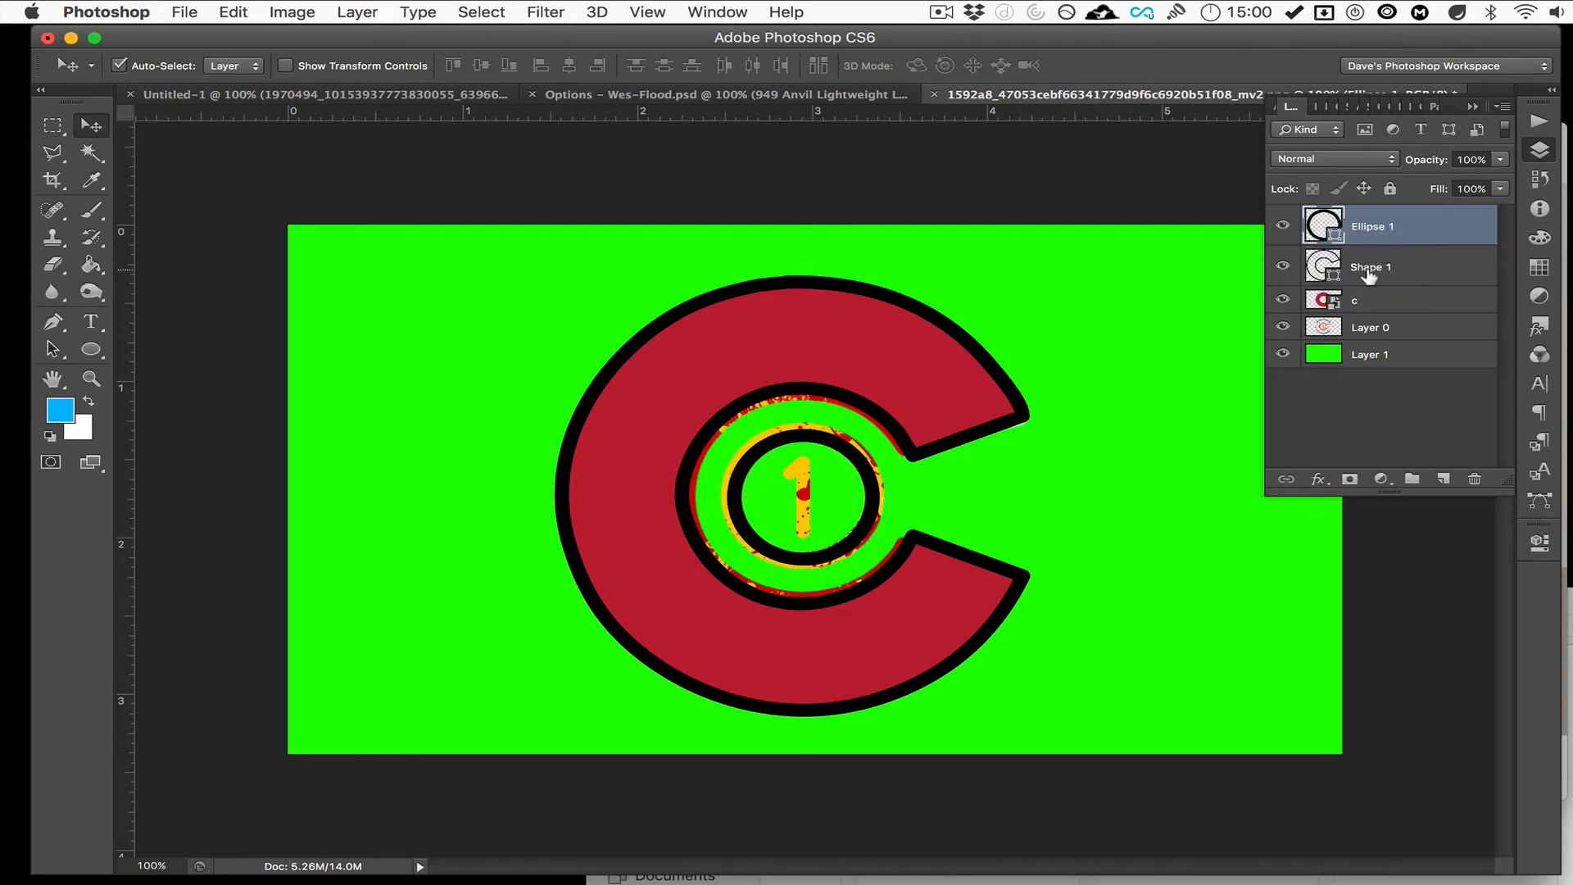
pyautogui.keyDown('shift'); pyautogui.click(1368, 270); pyautogui.keyUp('shift')
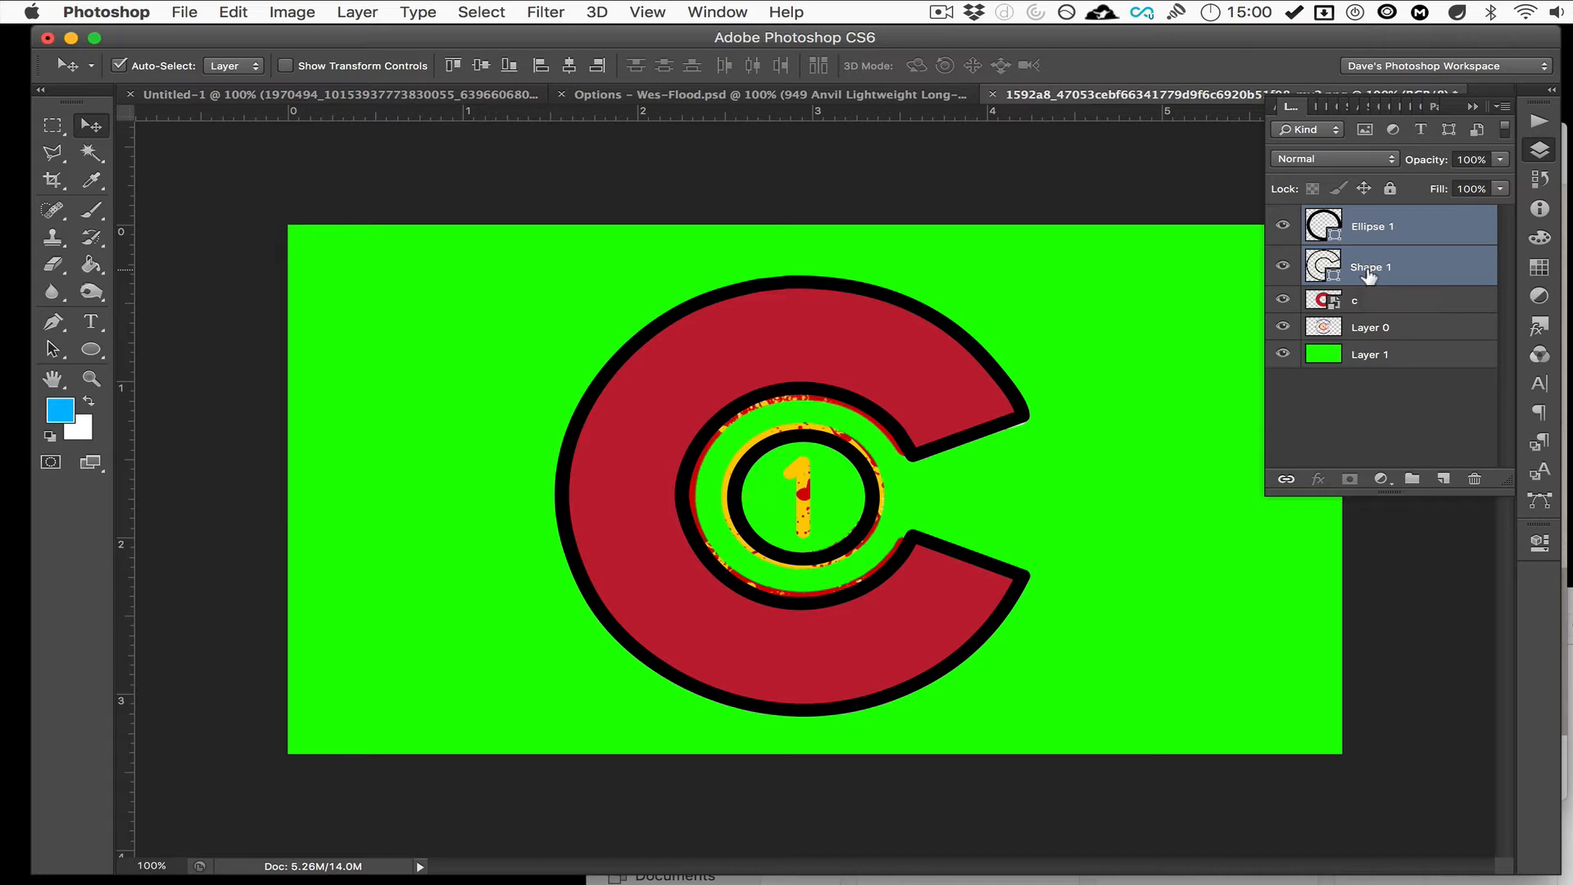
pyautogui.press('super+e')
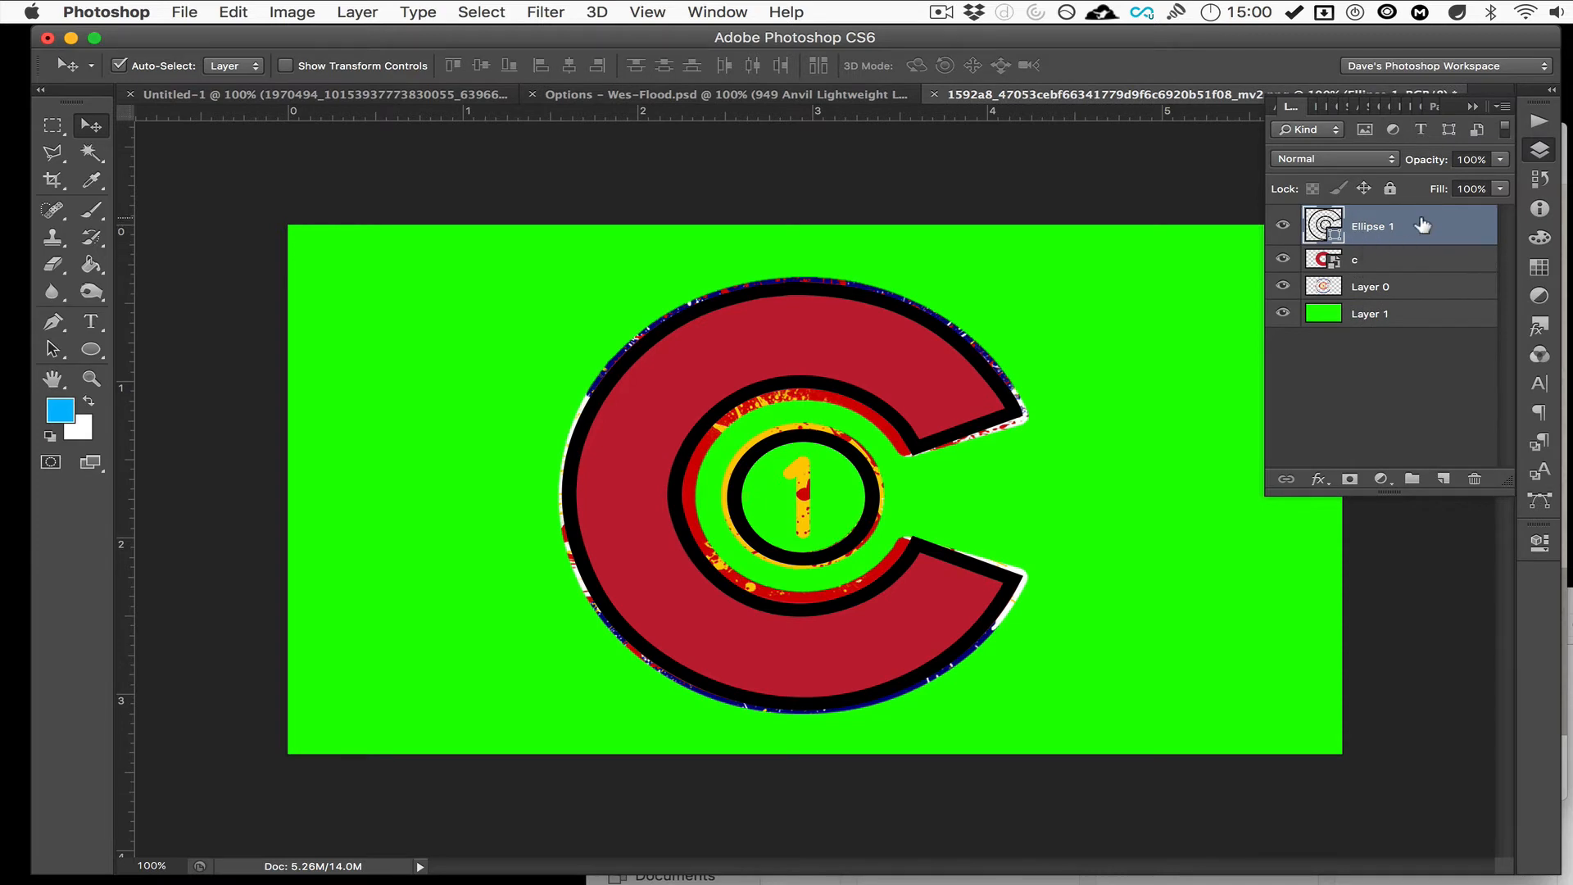
# Undo the layer merge, the reordering and the separate circle, back to the C outline alone.
pyautogui.press('super+z')
pyautogui.press('super+alt+z')
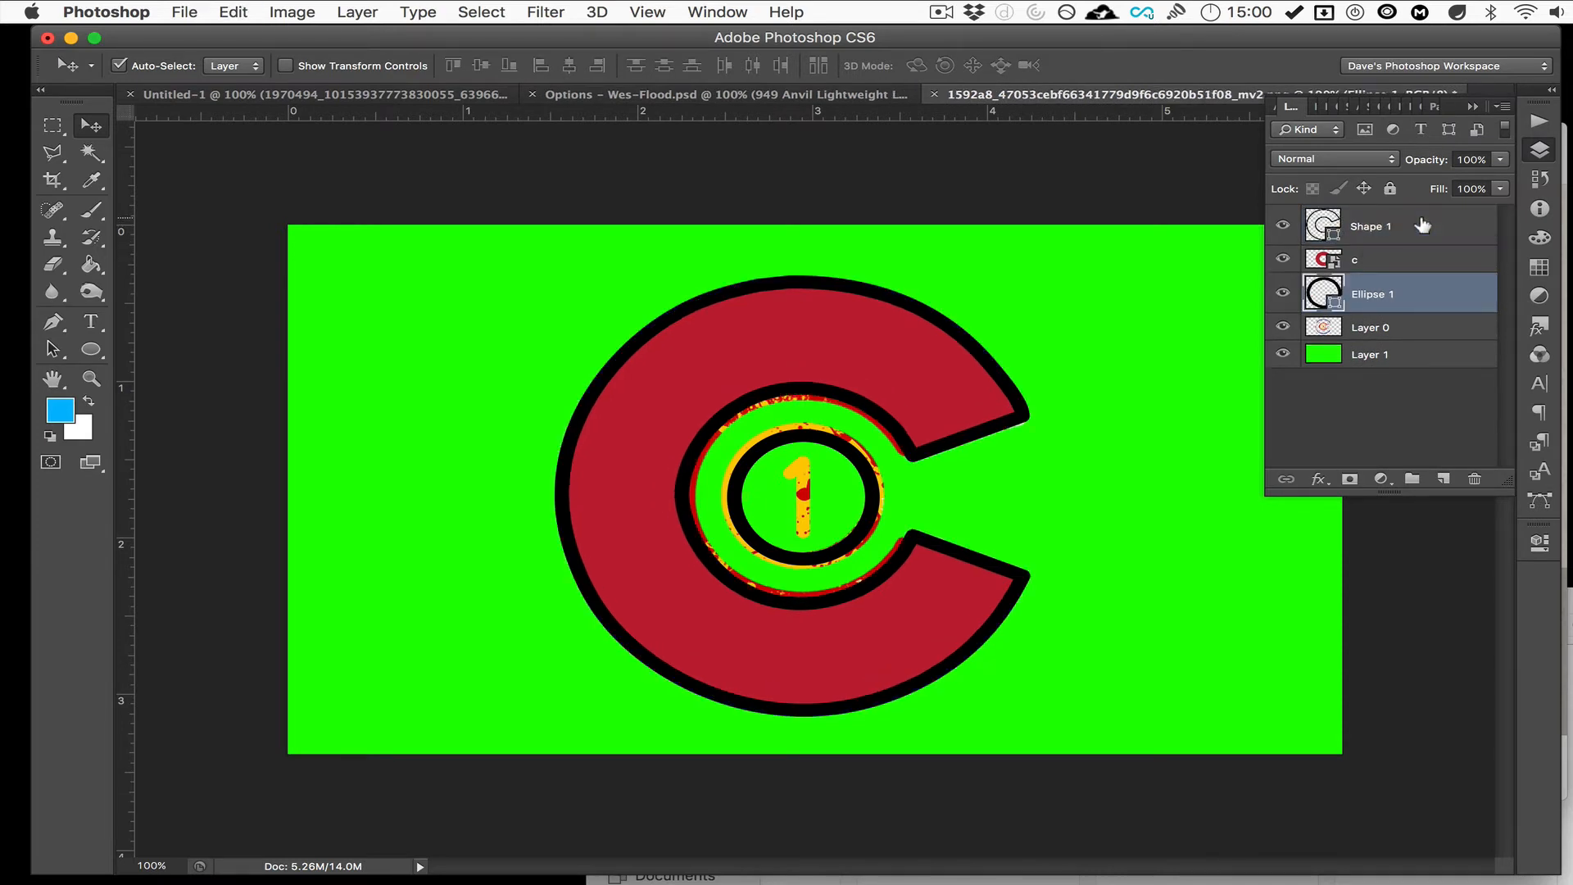
pyautogui.press('super+alt+z')
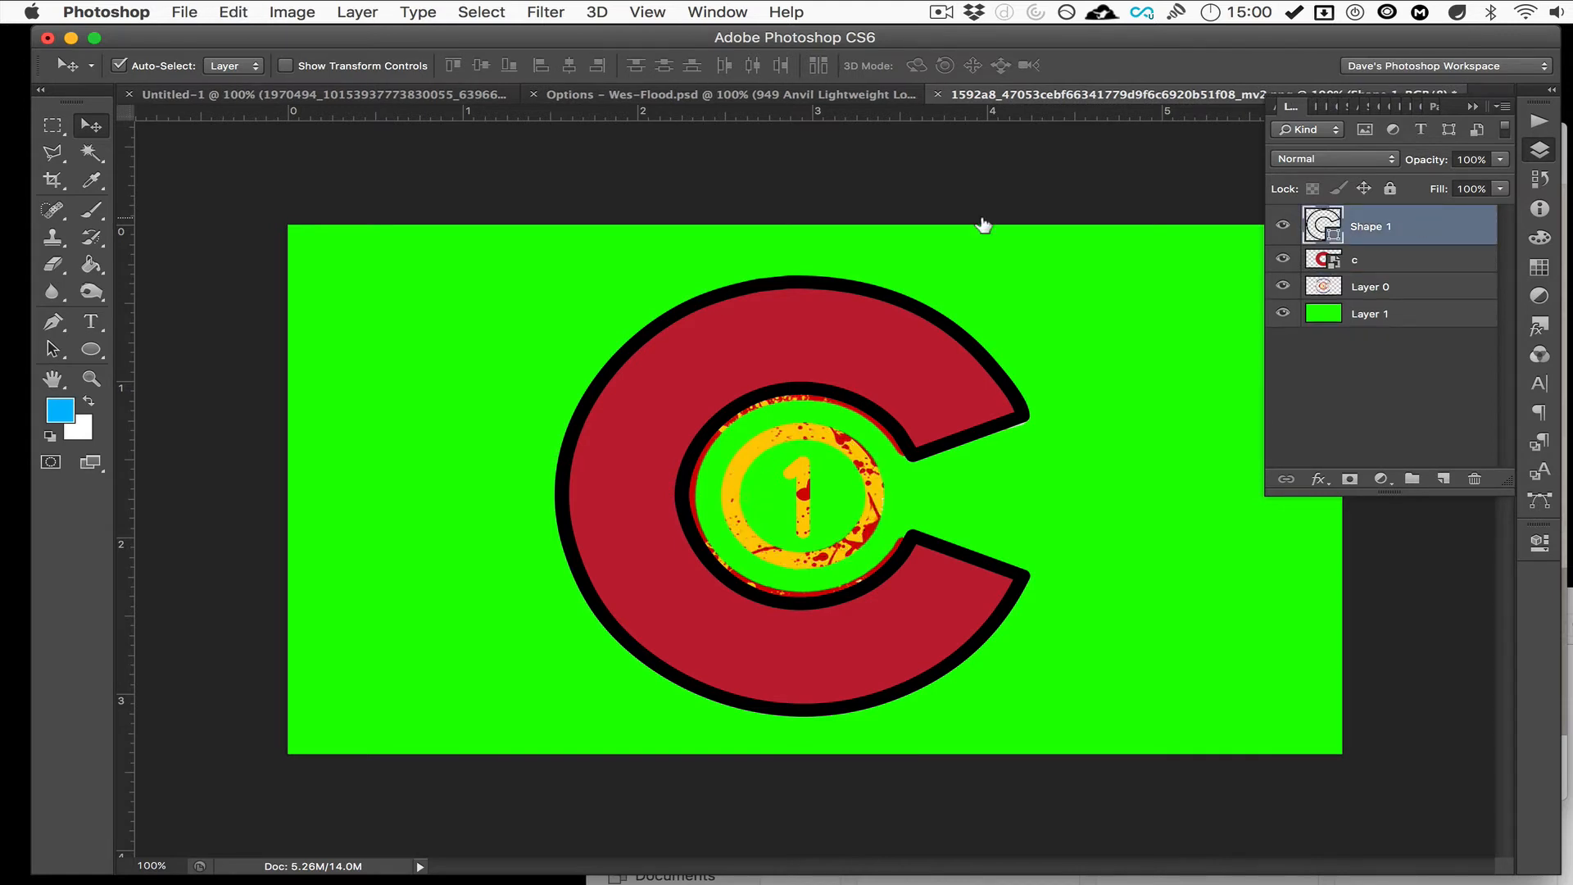
# Add an outlined circle to the Shape 1 layer over the logo's yellow ring with the Ellipse tool.
pyautogui.click(91, 350)
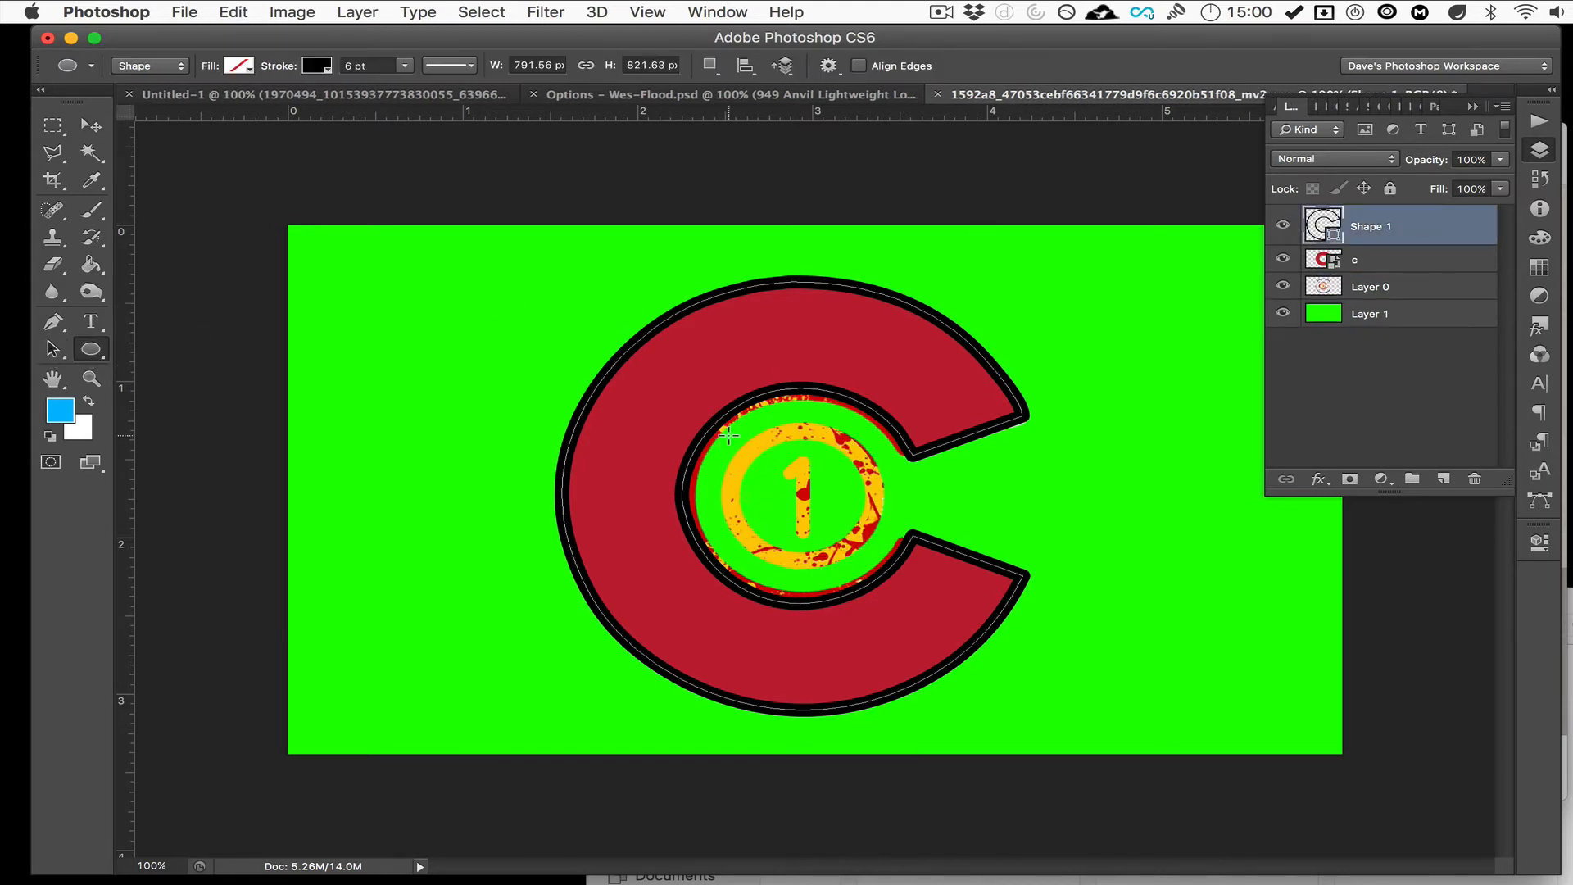
pyautogui.moveTo(734, 432); pyautogui.dragTo(964, 564)
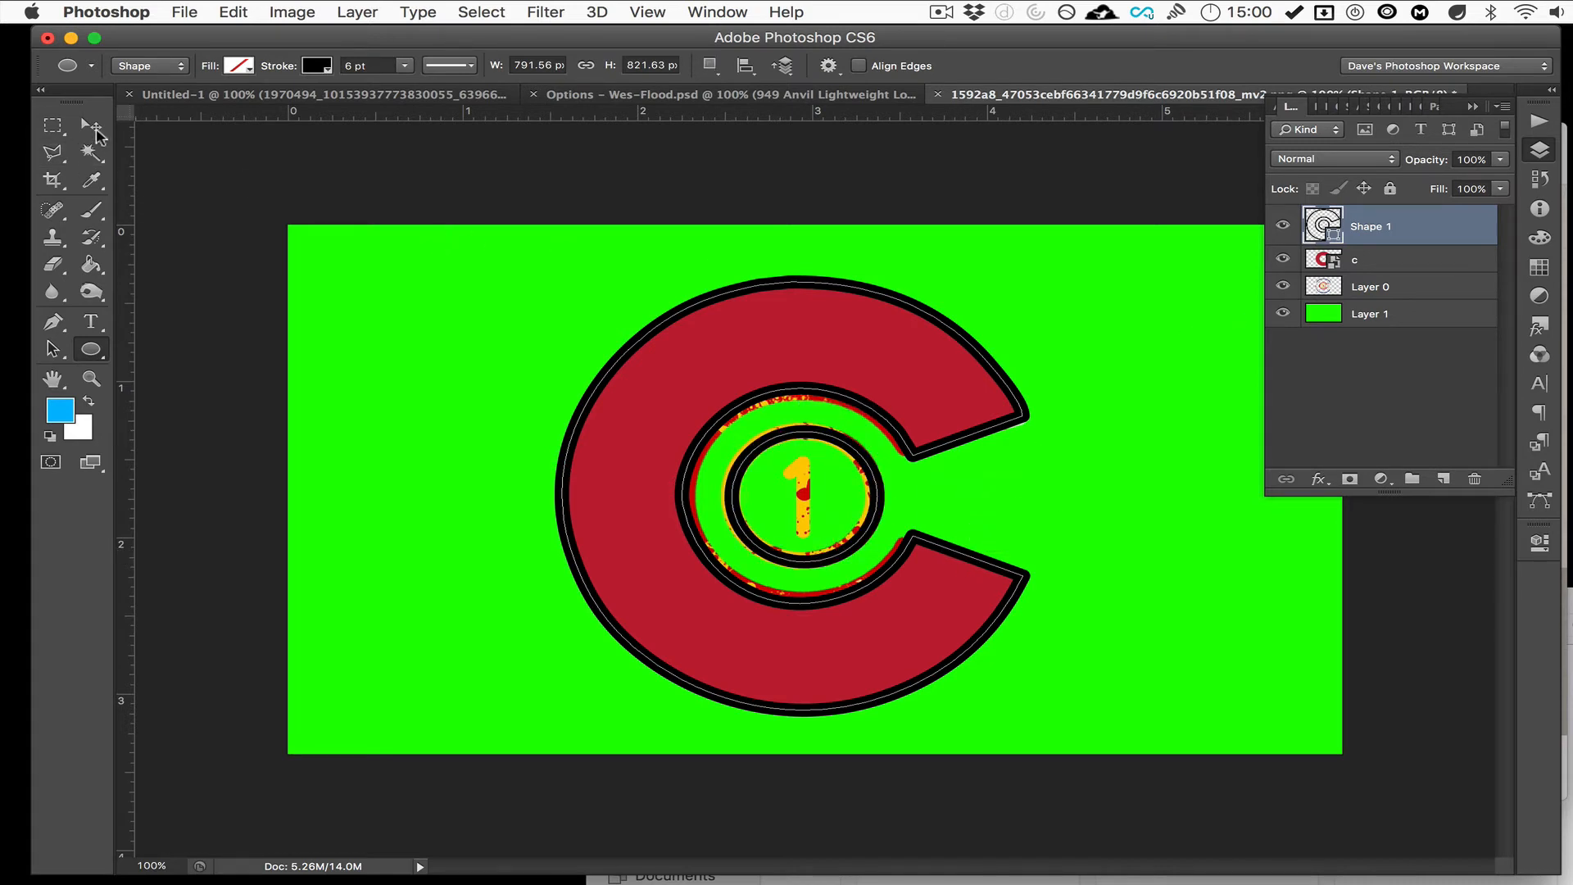
pyautogui.click(940, 12)
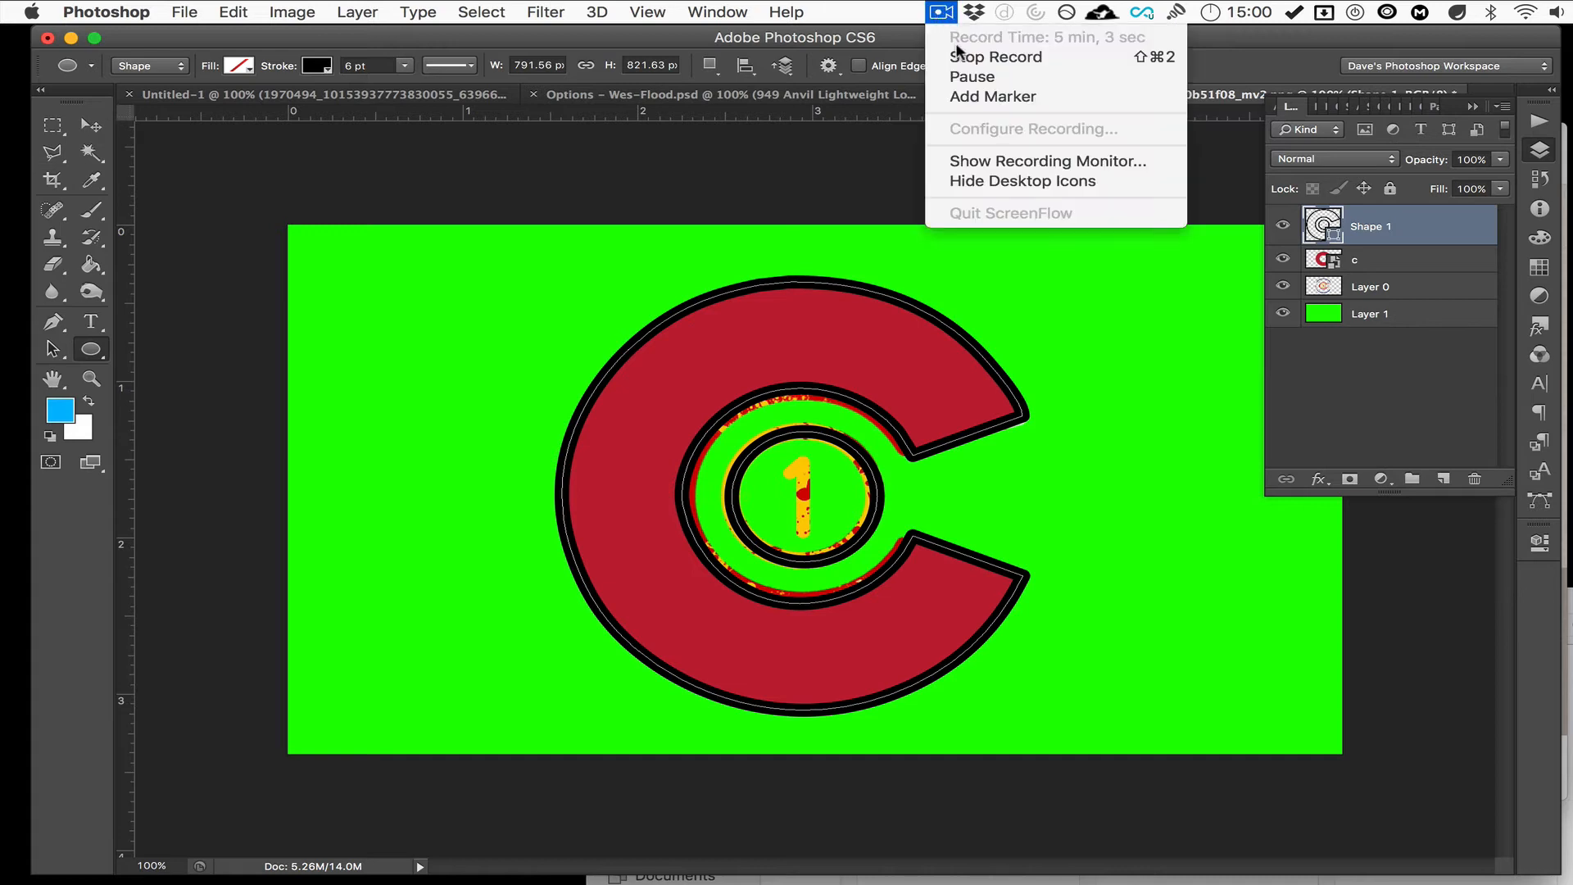
pyautogui.click(975, 78)
# Trace the numeral 1 with three Pen tool points in Shape mode, creating a separate stroked layer above Shape 1.
pyautogui.press('p')
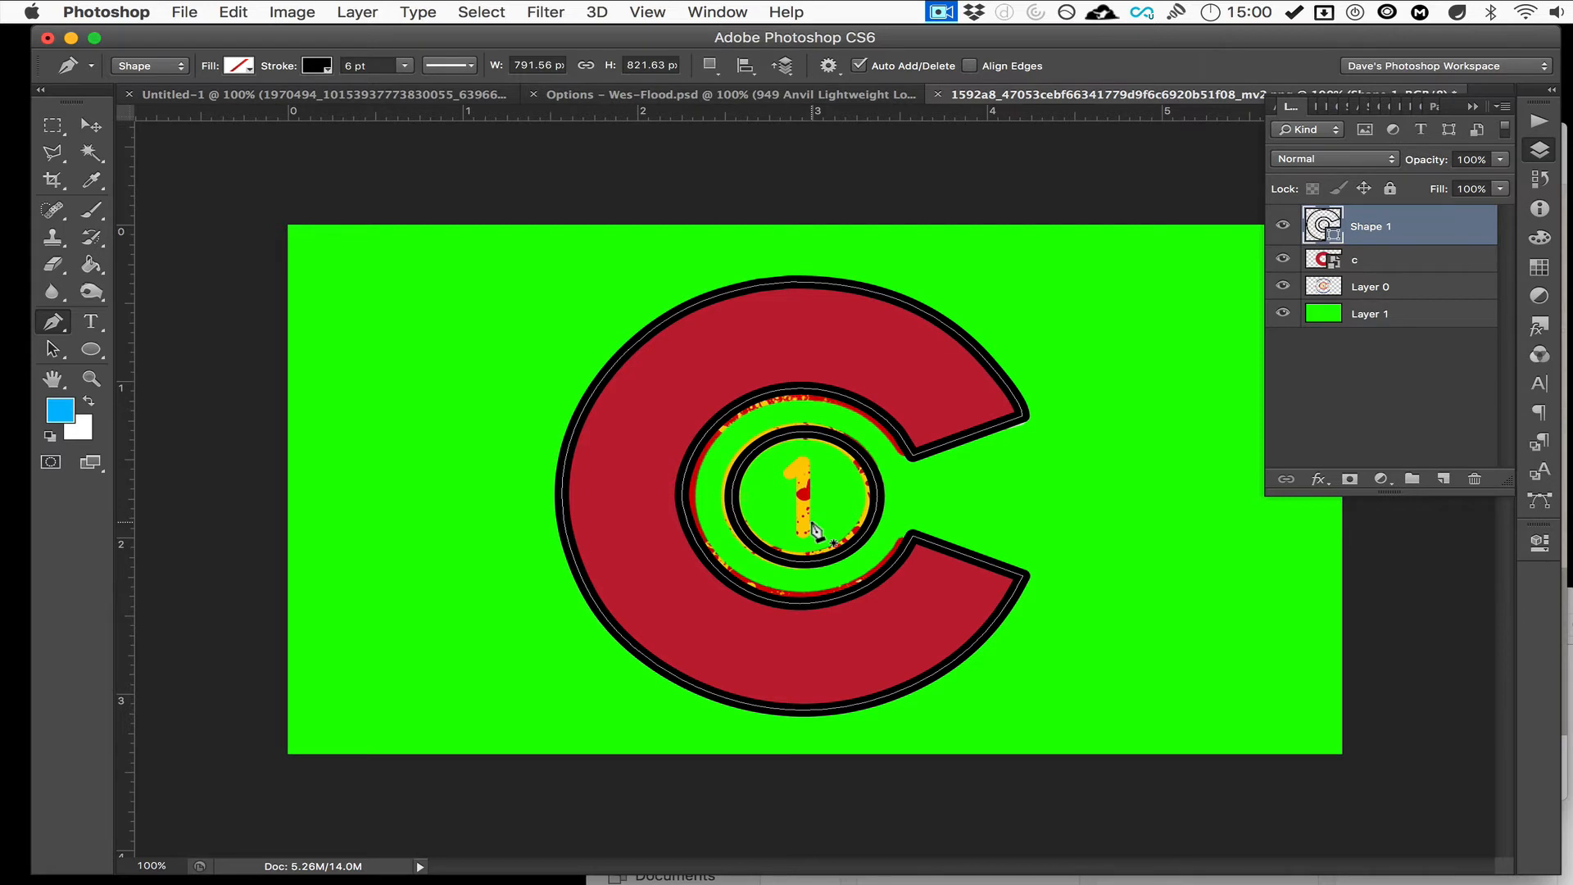
pyautogui.click(787, 474)
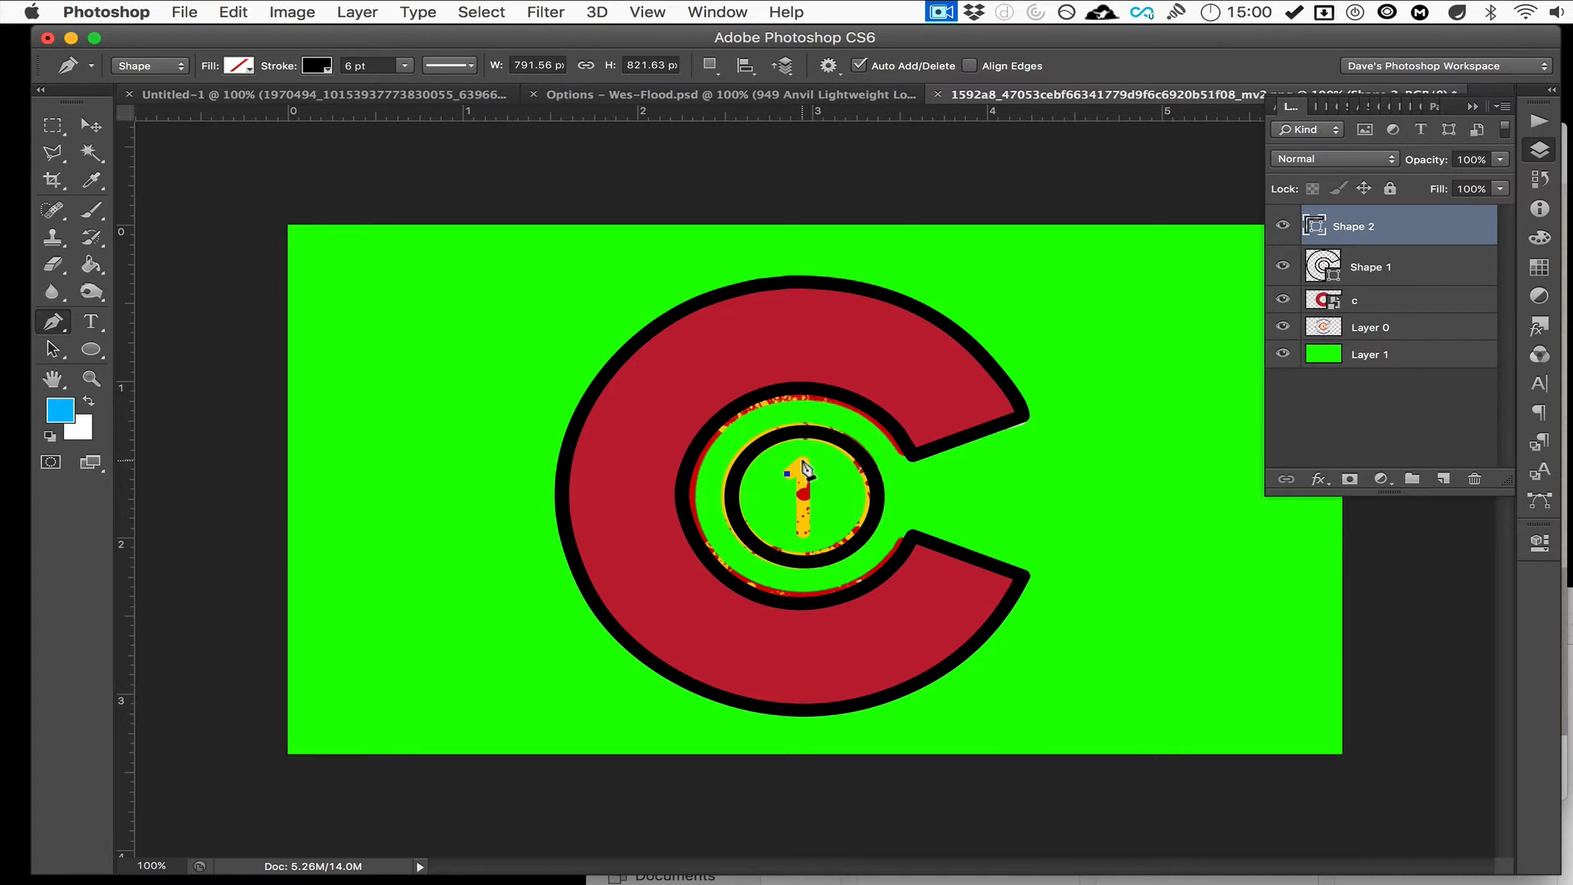
pyautogui.click(801, 462)
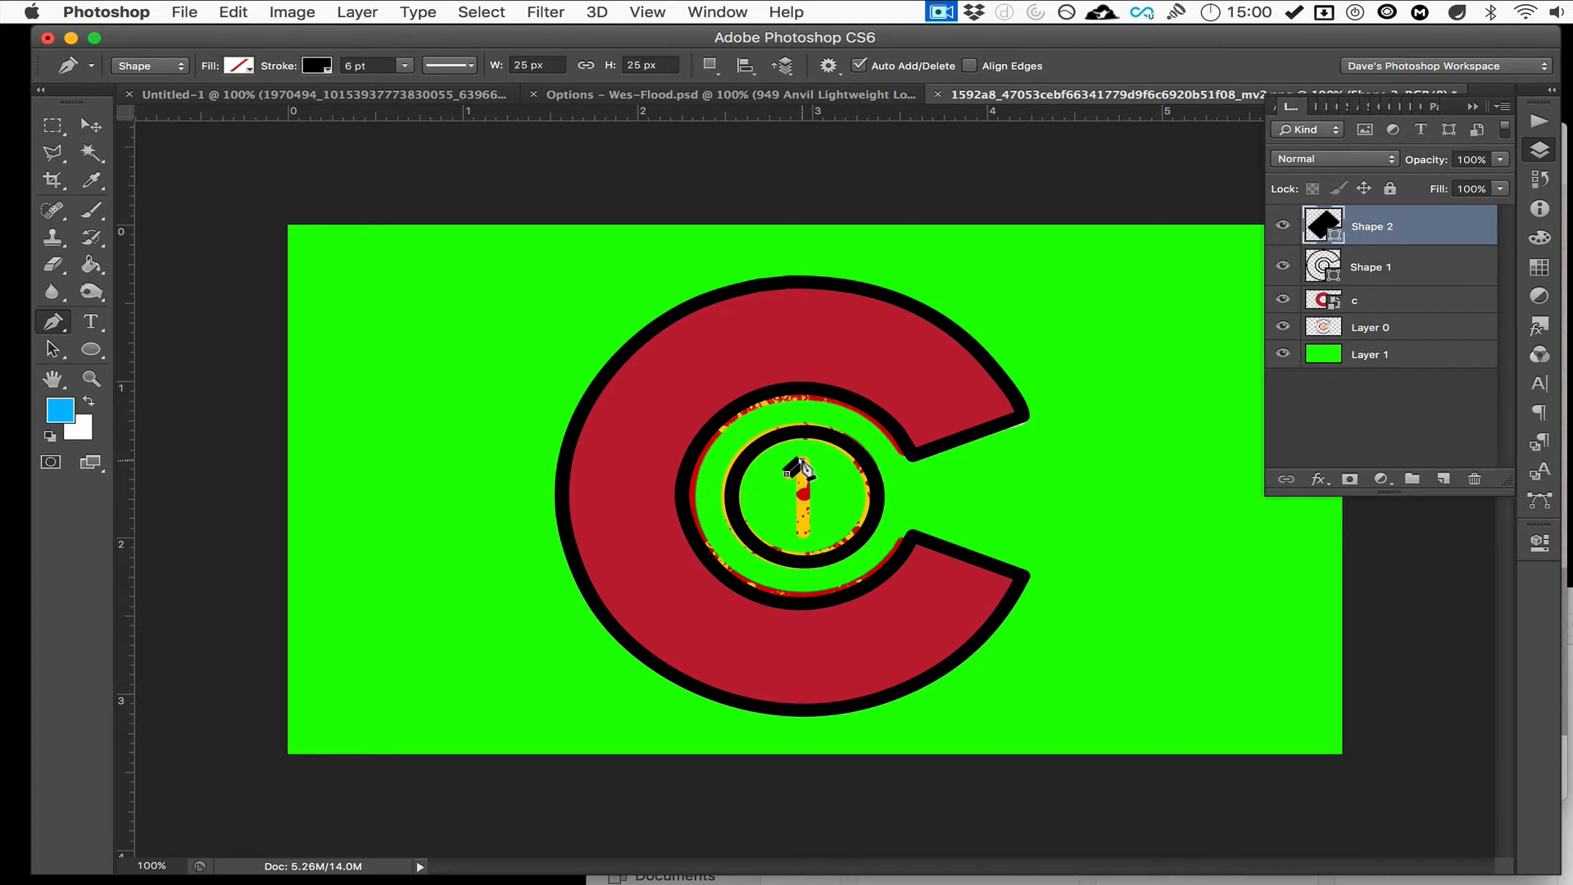
pyautogui.click(803, 536)
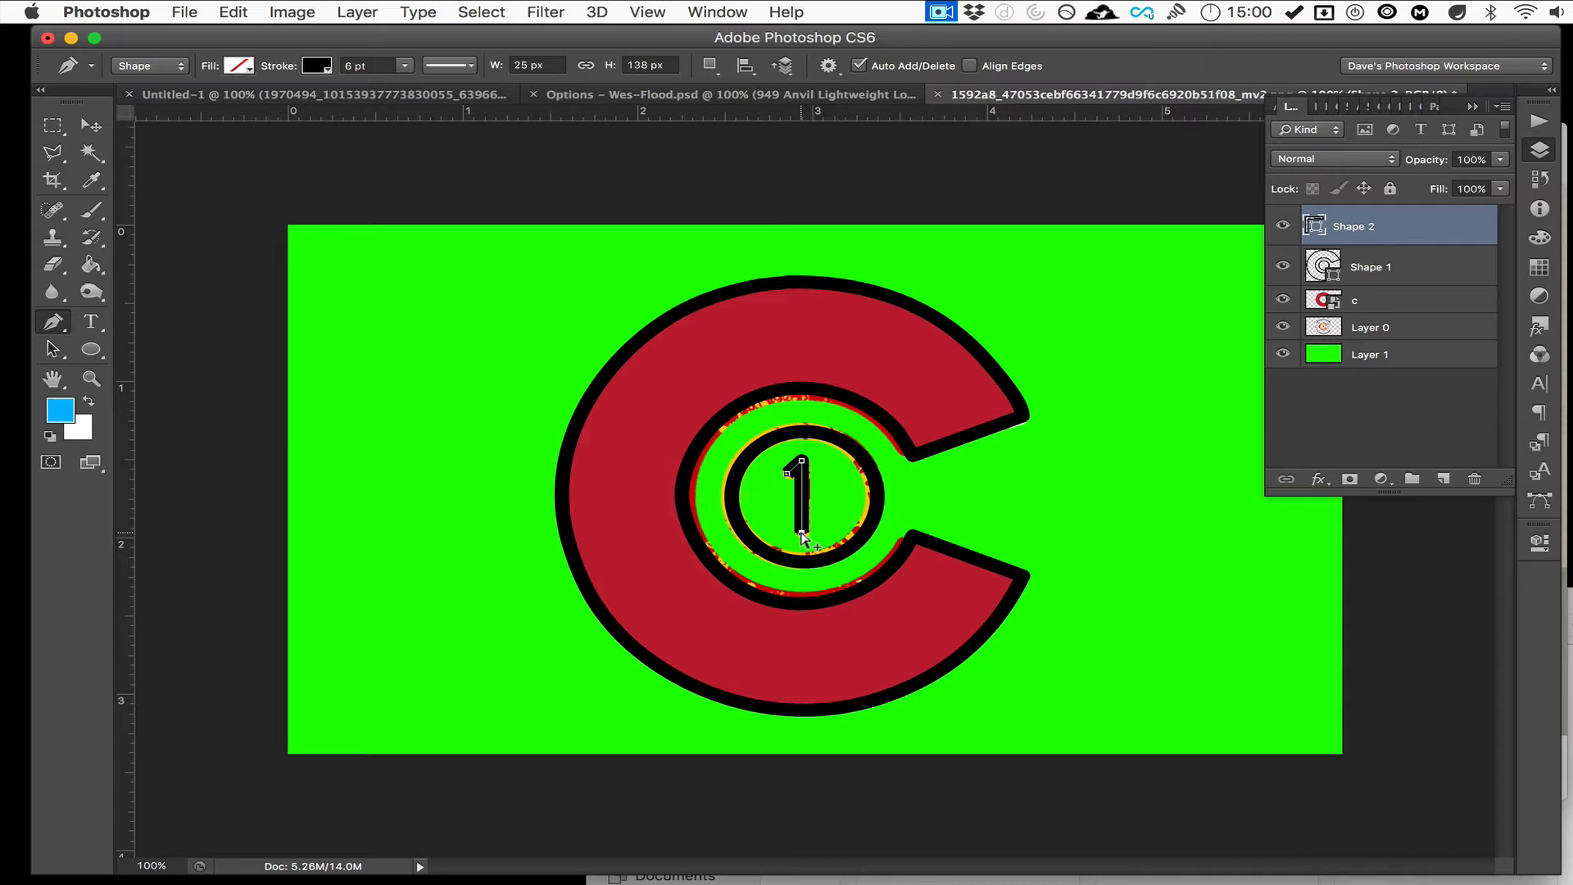
pyautogui.click(942, 13)
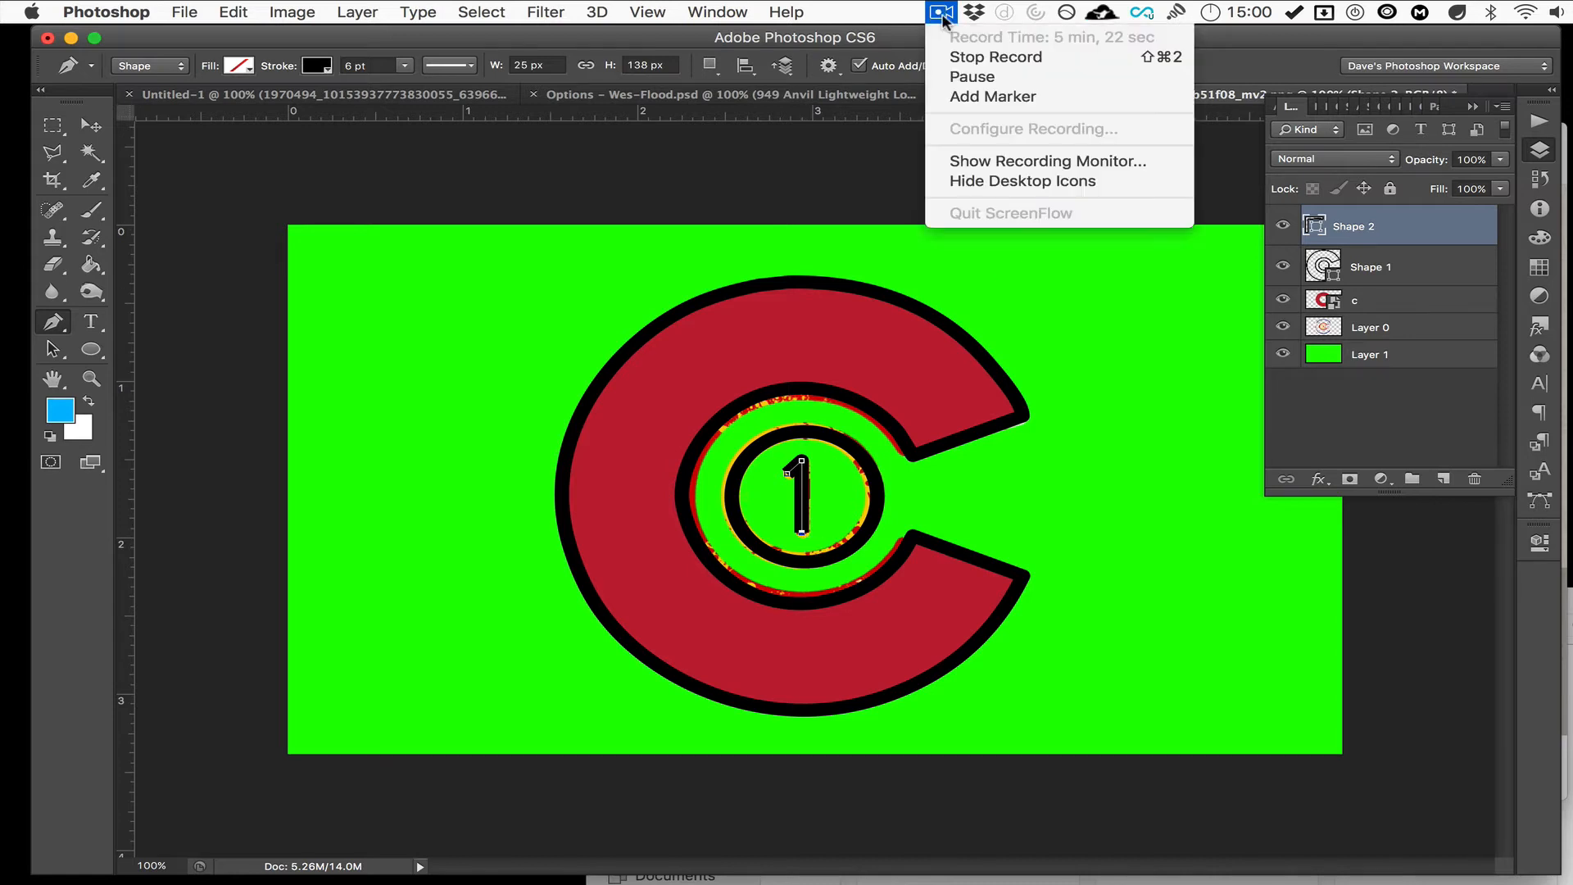
pyautogui.click(972, 76)
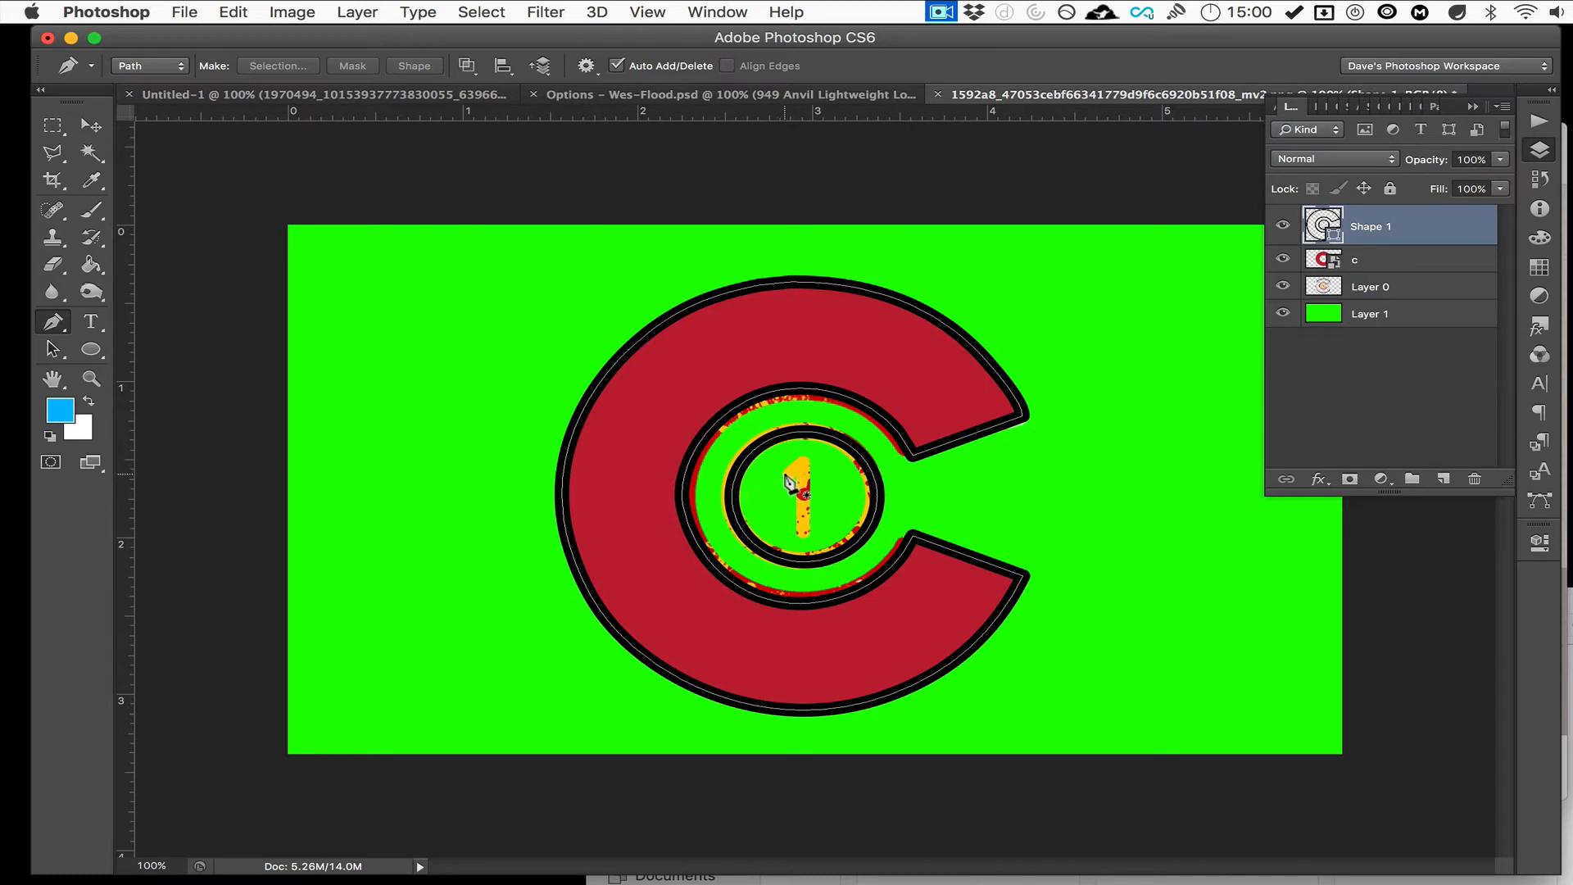
# Trace the numeral 1 with three Pen tool points in Path mode while Shape 1 is selected.
pyautogui.click(94, 349)
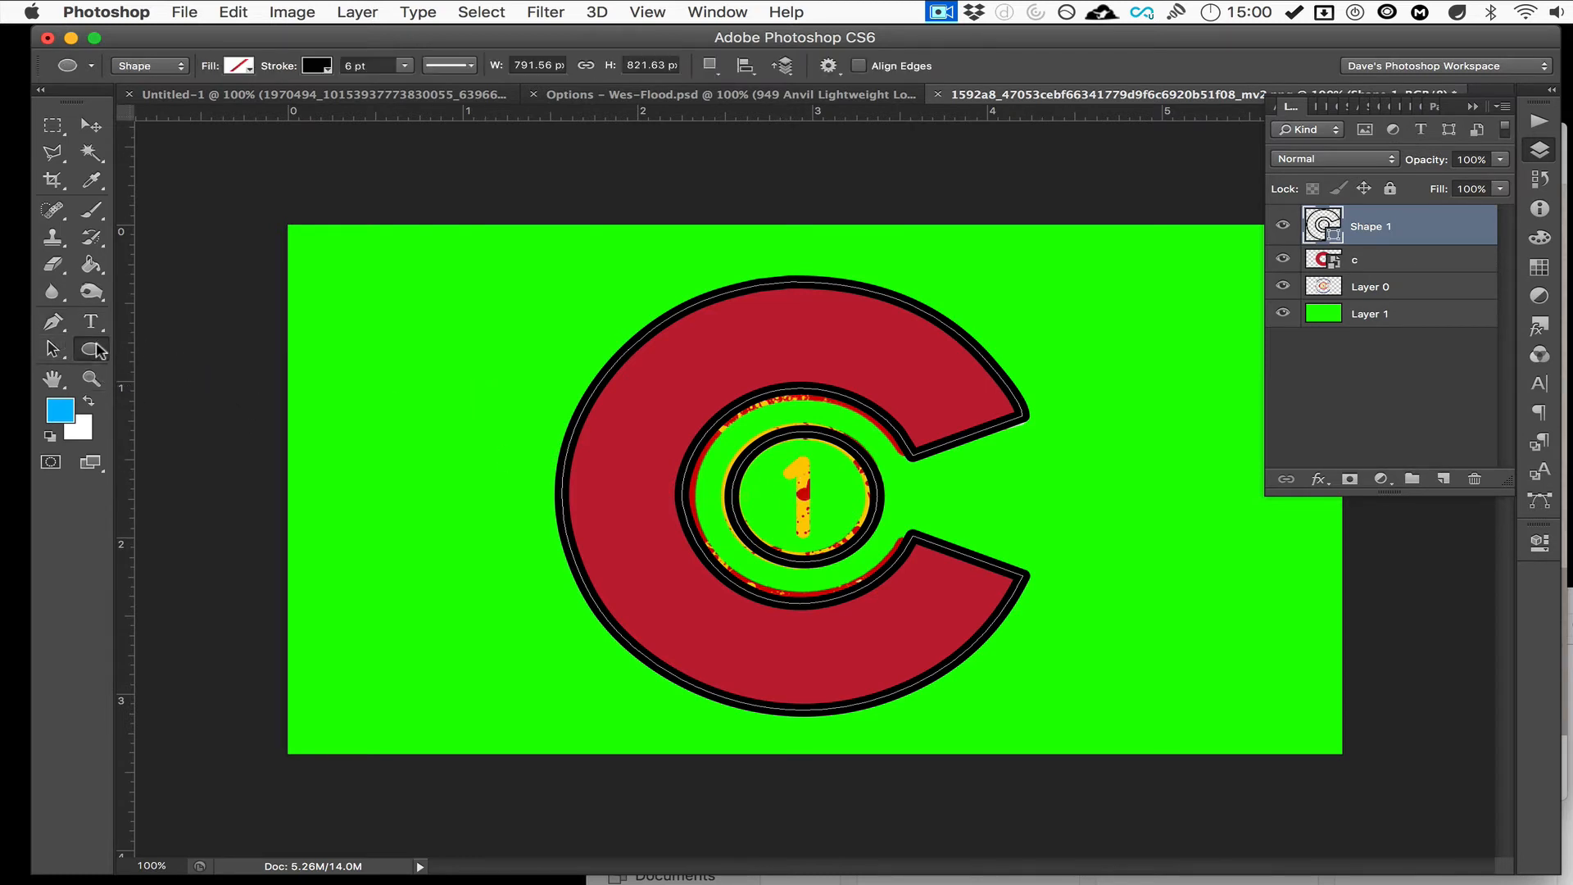
pyautogui.click(53, 322)
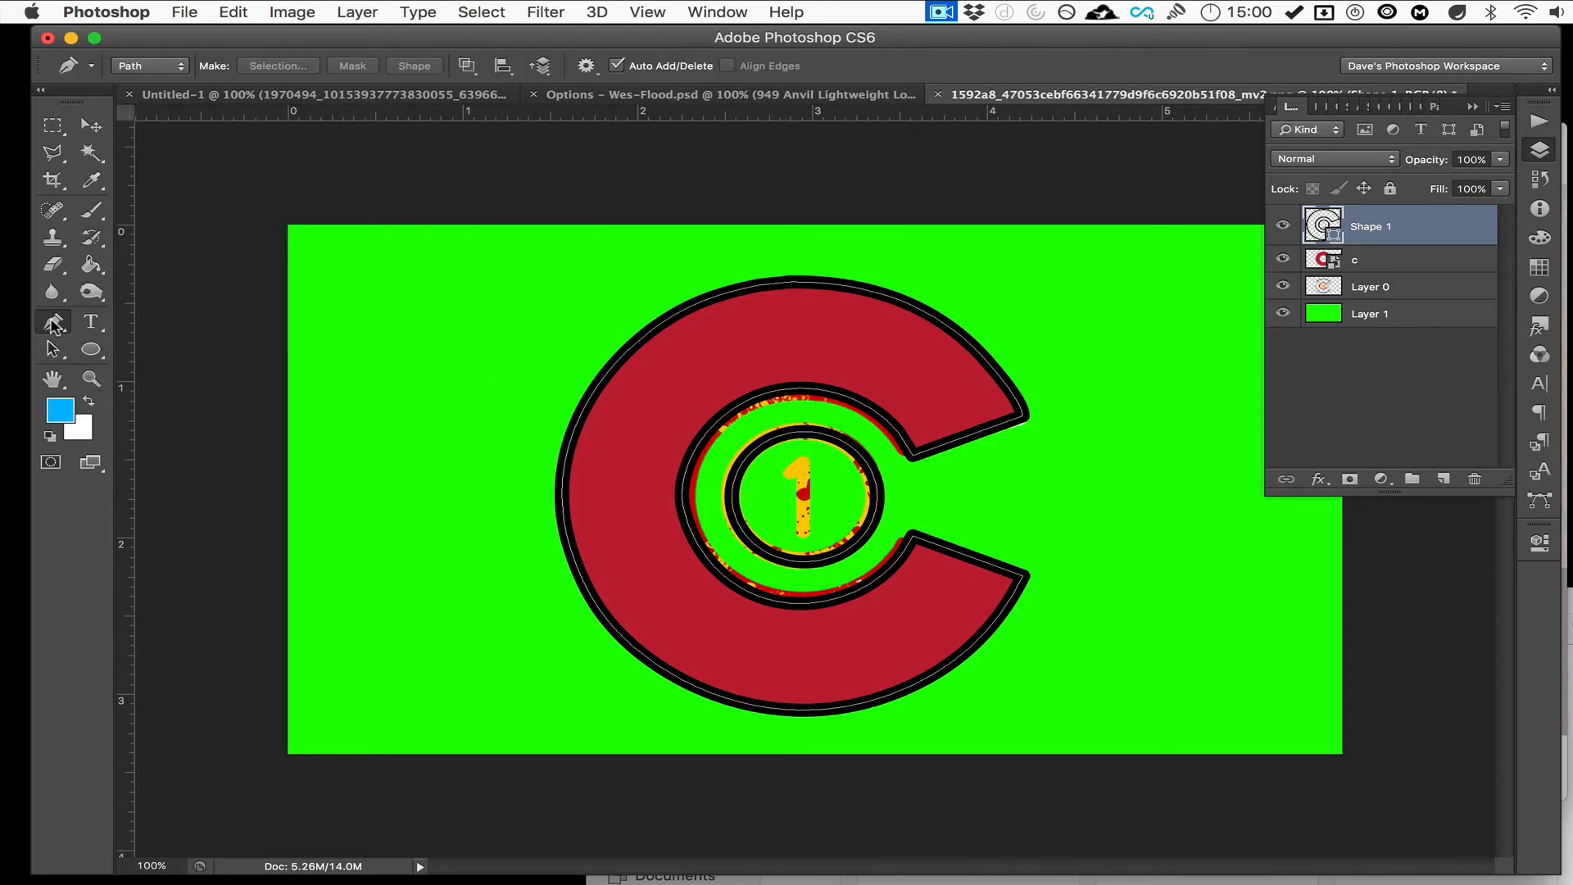
pyautogui.click(785, 474)
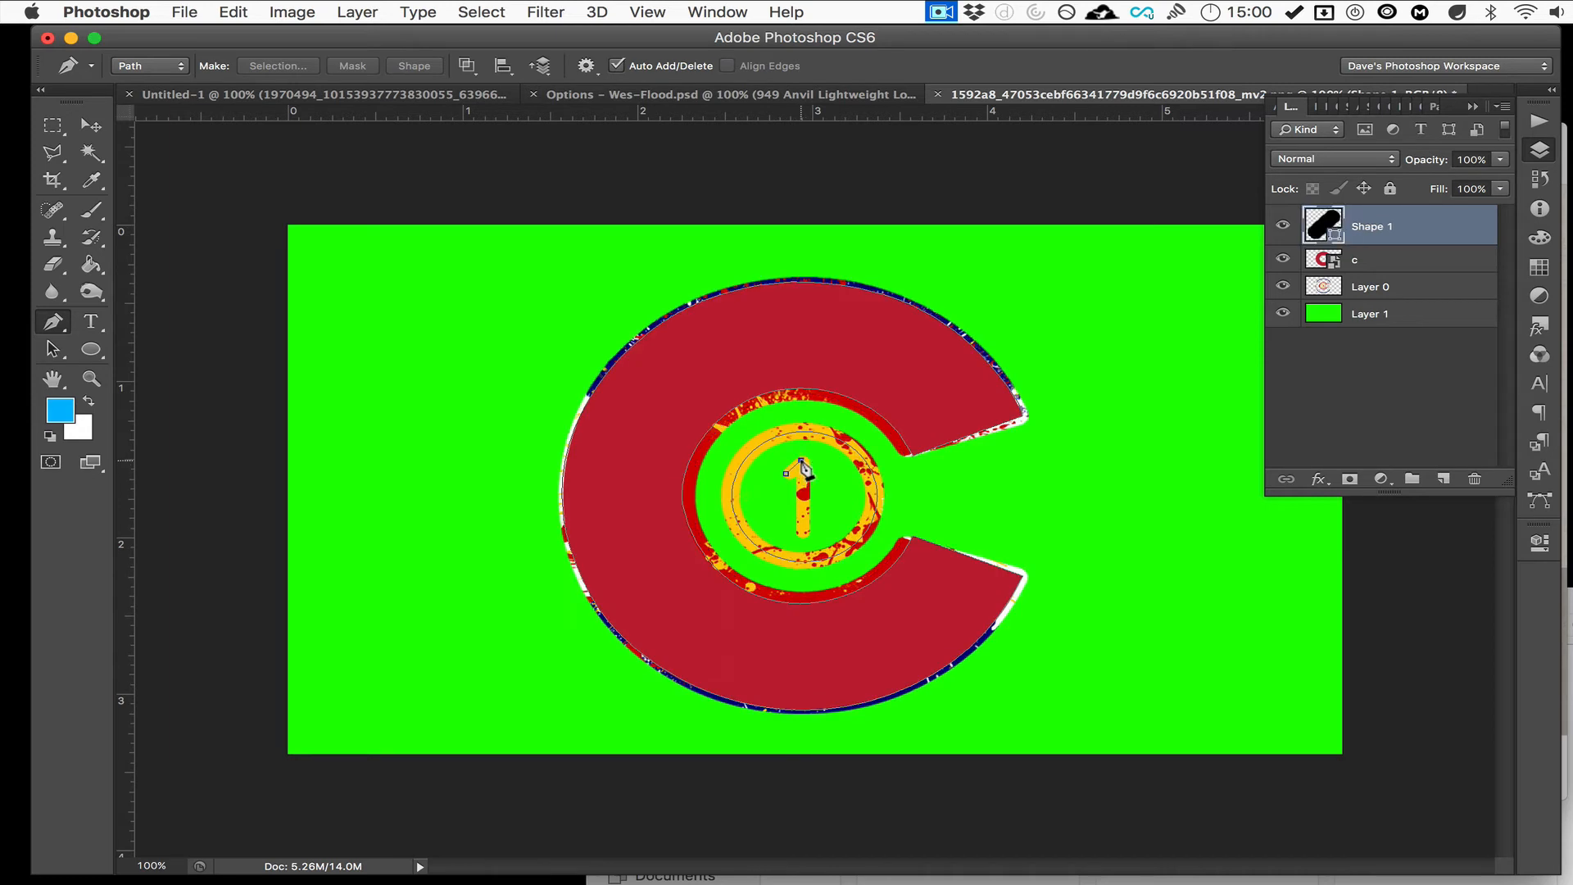
pyautogui.click(802, 461)
pyautogui.click(800, 533)
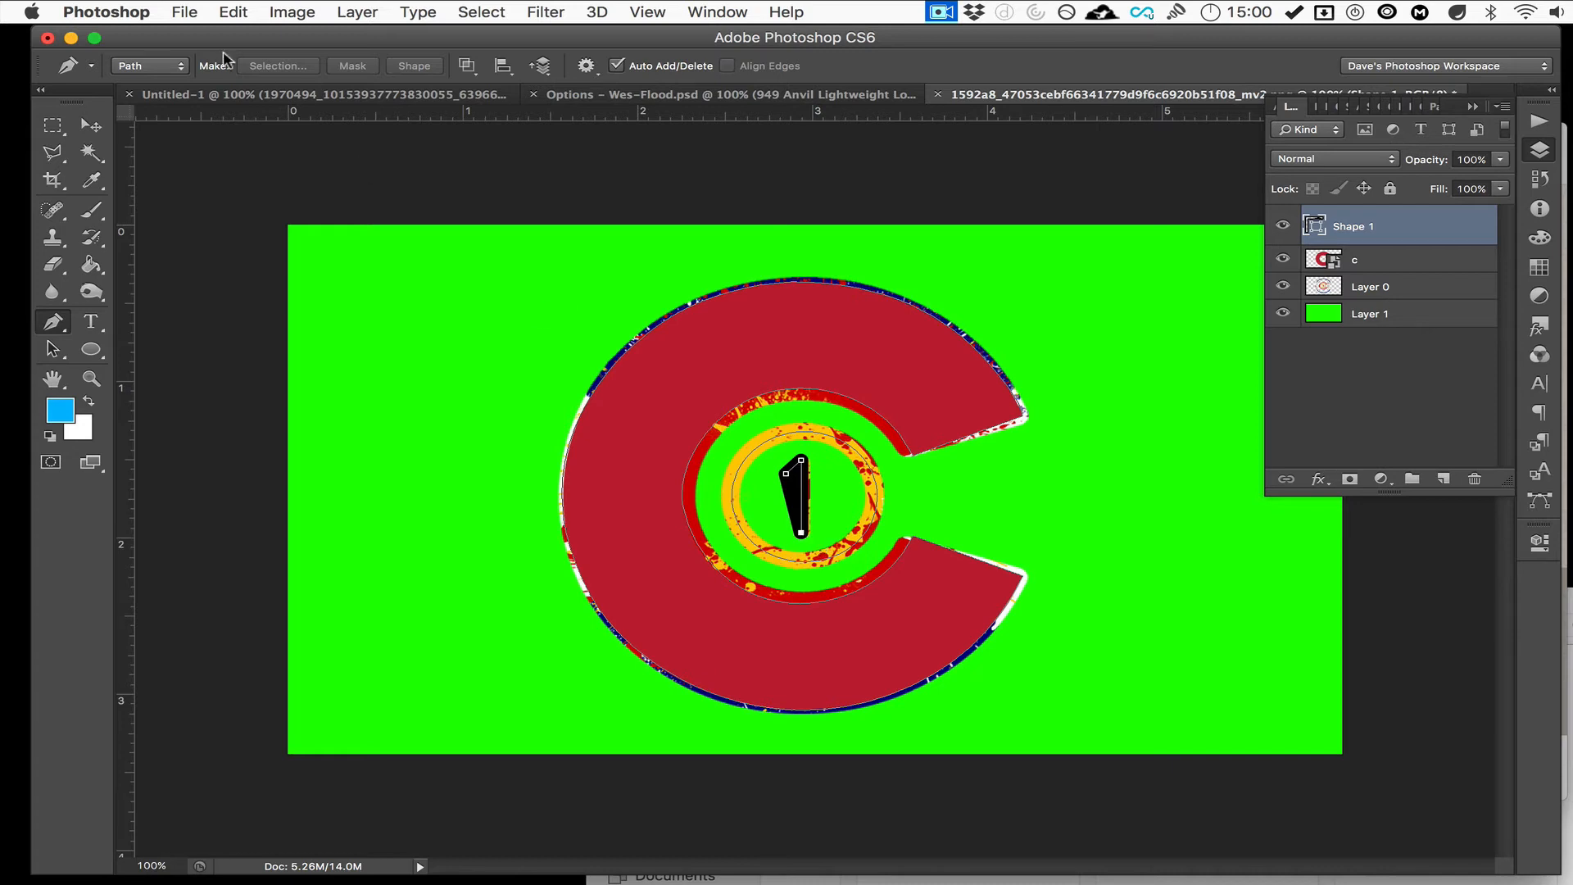
# Switch the Pen tool to Shape mode and undo the numeral points traced on Shape 1.
pyautogui.click(140, 66)
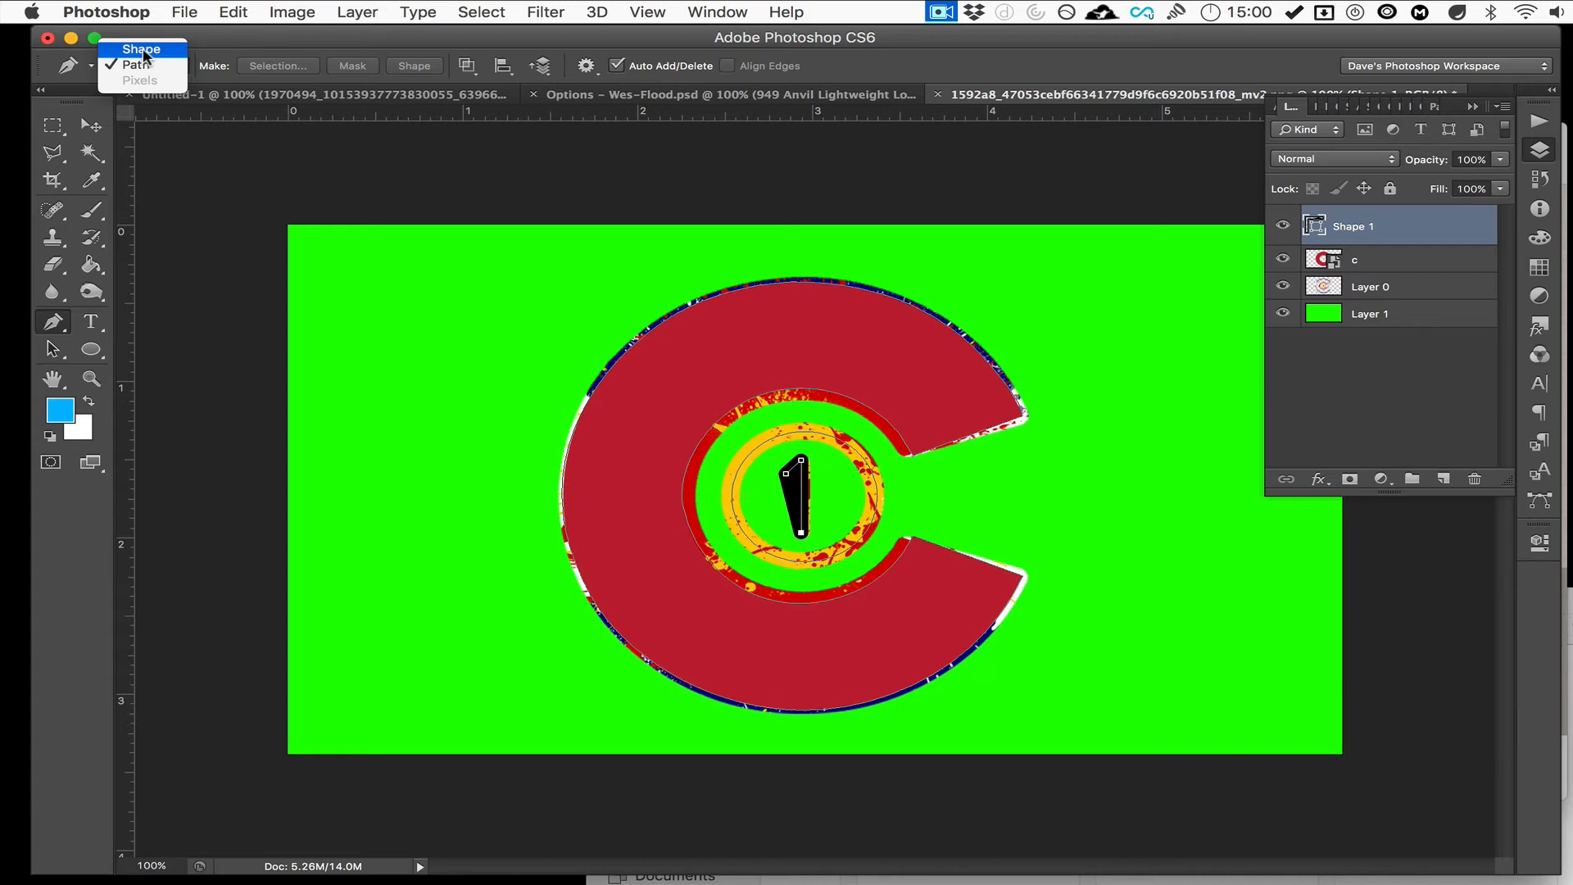
pyautogui.click(142, 51)
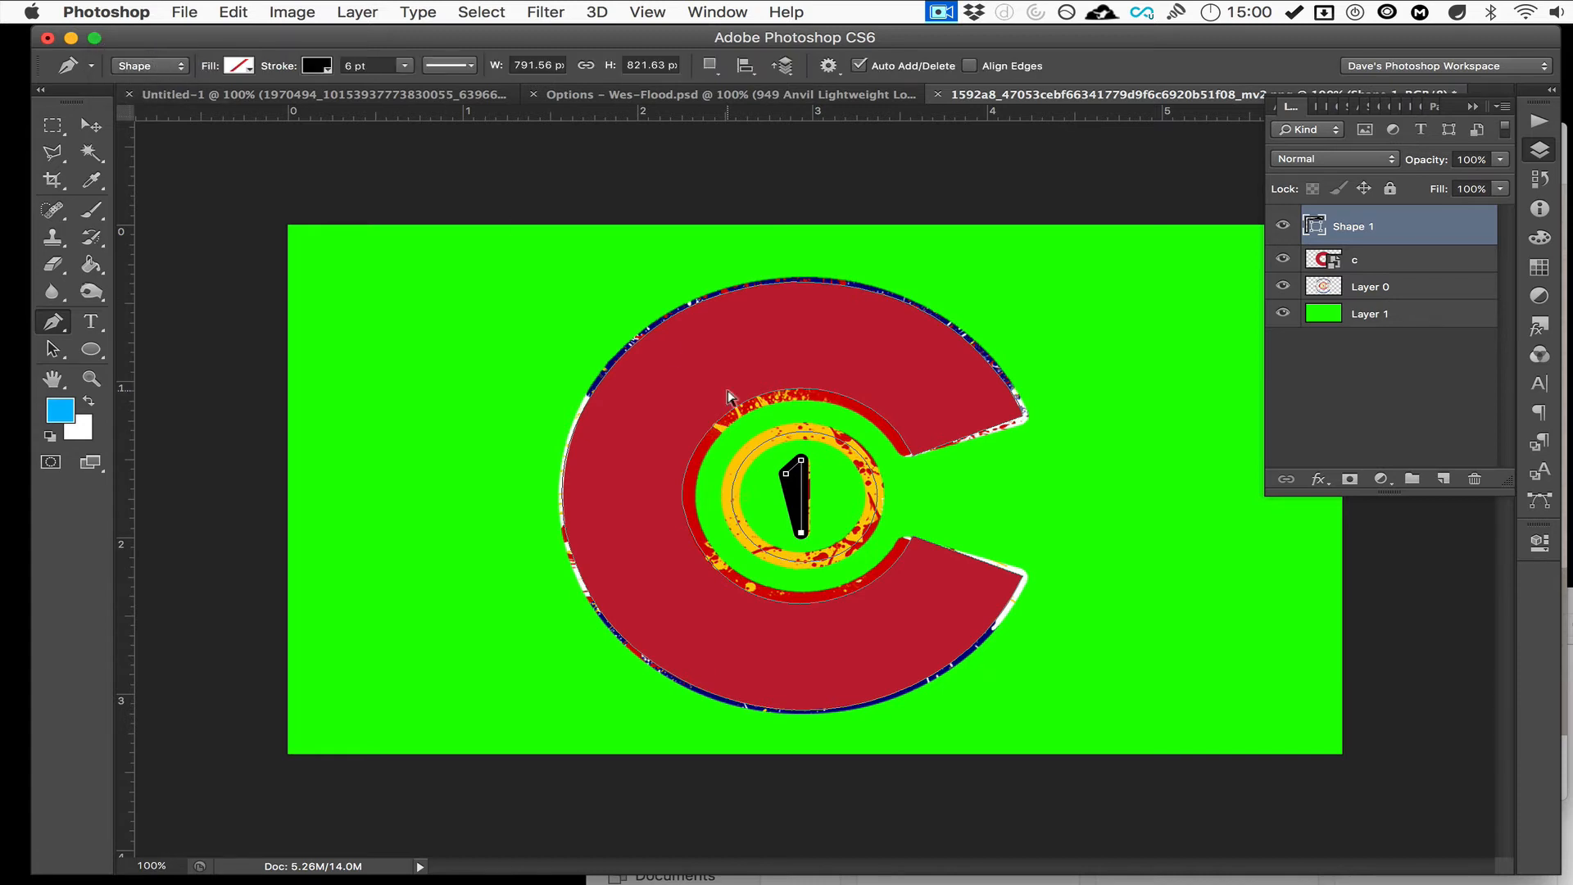
pyautogui.press('super+alt+z')
pyautogui.press('super+alt+z')
pyautogui.press('super+alt+z')
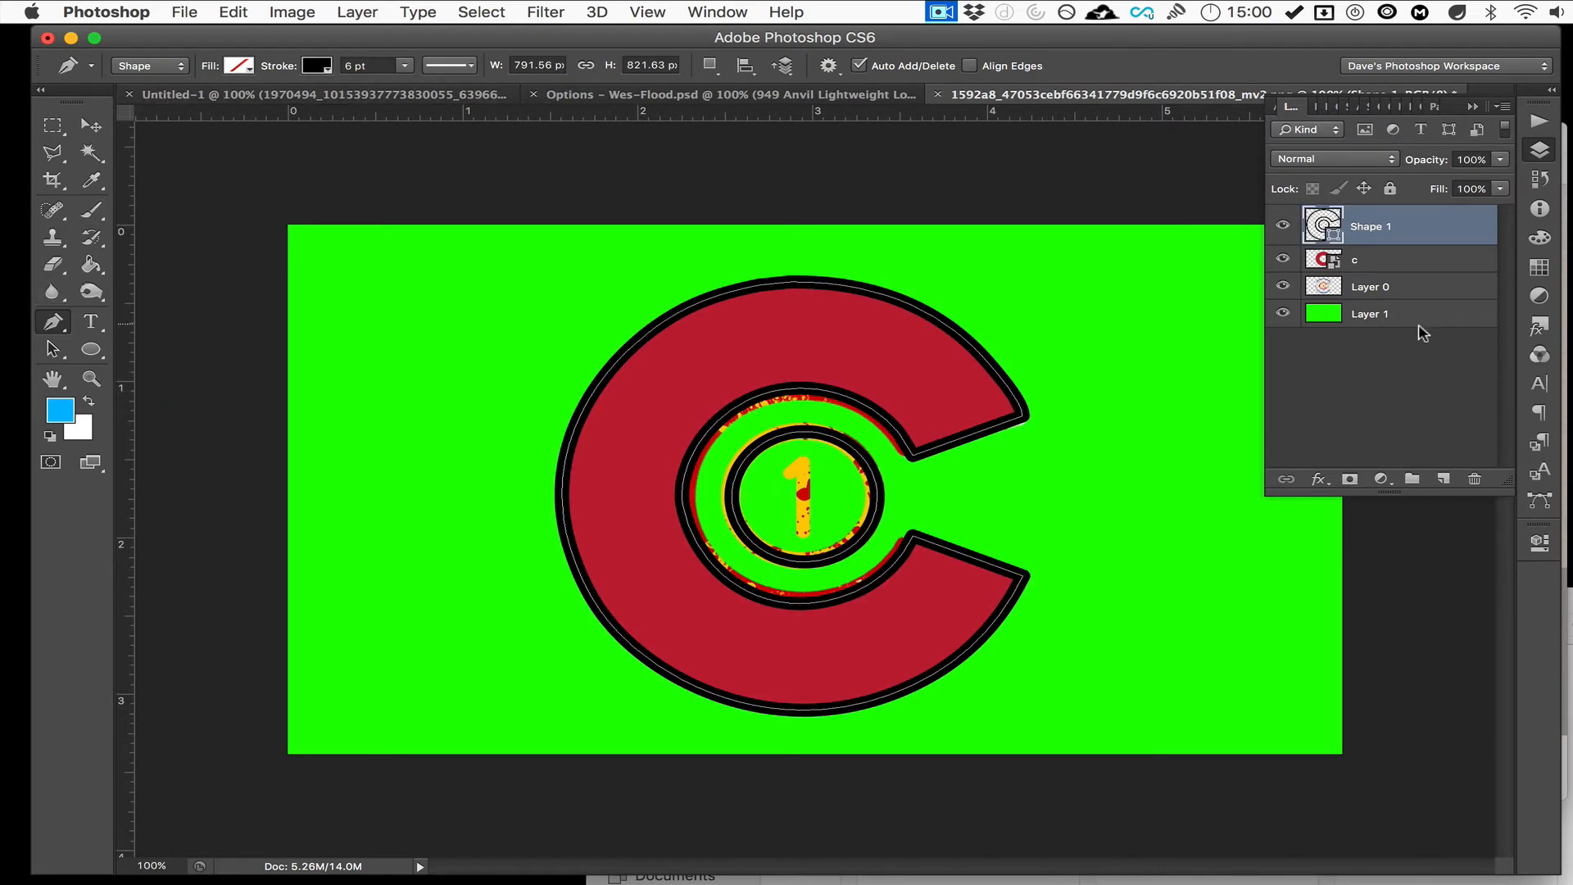
# Trace the numeral 1 as a new shape layer with the Pen tool in Shape mode, about 23 px wide and 138 px high.
pyautogui.click(174, 67)
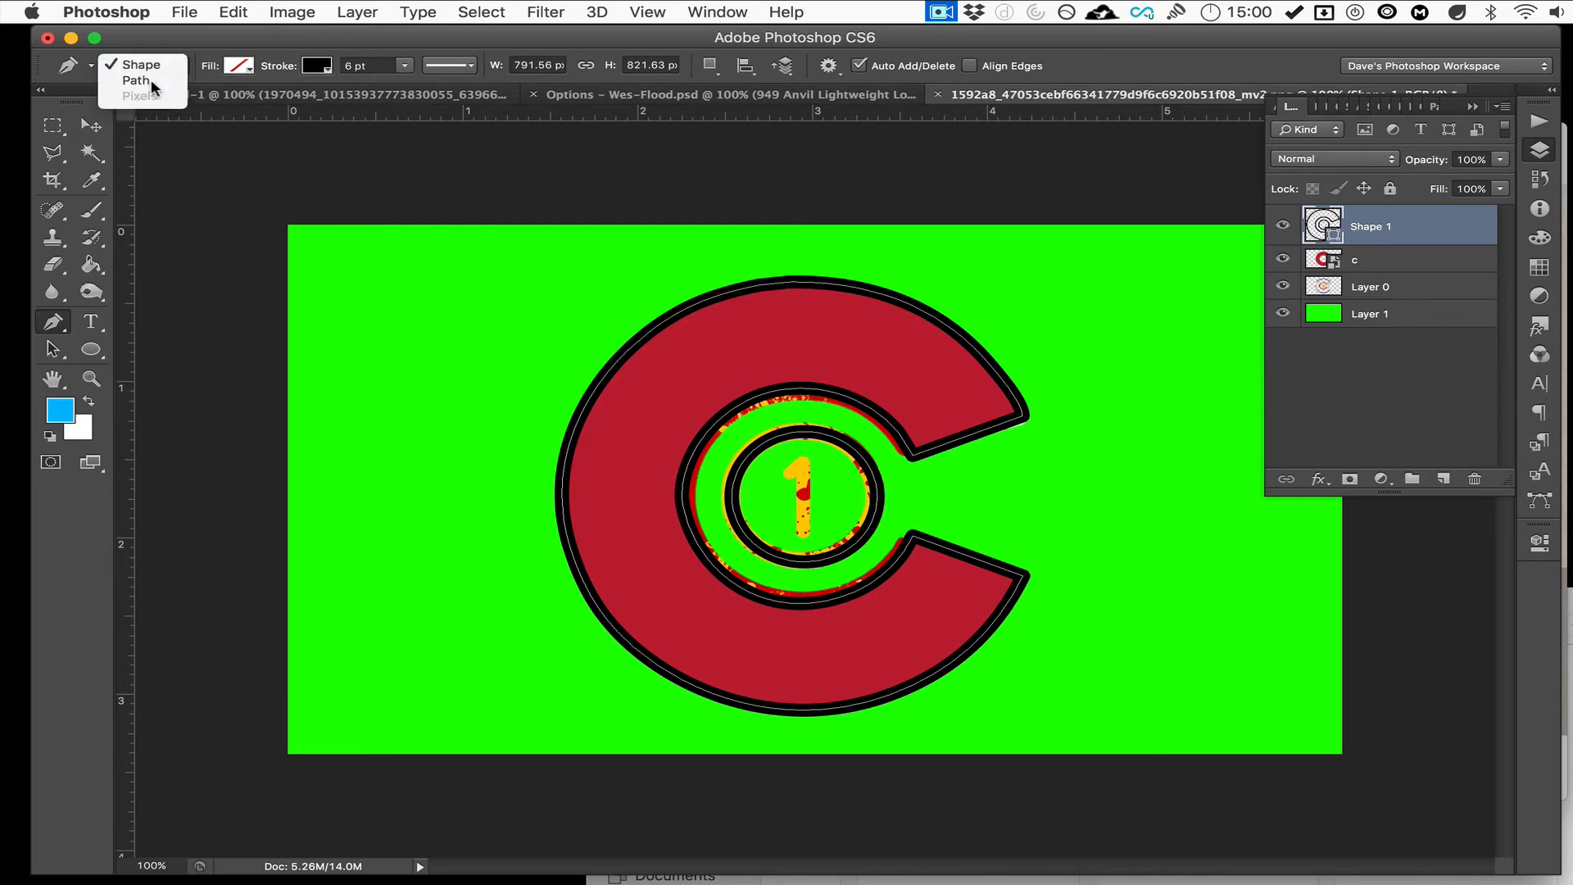
pyautogui.click(151, 79)
pyautogui.click(154, 64)
pyautogui.click(146, 47)
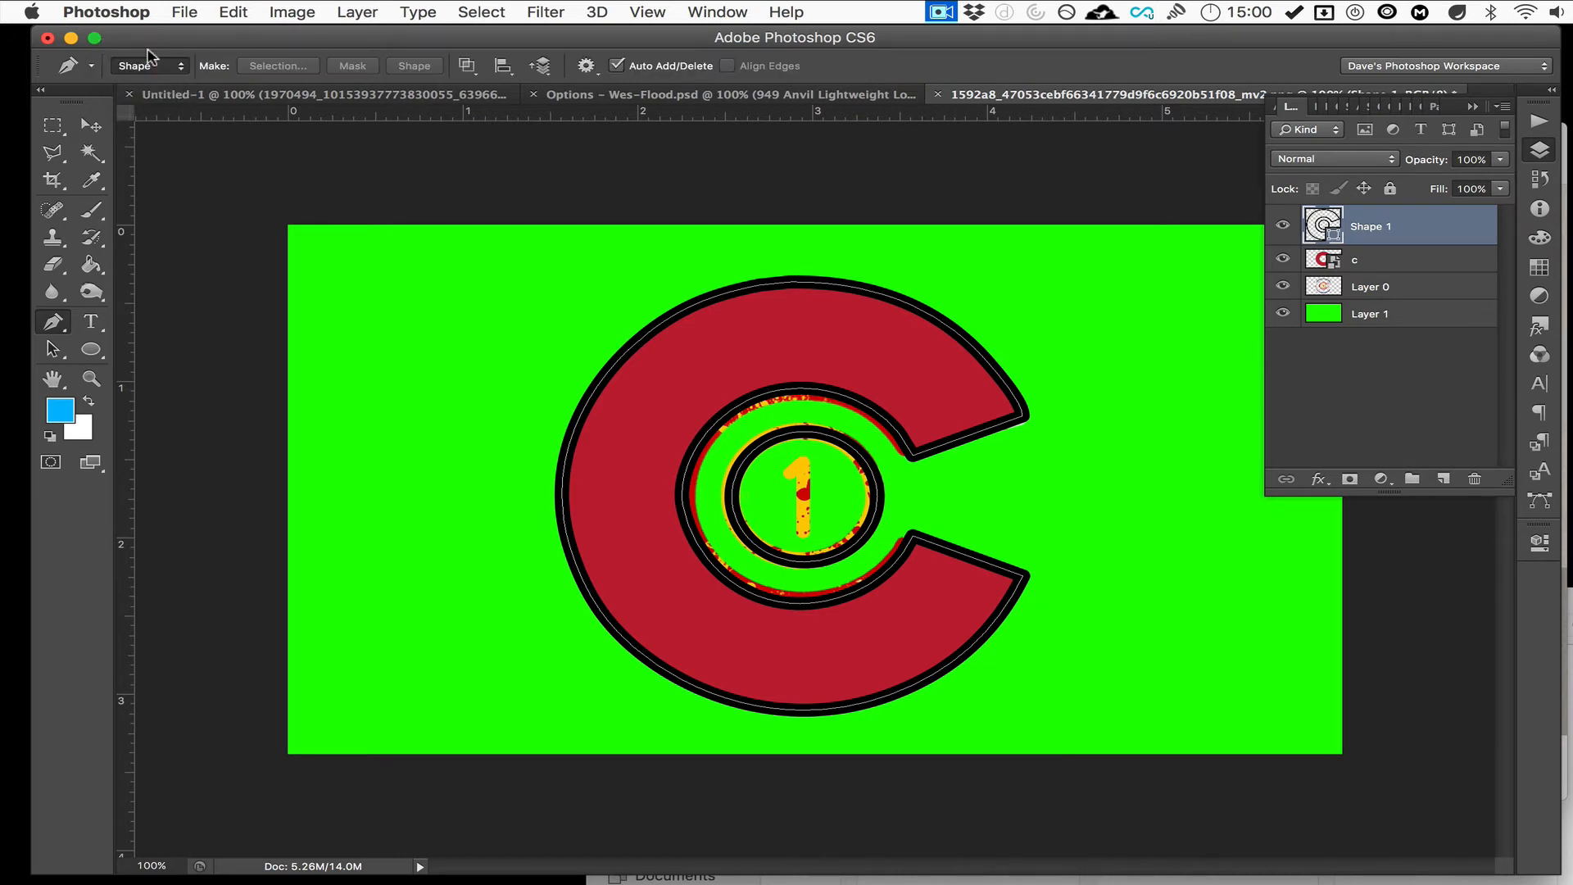
pyautogui.click(787, 475)
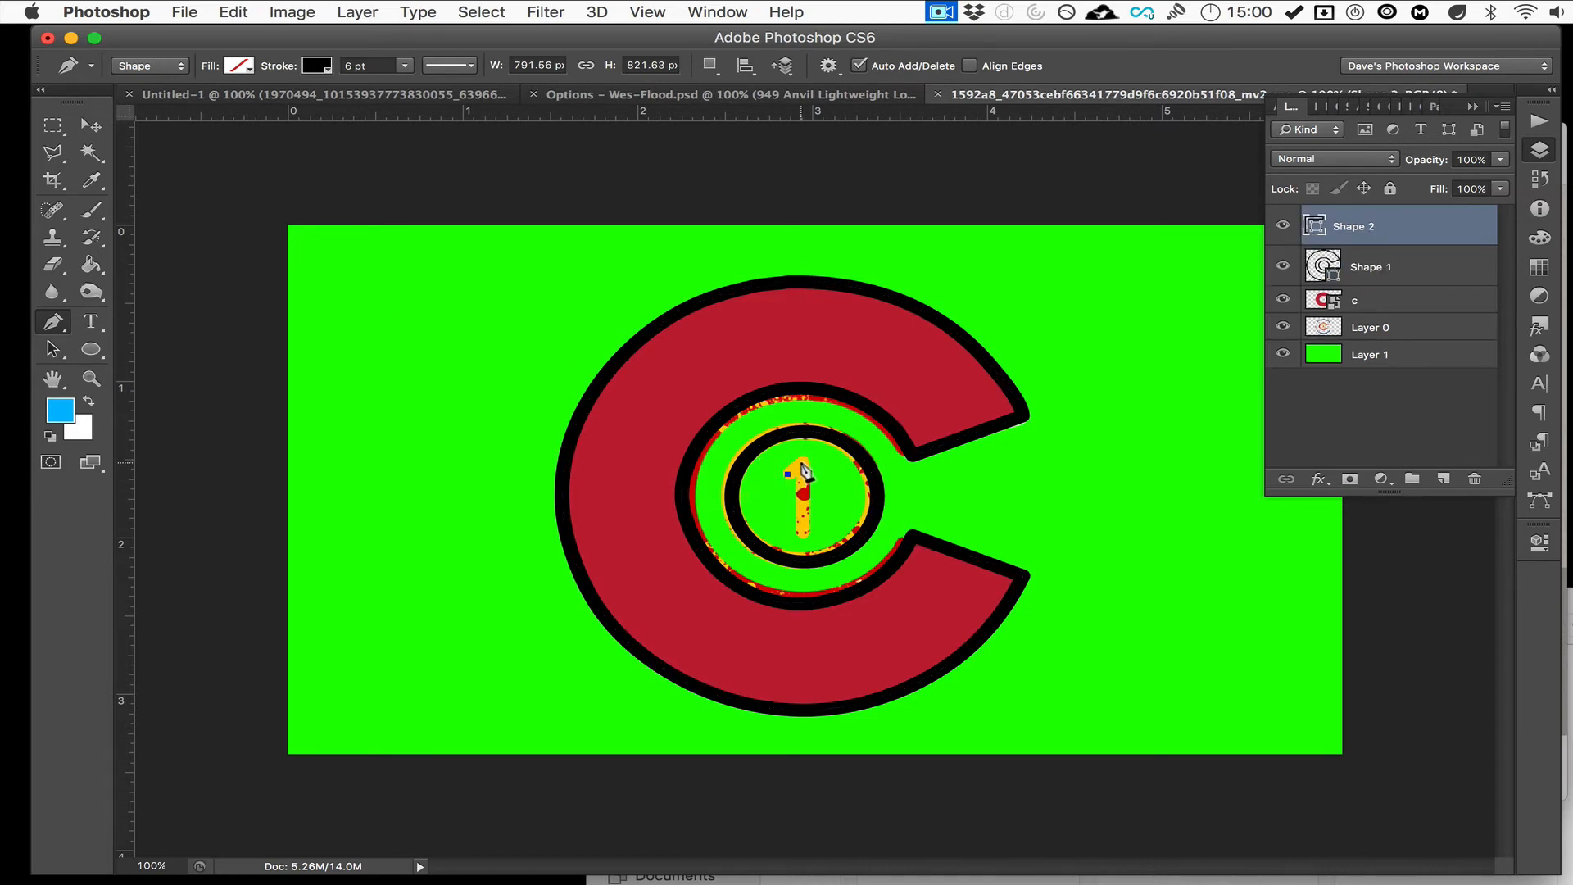
pyautogui.click(804, 462)
pyautogui.click(803, 536)
# Try a dotted stroke with centred alignment and round corners on the numeral 1.
pyautogui.click(469, 67)
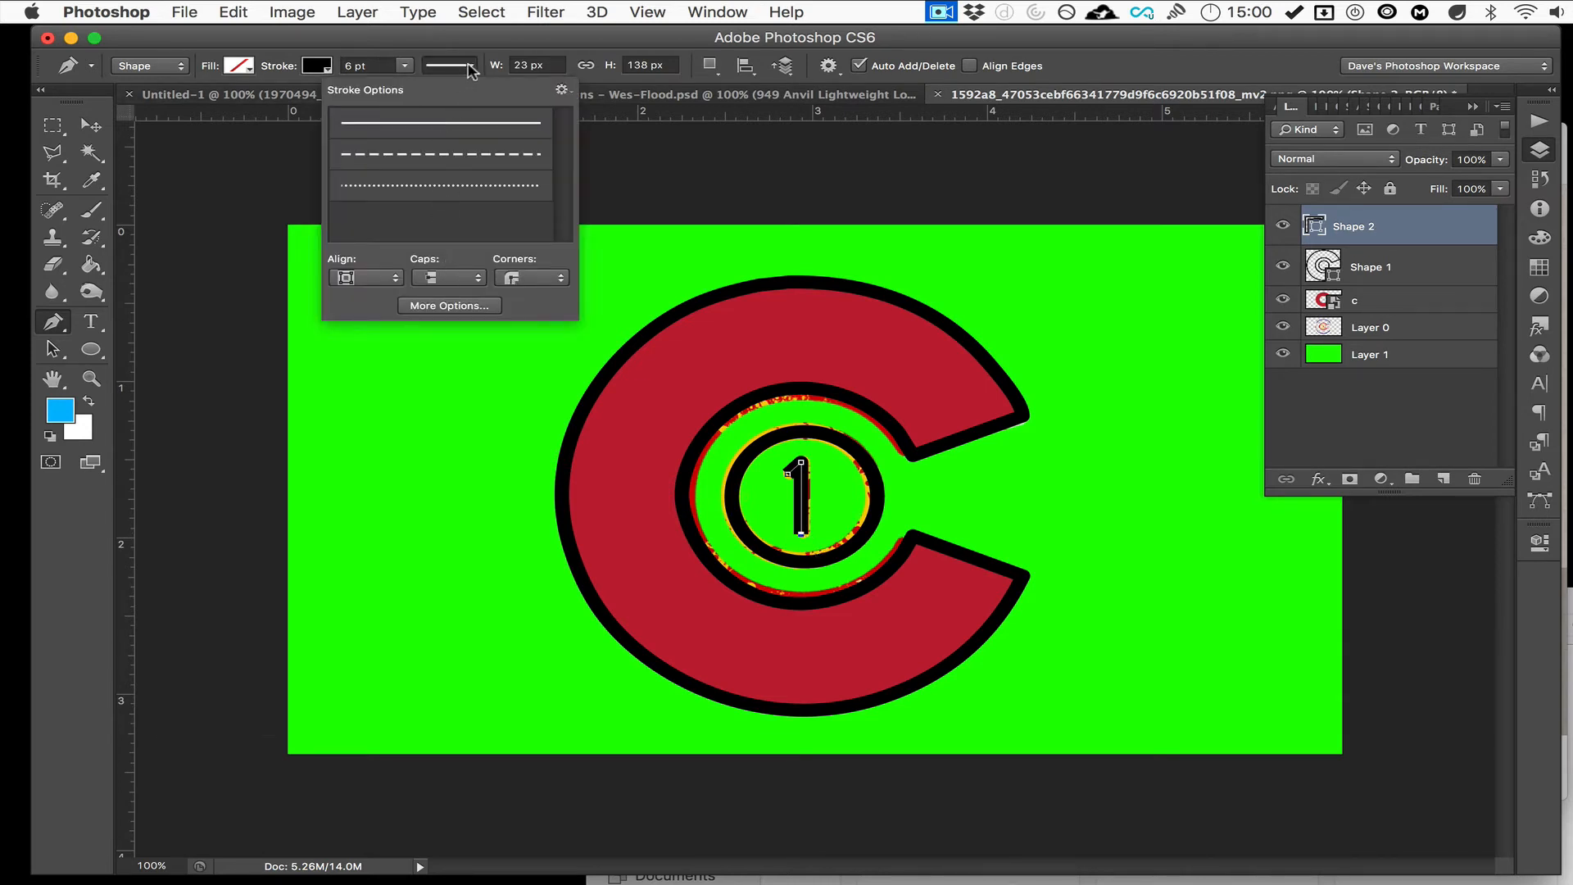
pyautogui.click(449, 159)
pyautogui.click(442, 190)
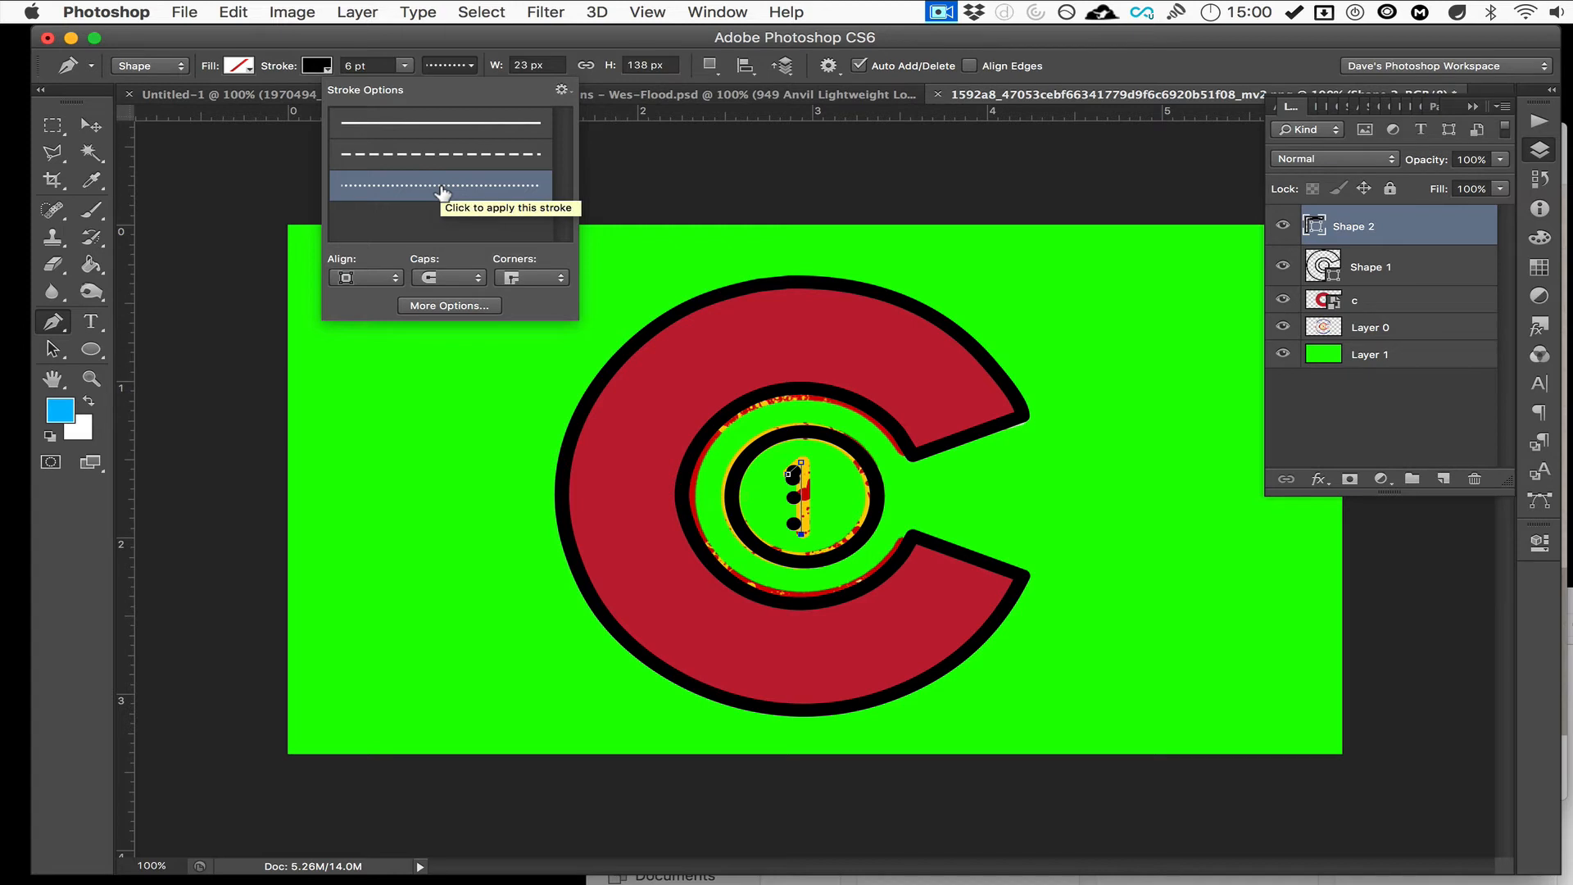
pyautogui.click(392, 279)
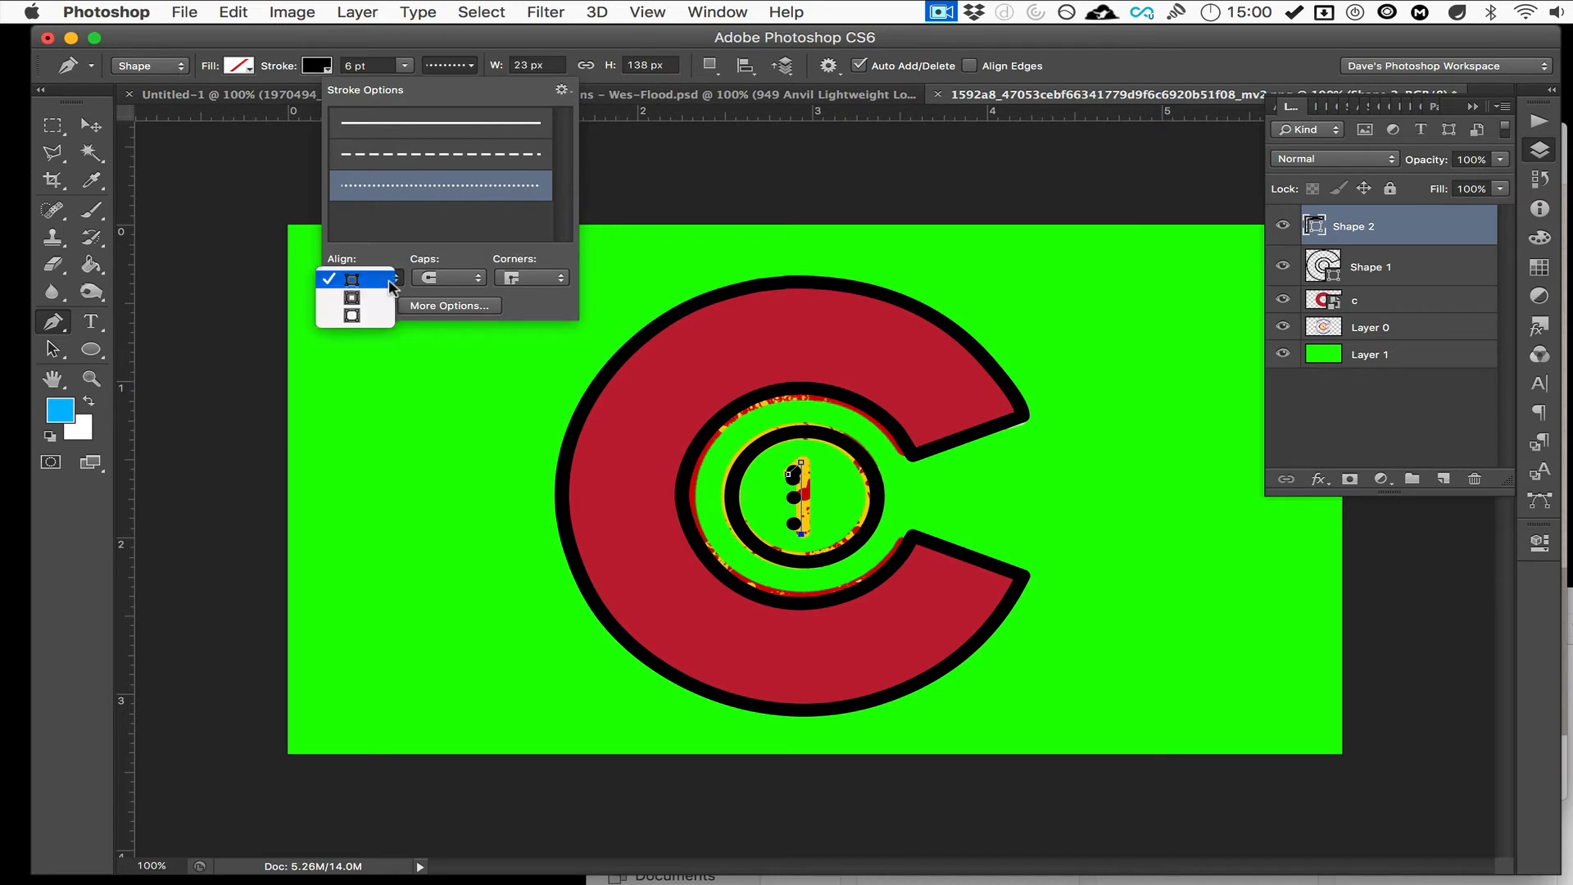
pyautogui.click(371, 299)
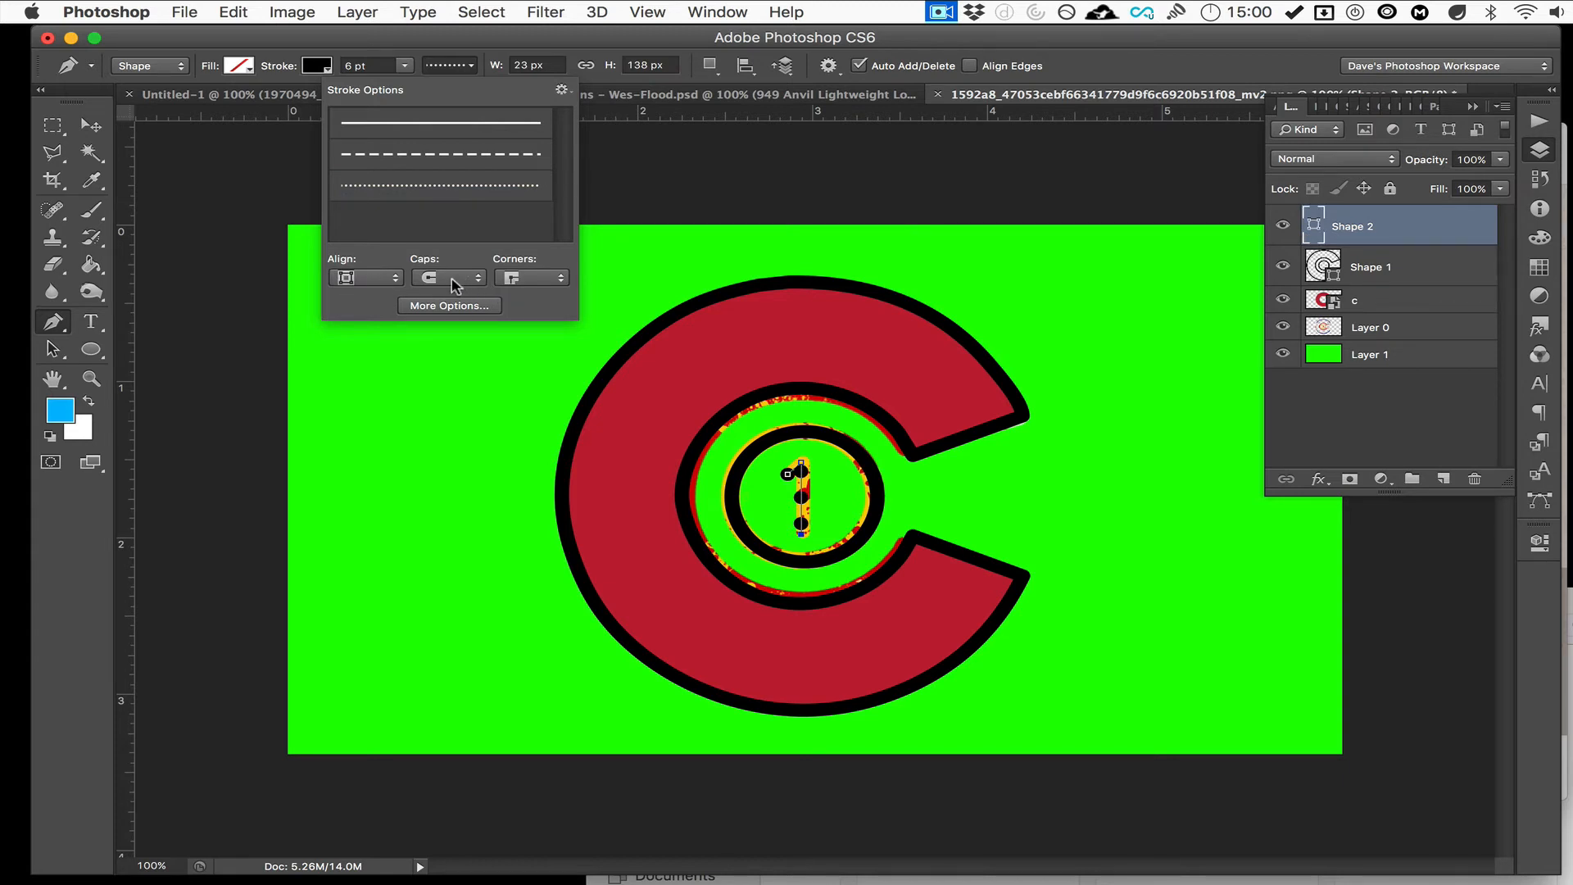
pyautogui.click(525, 281)
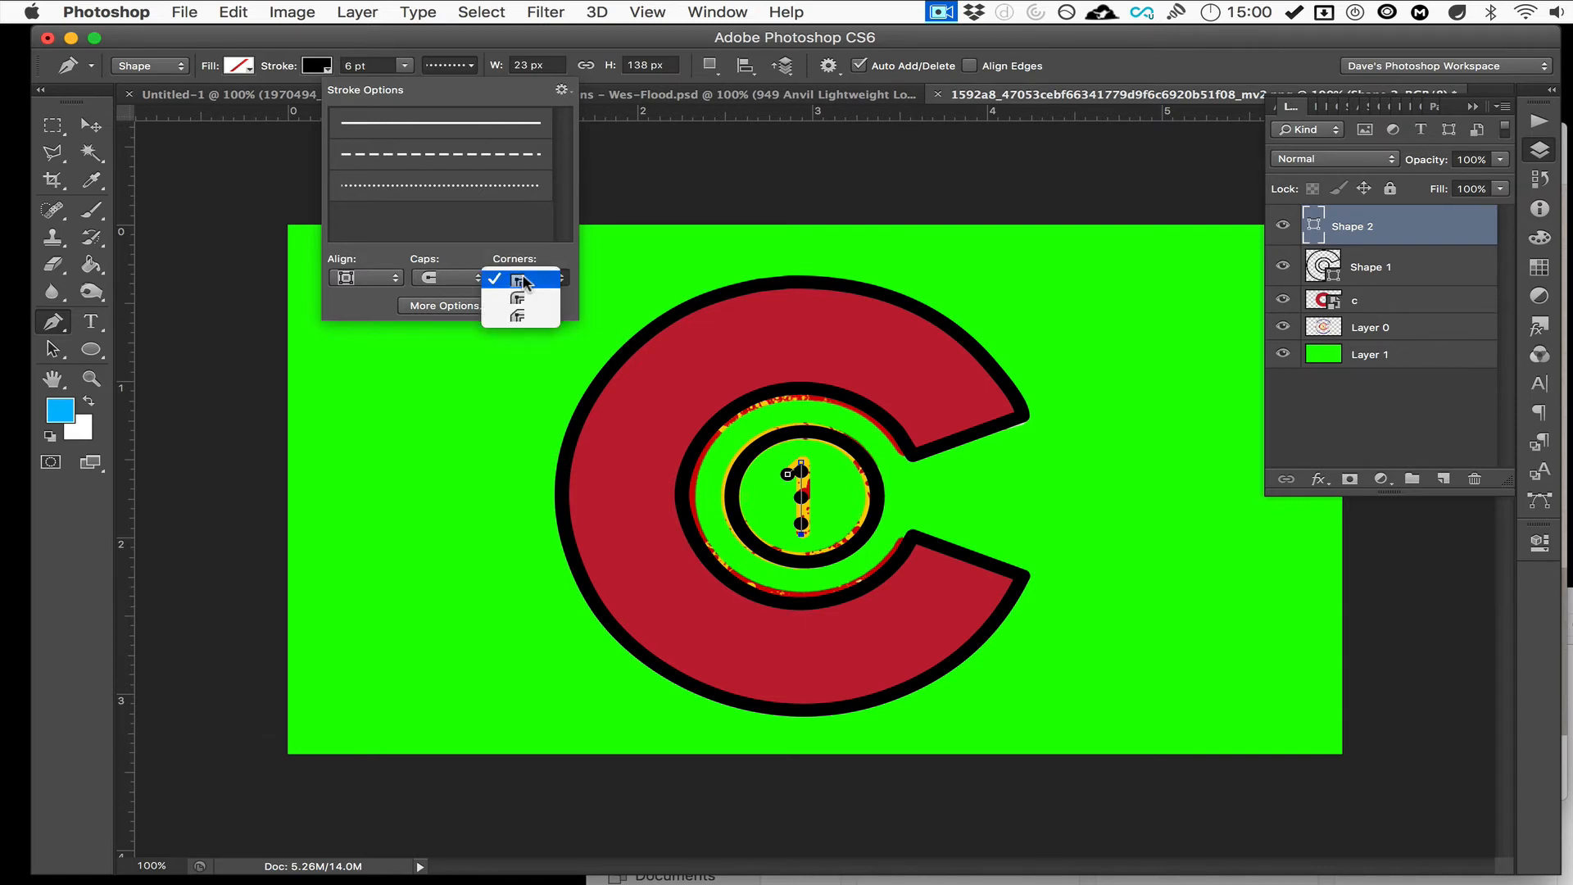
pyautogui.click(520, 300)
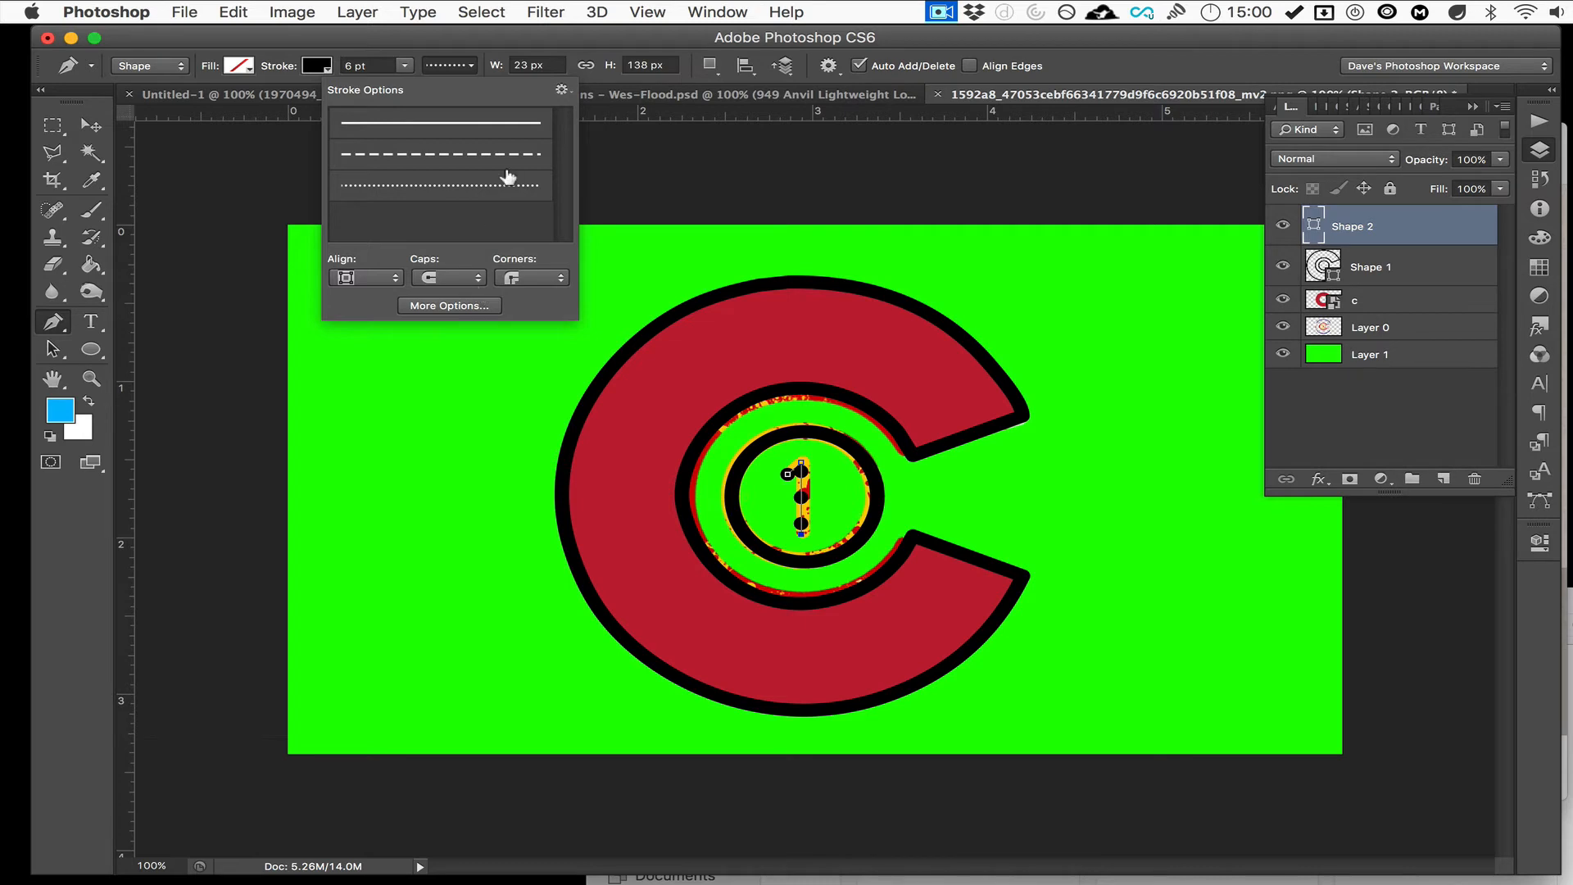
# Give the numeral 1 a solid, centre-aligned stroke with round caps and round corners.
pyautogui.click(486, 136)
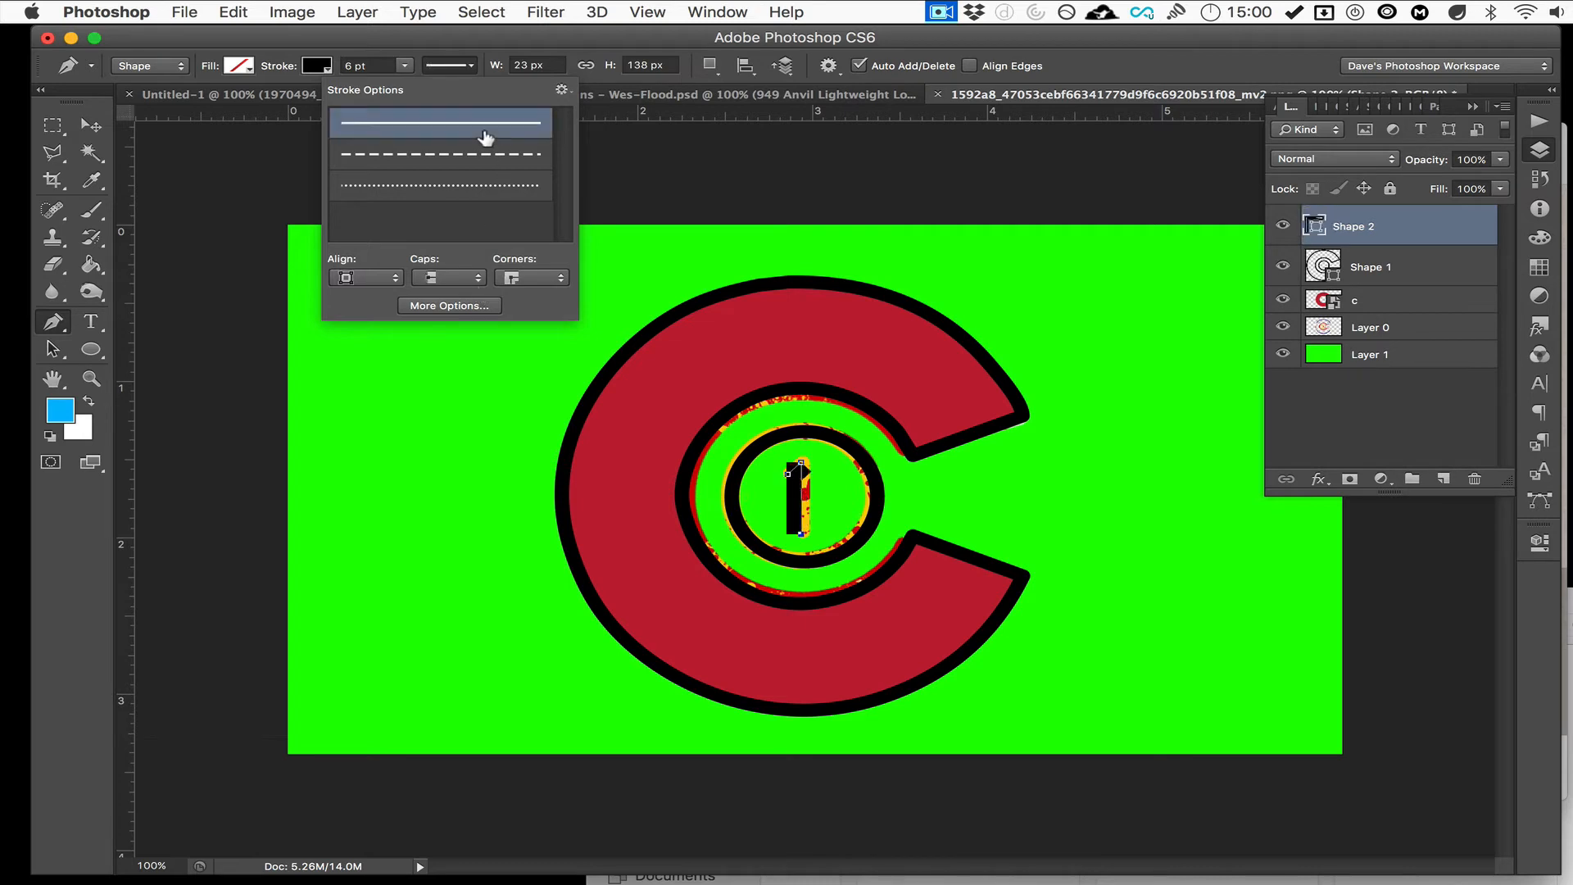
pyautogui.click(384, 278)
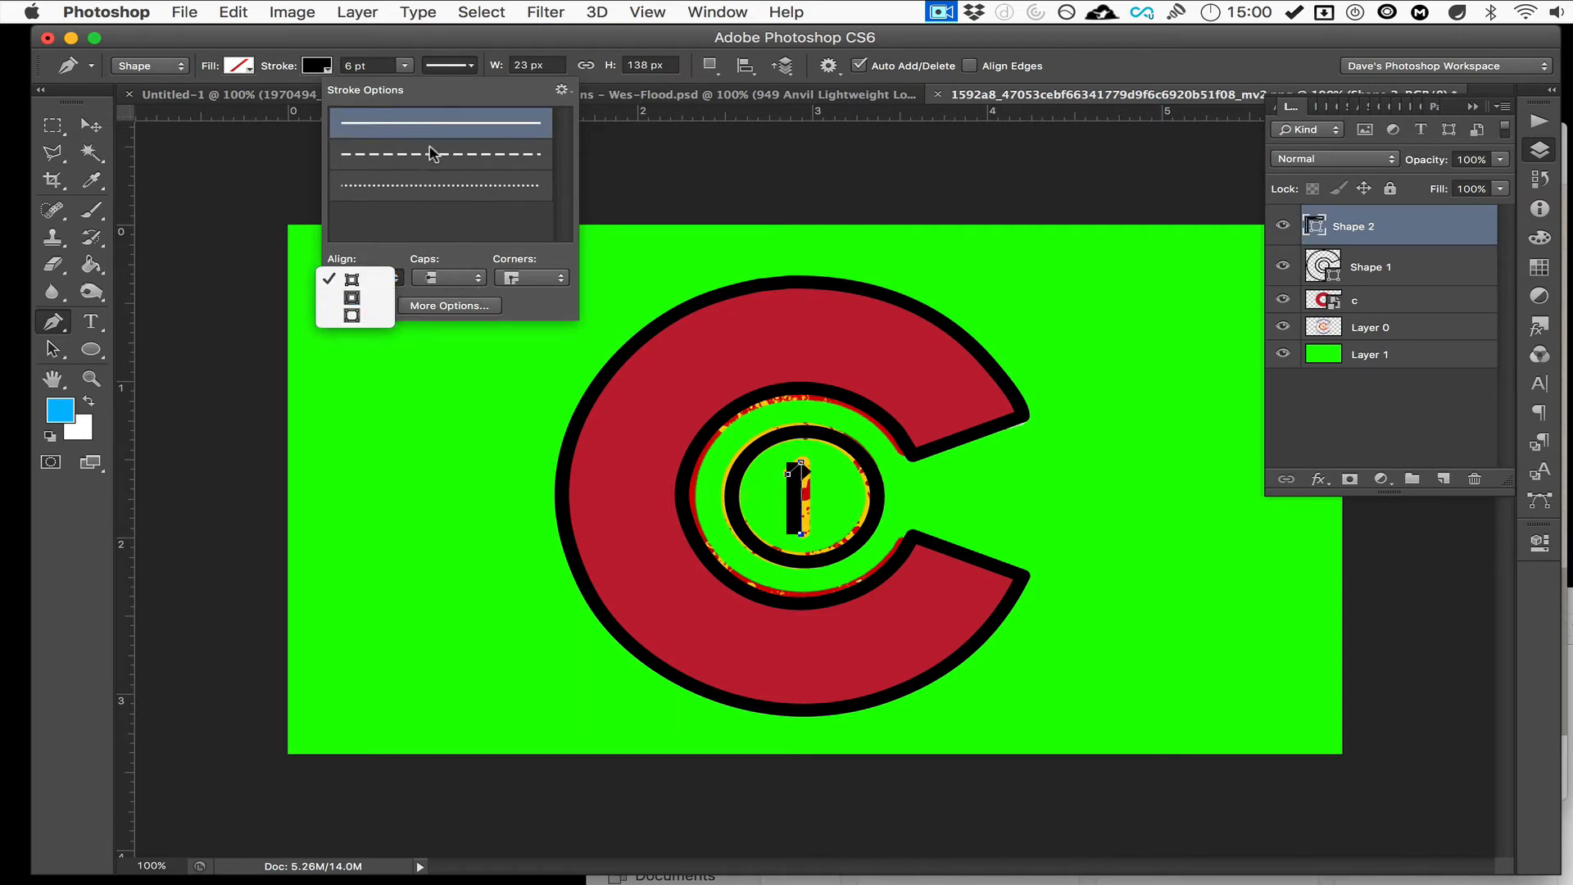
pyautogui.click(353, 299)
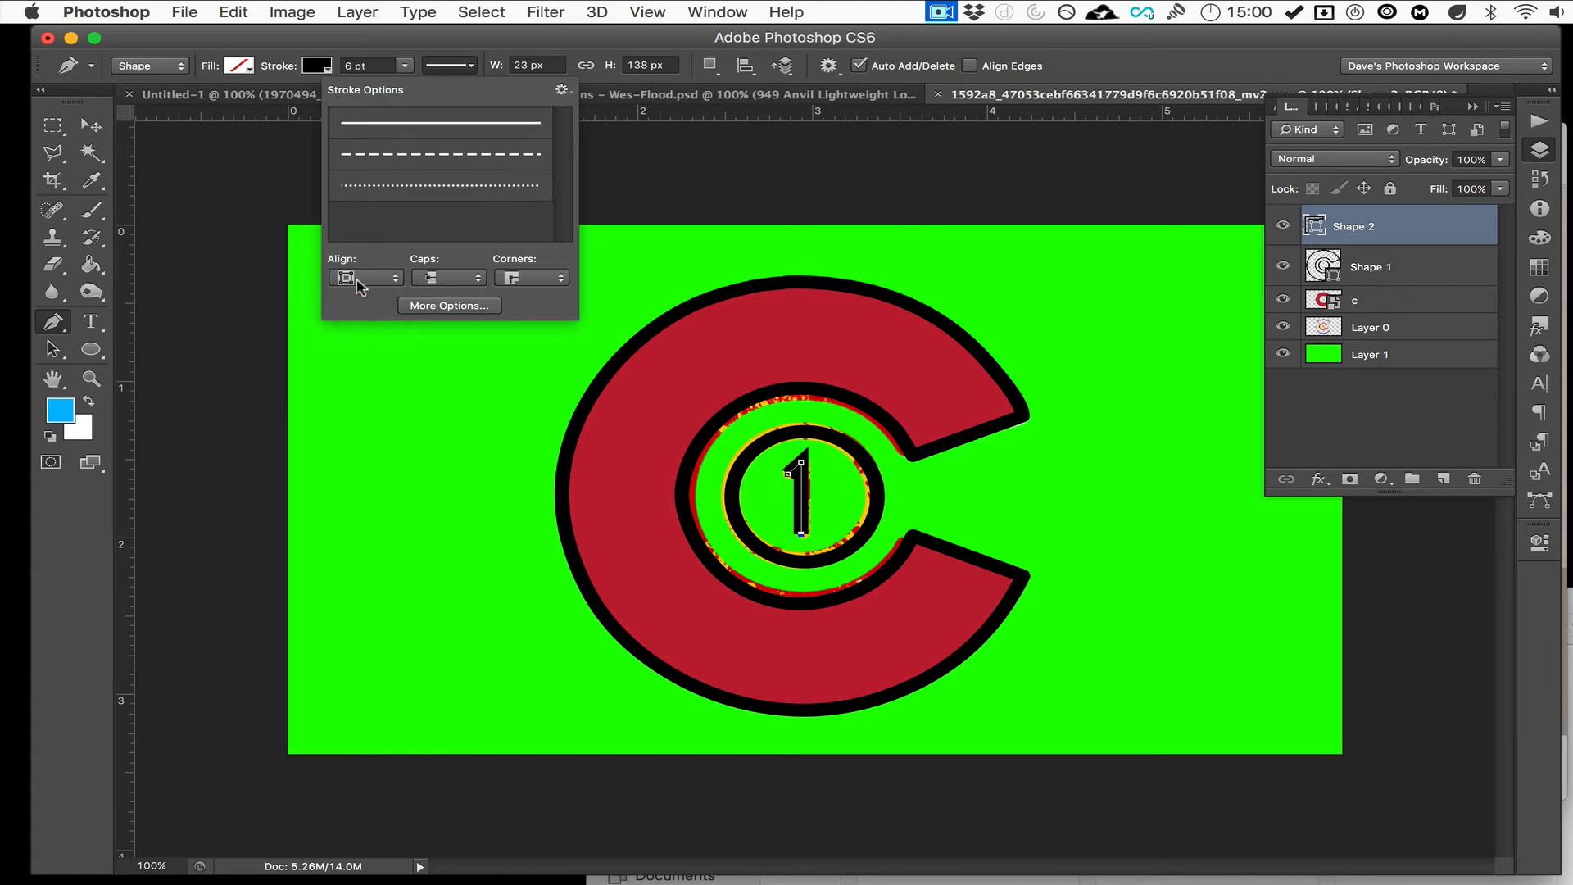
pyautogui.click(453, 279)
pyautogui.click(439, 299)
pyautogui.click(531, 279)
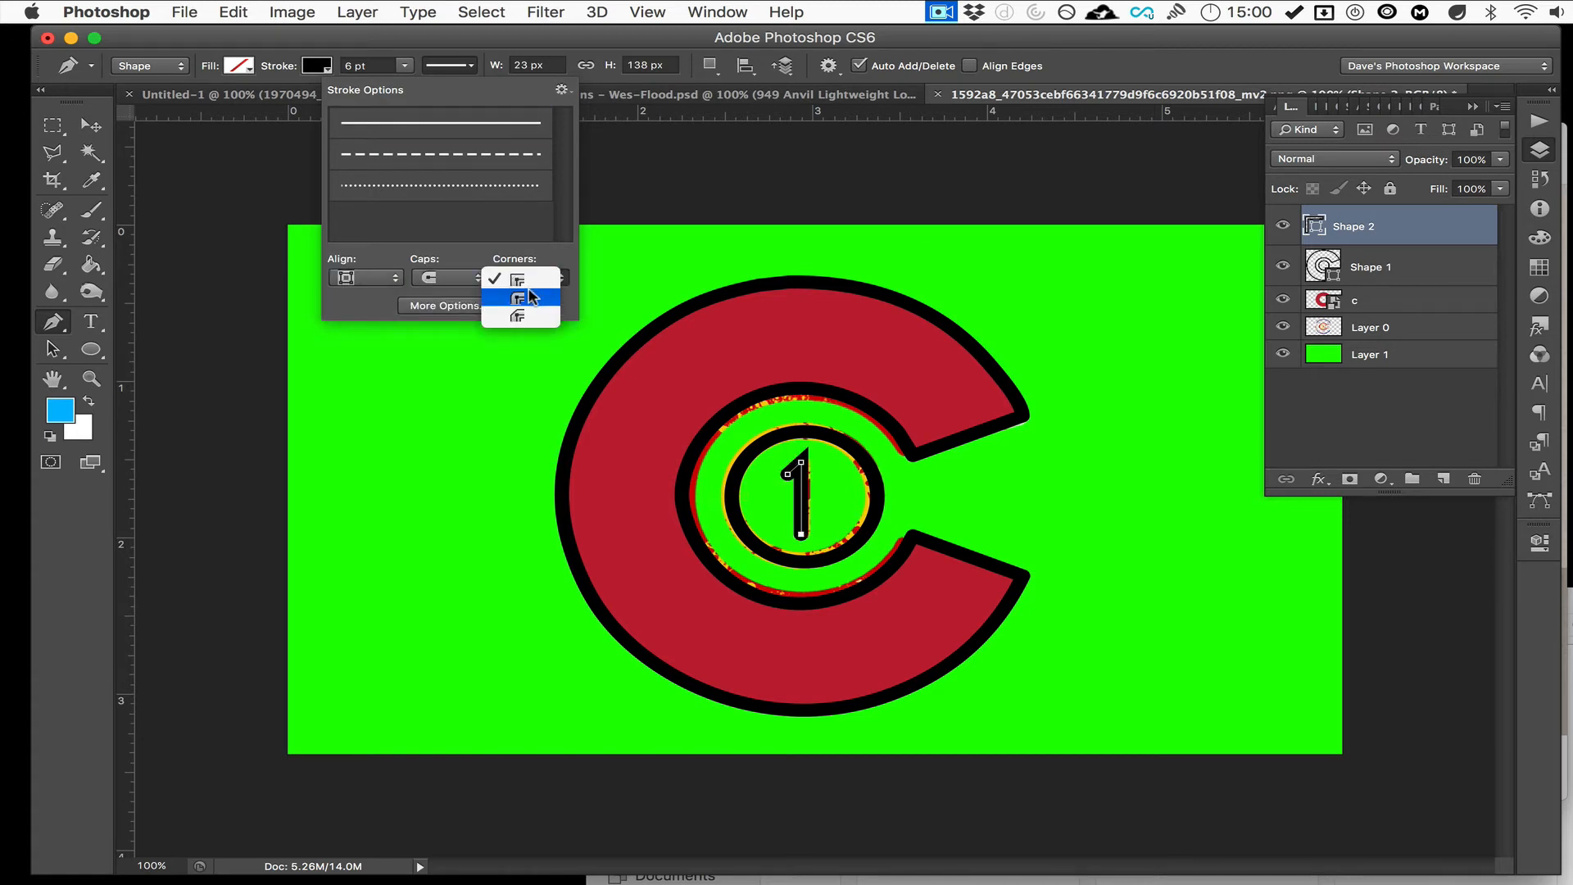
pyautogui.click(522, 299)
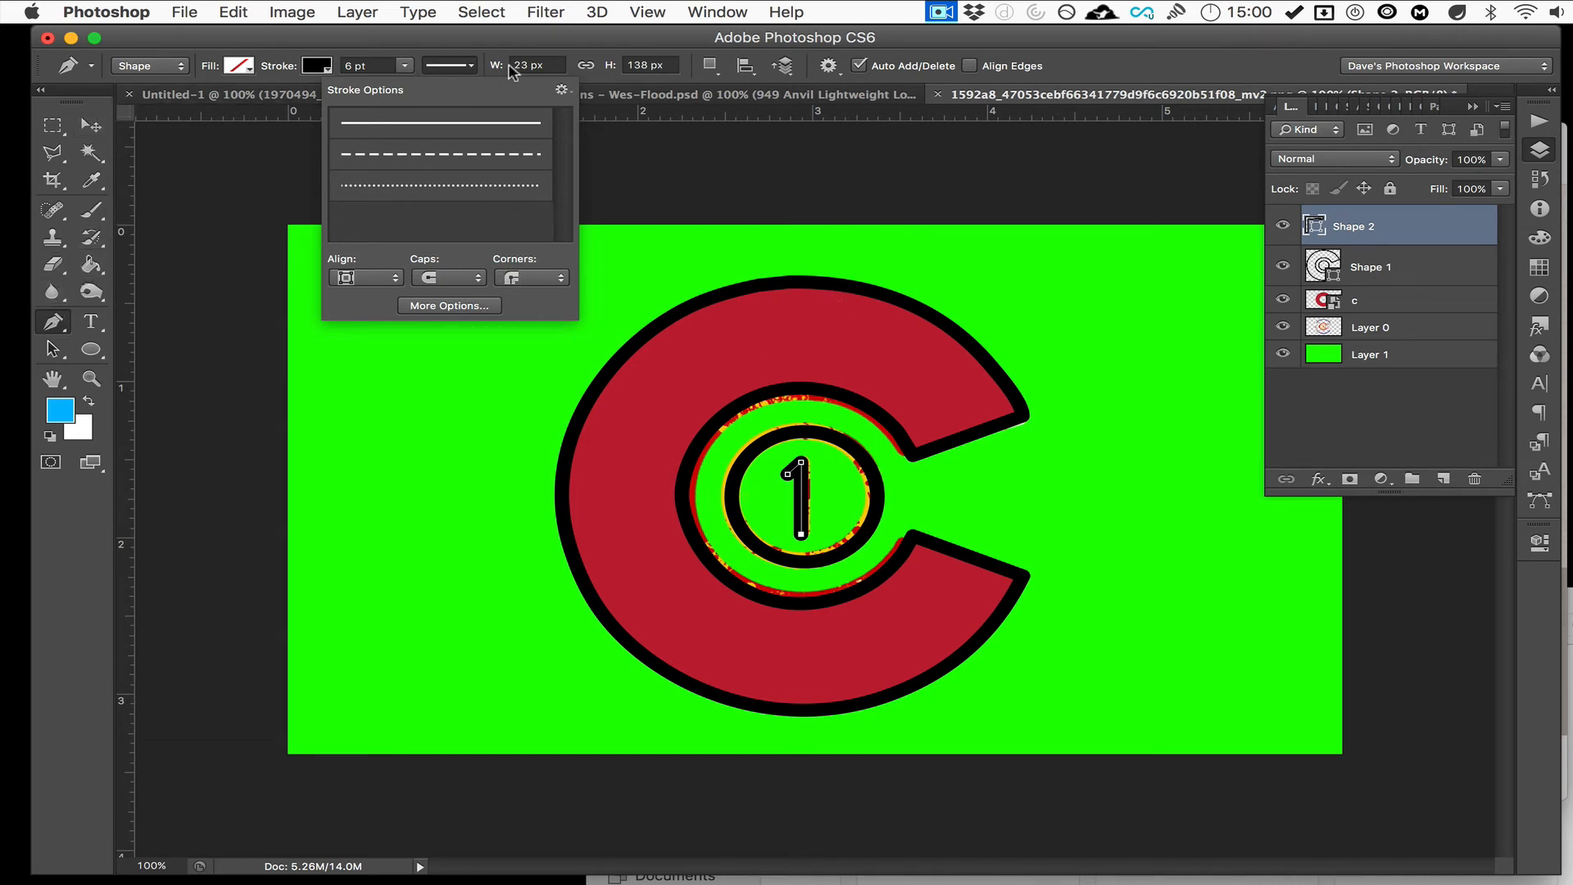
pyautogui.click(61, 325)
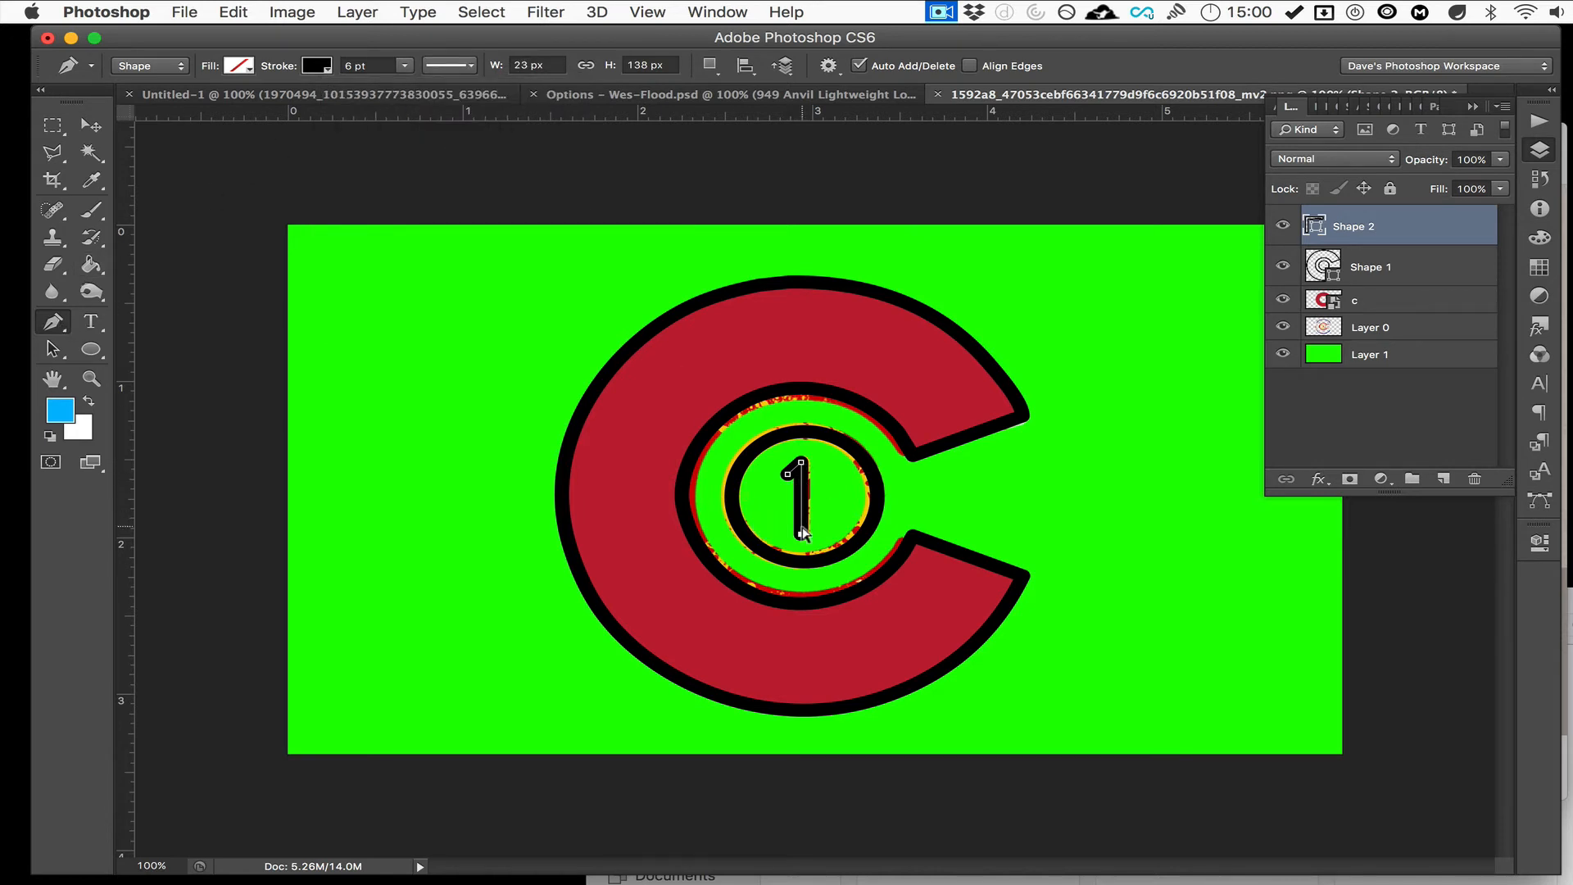
# Nudge the numeral 1's lower end up to make it 132 px high and shift its three anchor points slightly right.
pyautogui.press('Up')
pyautogui.keyDown('super'); pyautogui.click(802, 462); pyautogui.keyUp('super')
pyautogui.keyDown('super'); pyautogui.click(788, 474); pyautogui.keyUp('super')
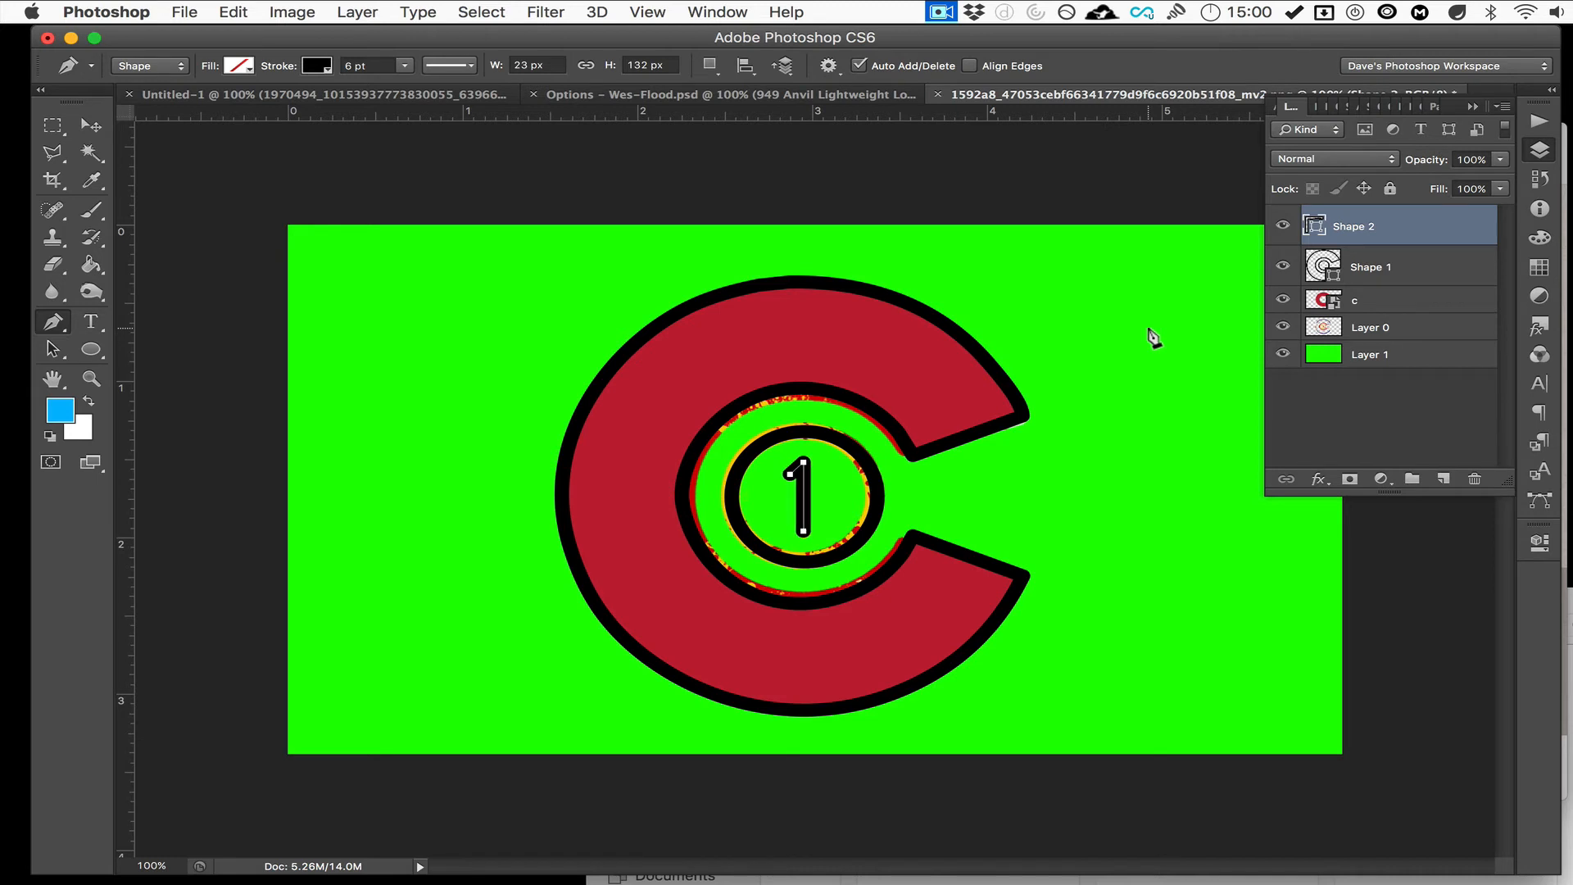
pyautogui.click(94, 123)
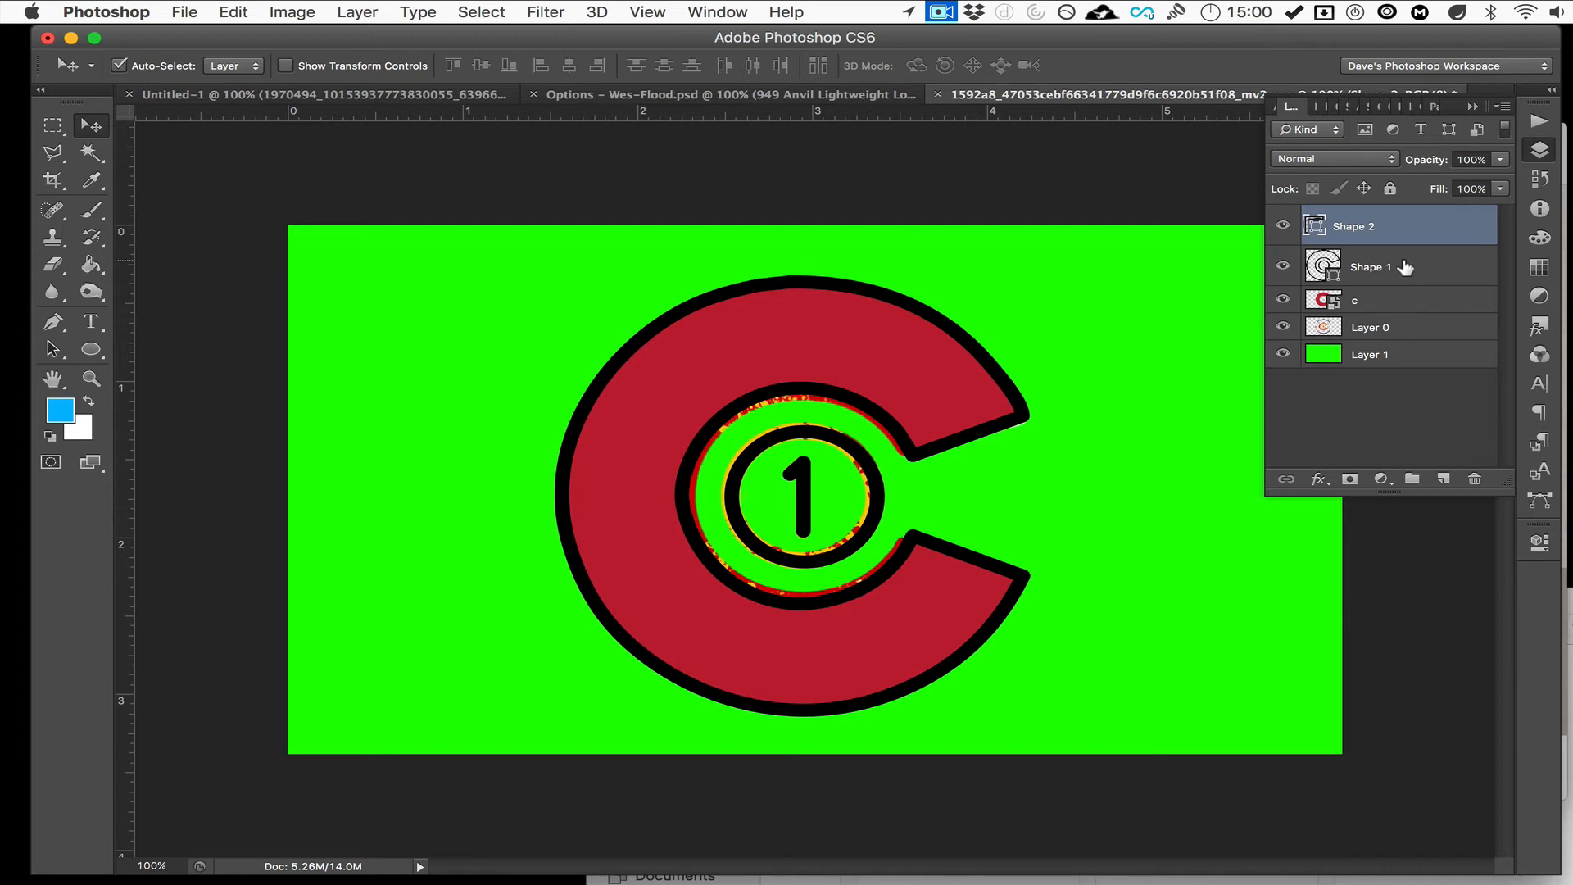
# Hide the c layer and Layer 0 so only the traced outlines show over the green Layer 1.
pyautogui.click(1283, 355)
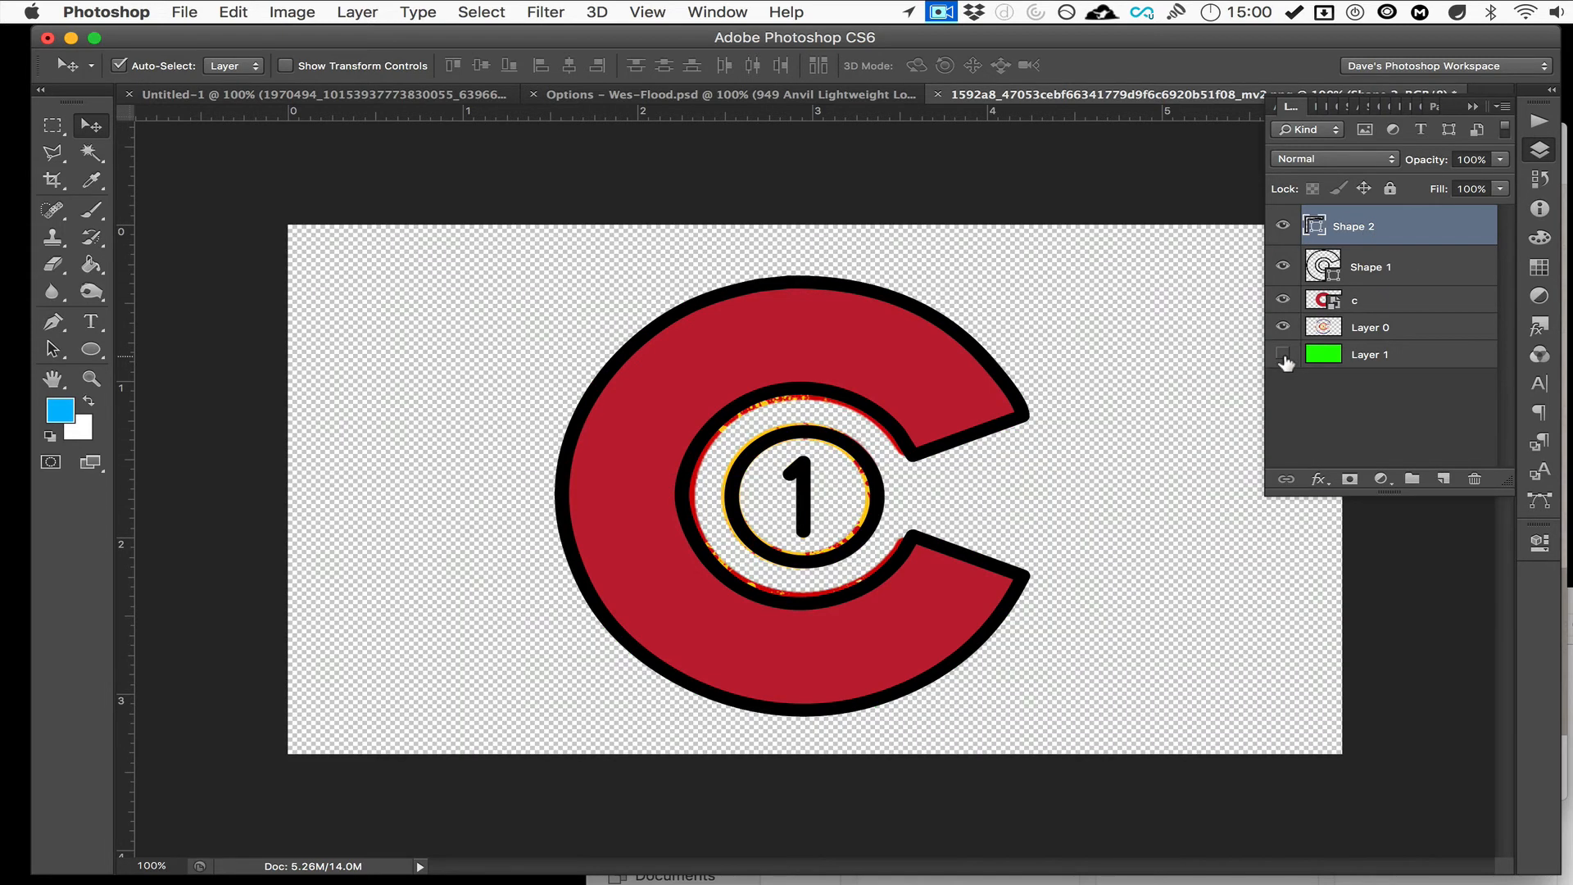
pyautogui.click(1283, 327)
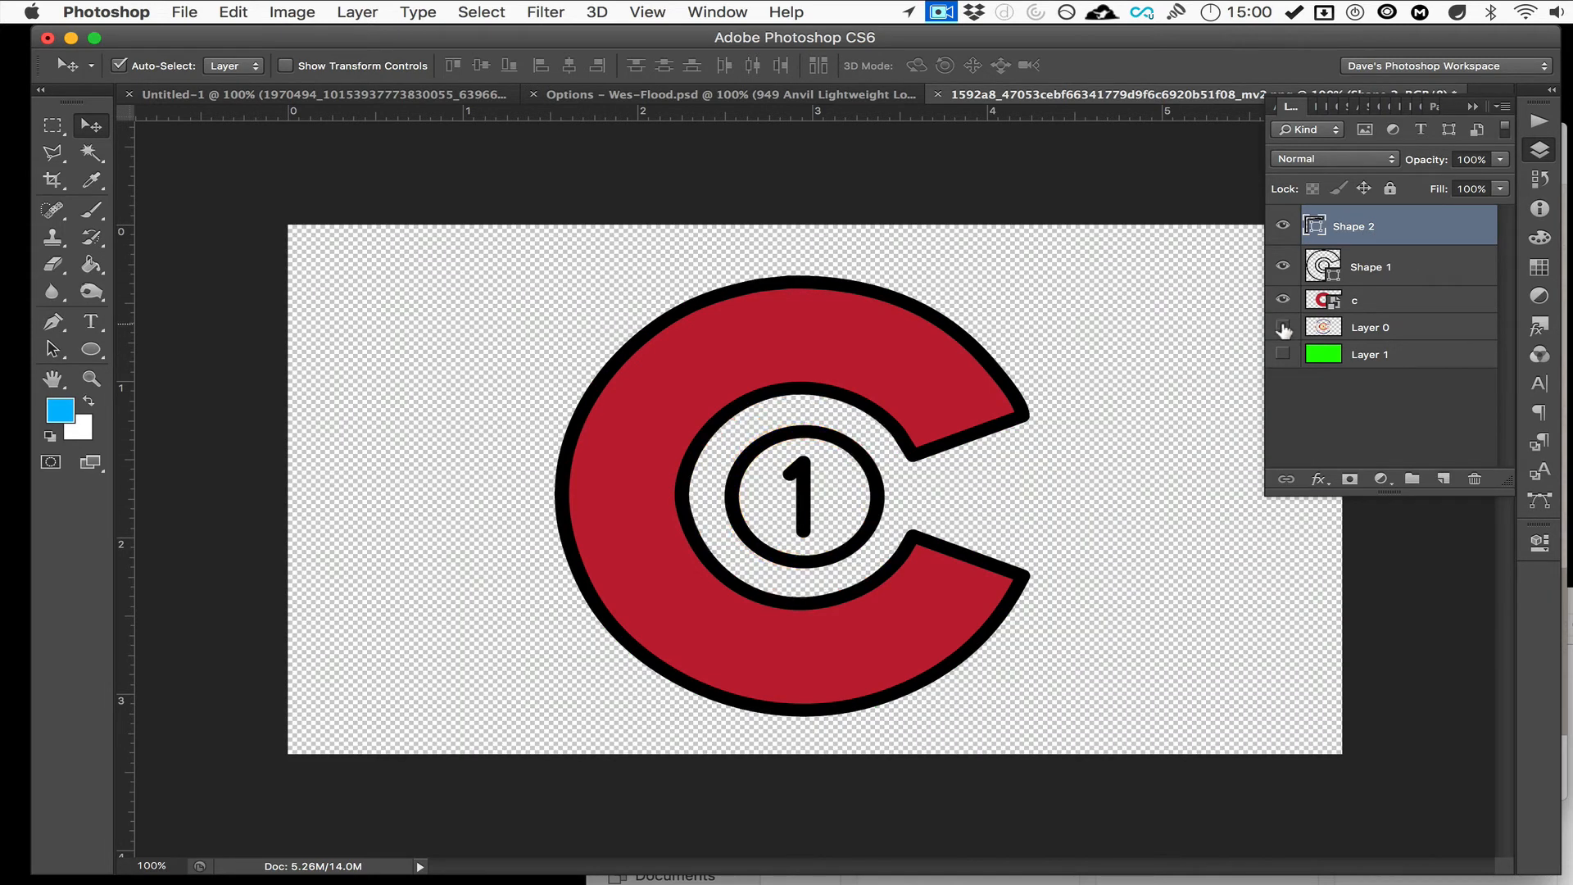
pyautogui.click(1283, 300)
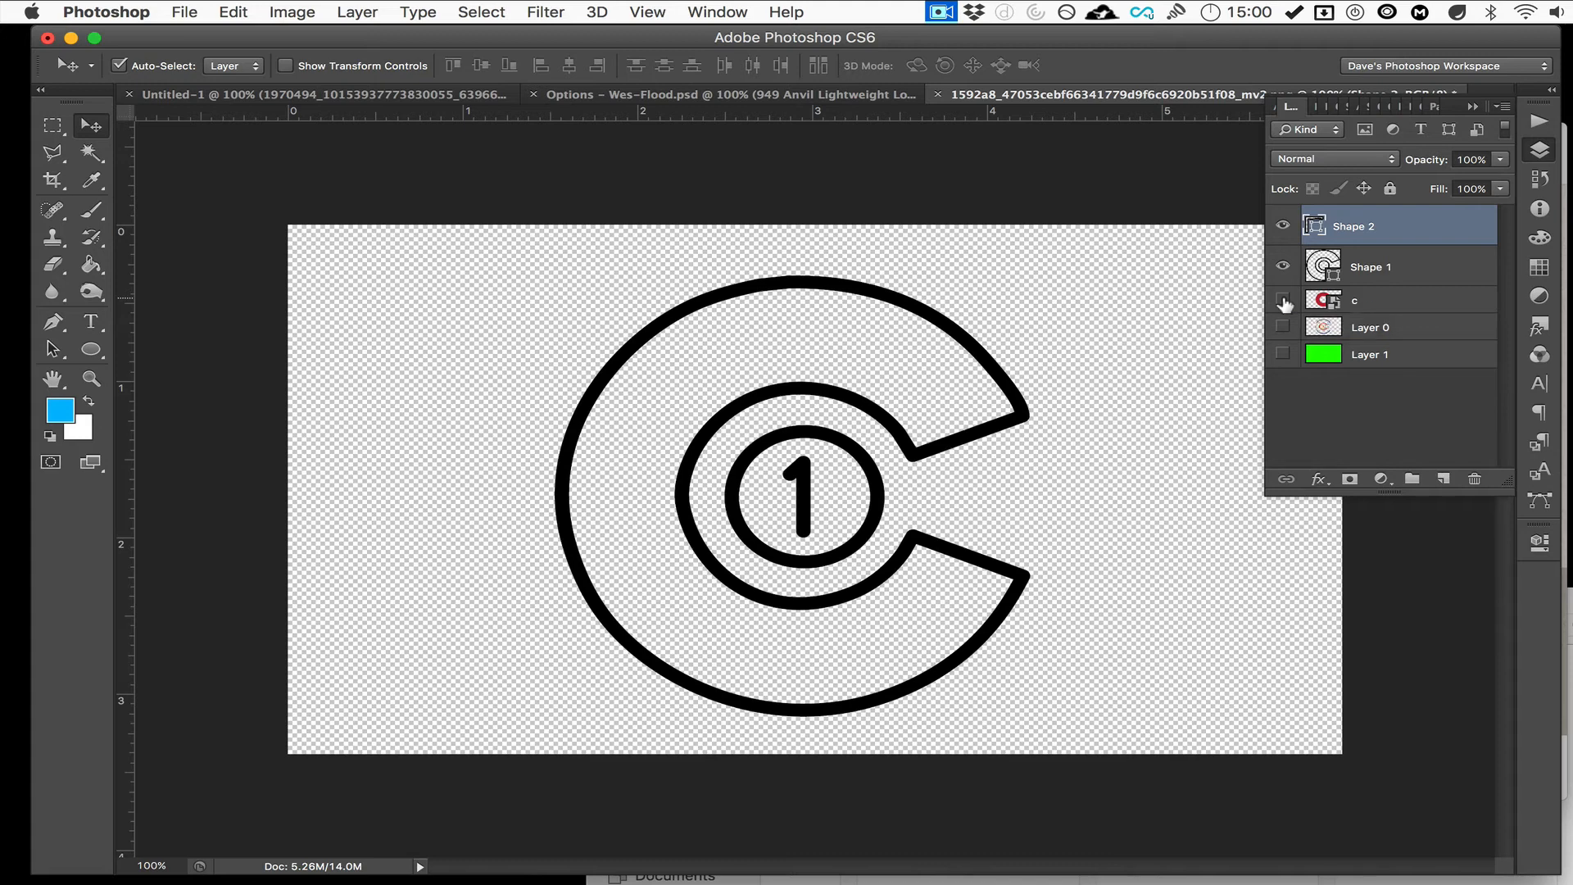
pyautogui.click(1282, 354)
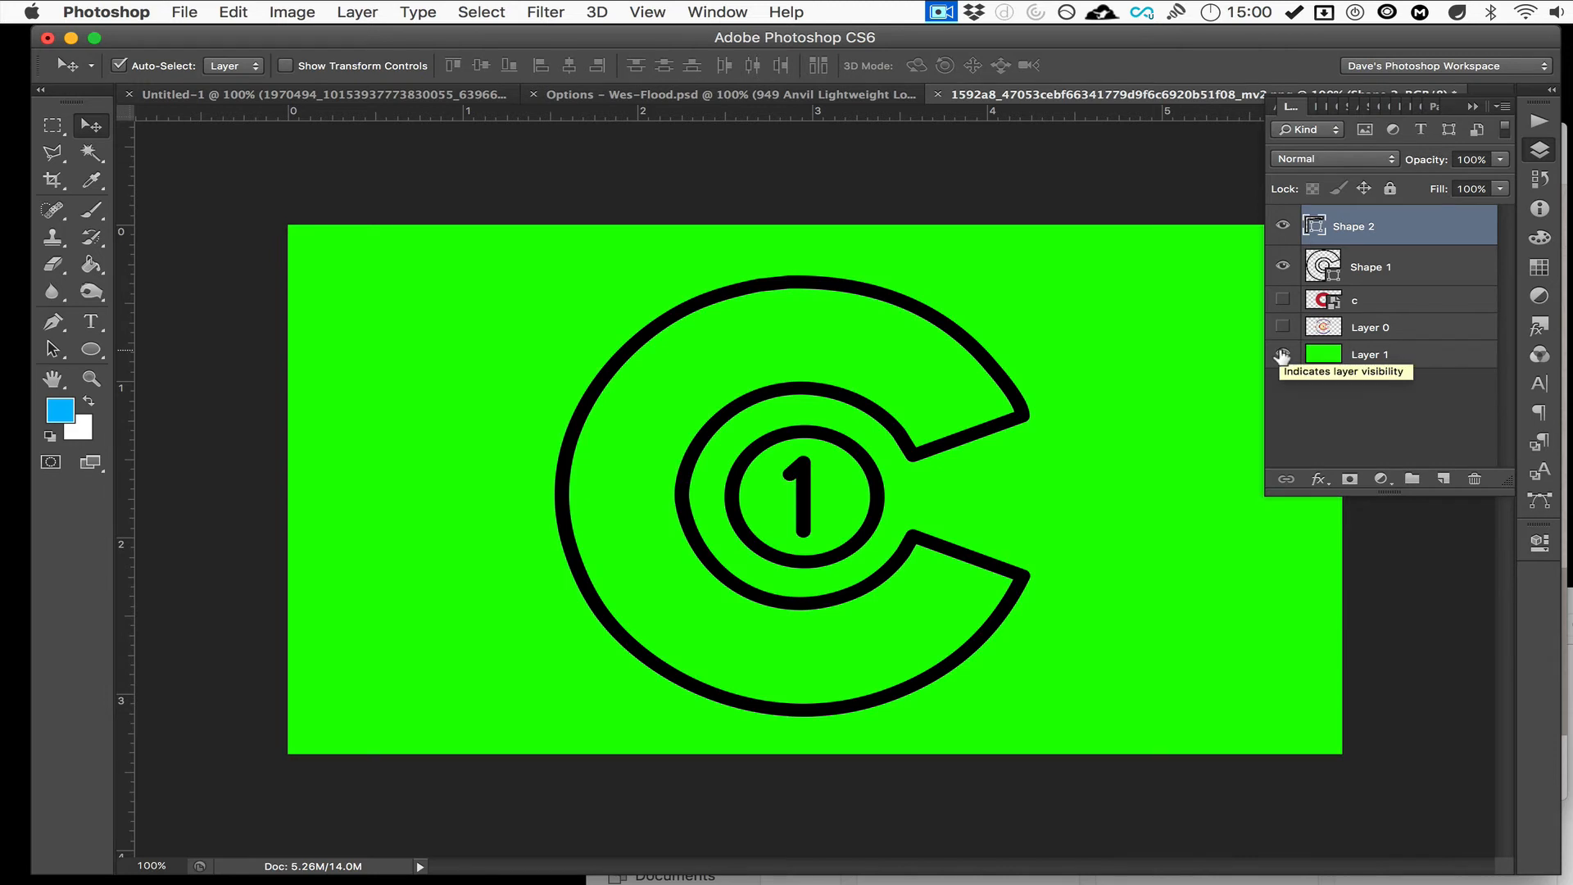
pyautogui.click(941, 11)
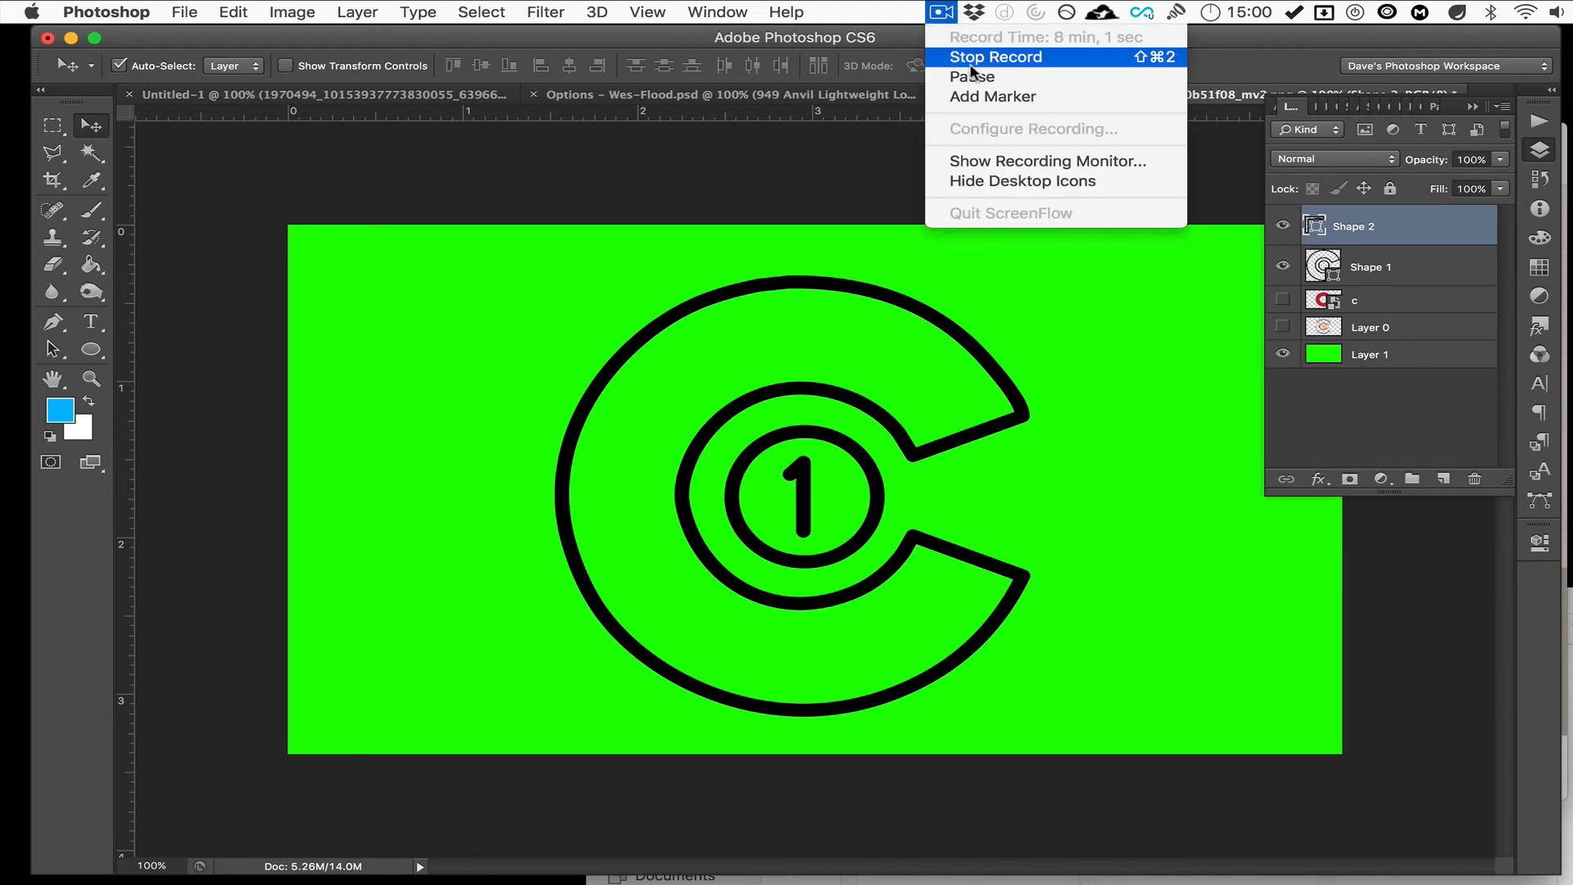
pyautogui.click(971, 67)
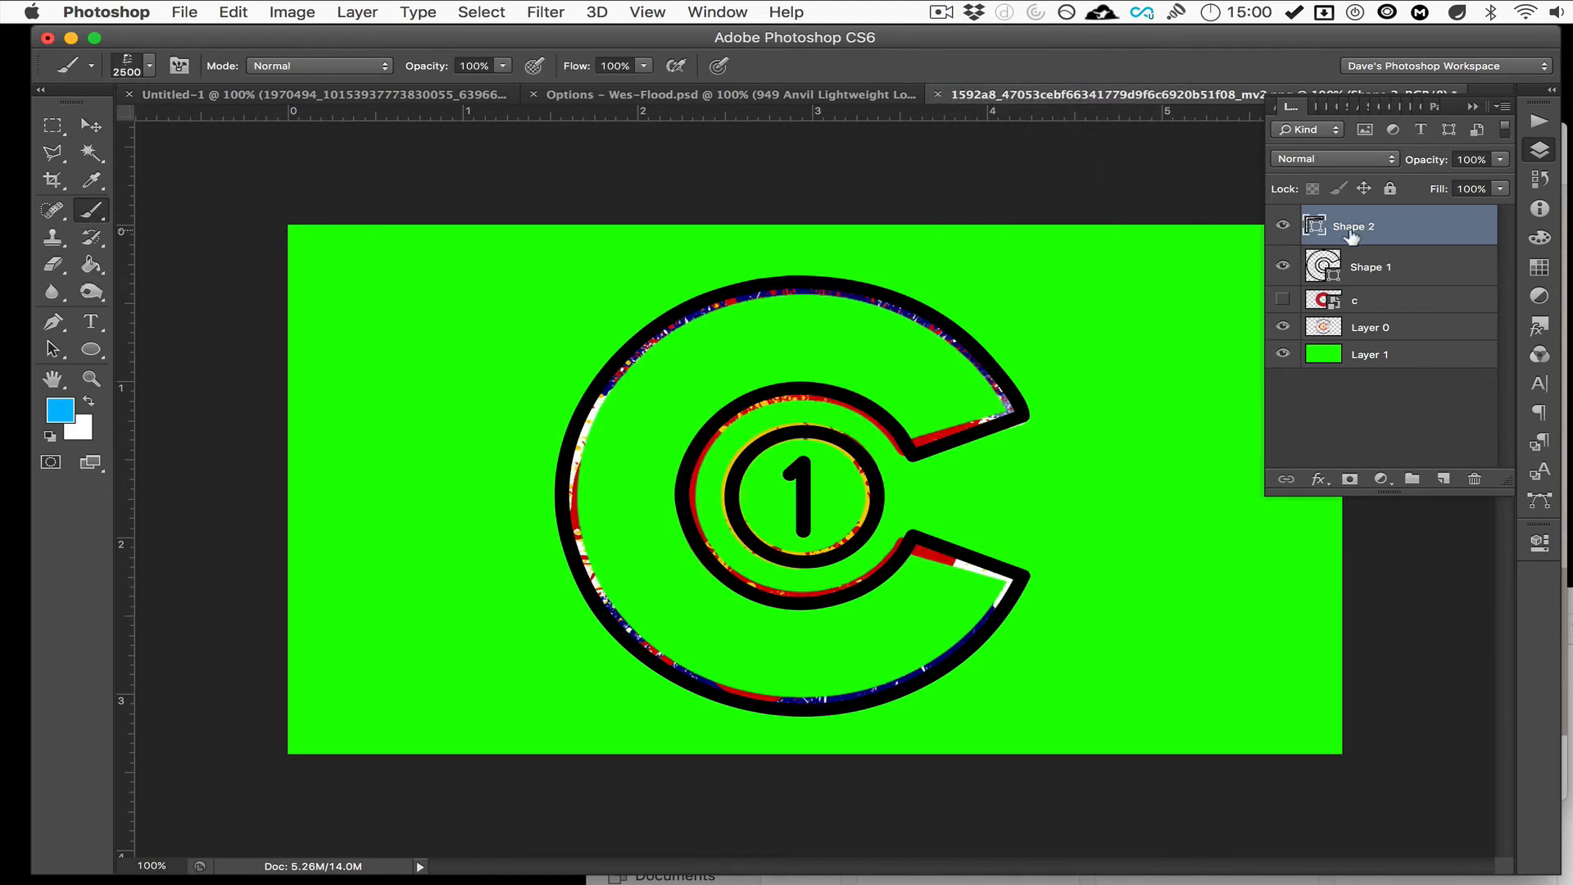
# Try renaming the Shape 2 layer as 1 and undo the rename.
pyautogui.doubleClick(1350, 229)
pyautogui.write('1')
pyautogui.click(1430, 229)
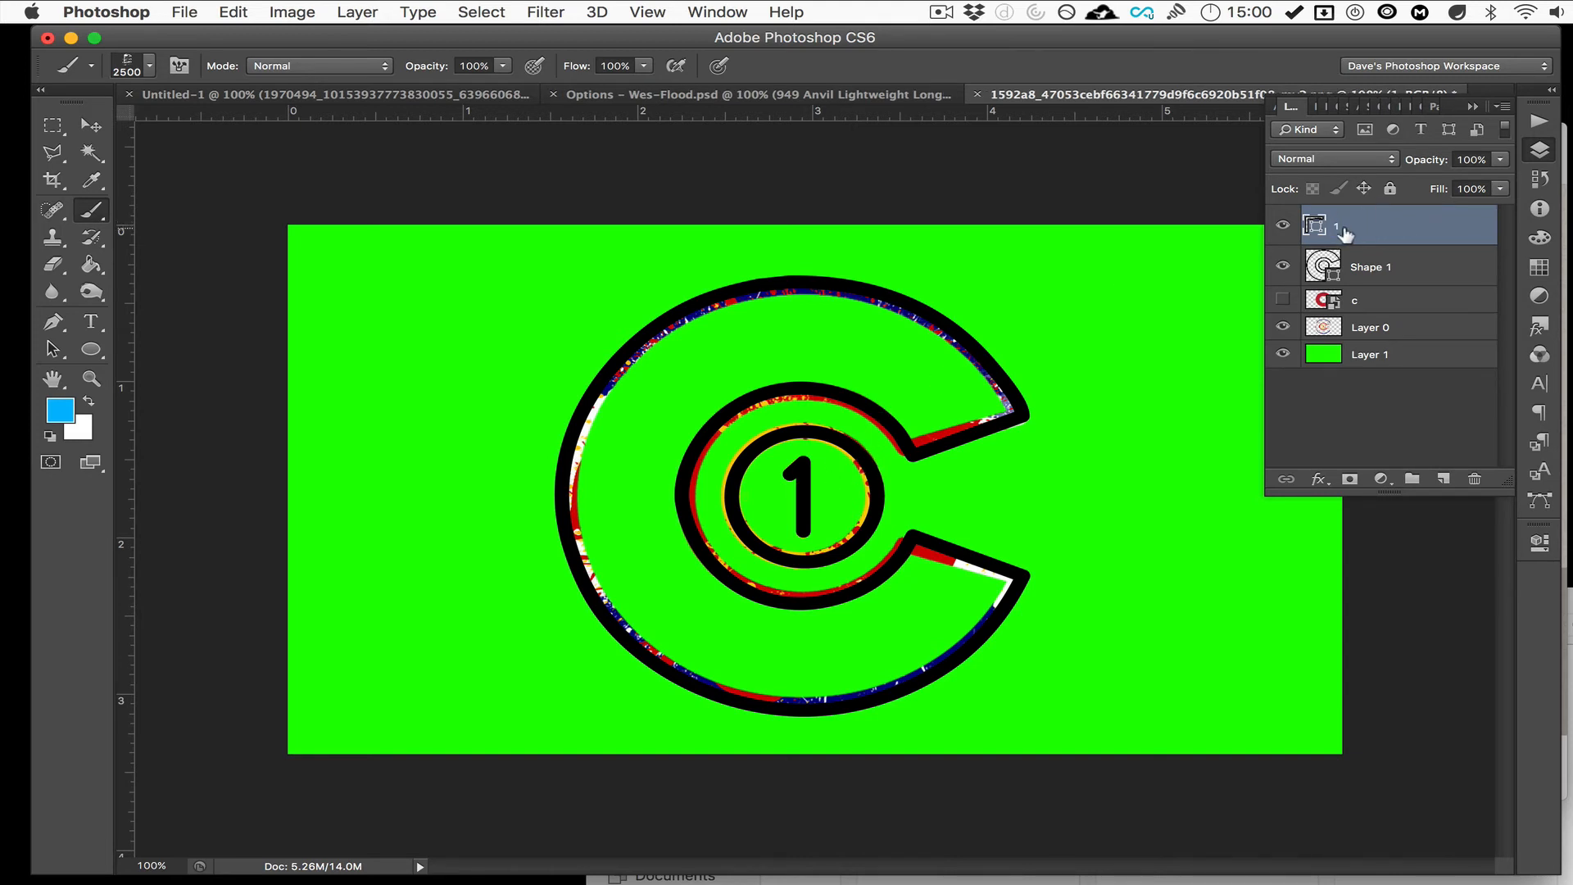
pyautogui.press('cmd+z')
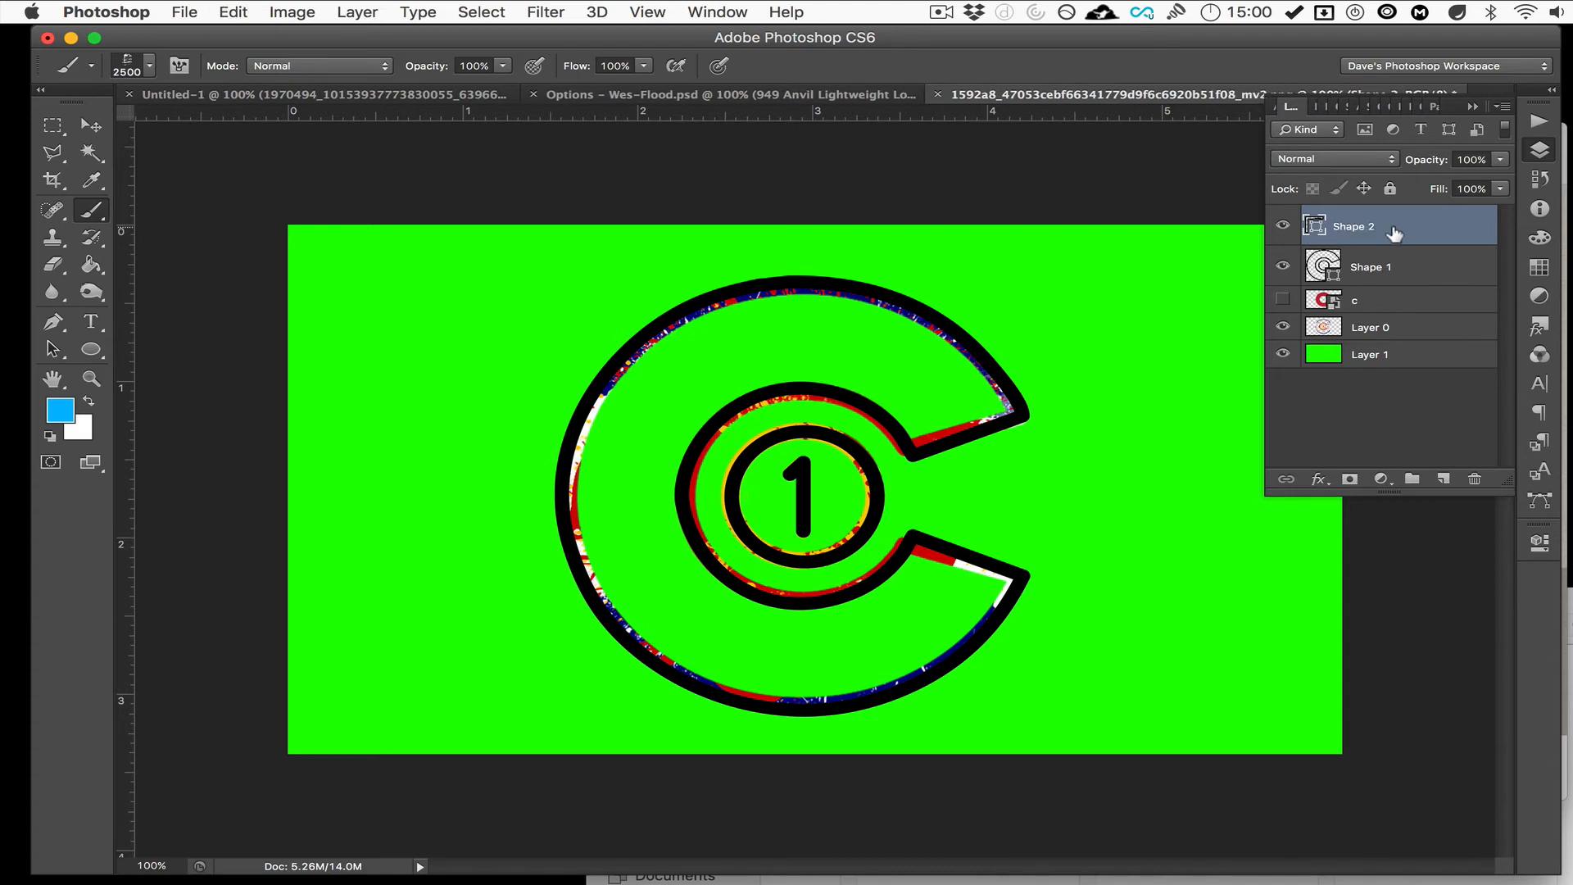
# Rename the C outline's layer as Shape C and the numeral's layer as Shape 1.
pyautogui.doubleClick(1362, 226)
pyautogui.write('1')
pyautogui.doubleClick(1360, 269)
pyautogui.write('C')
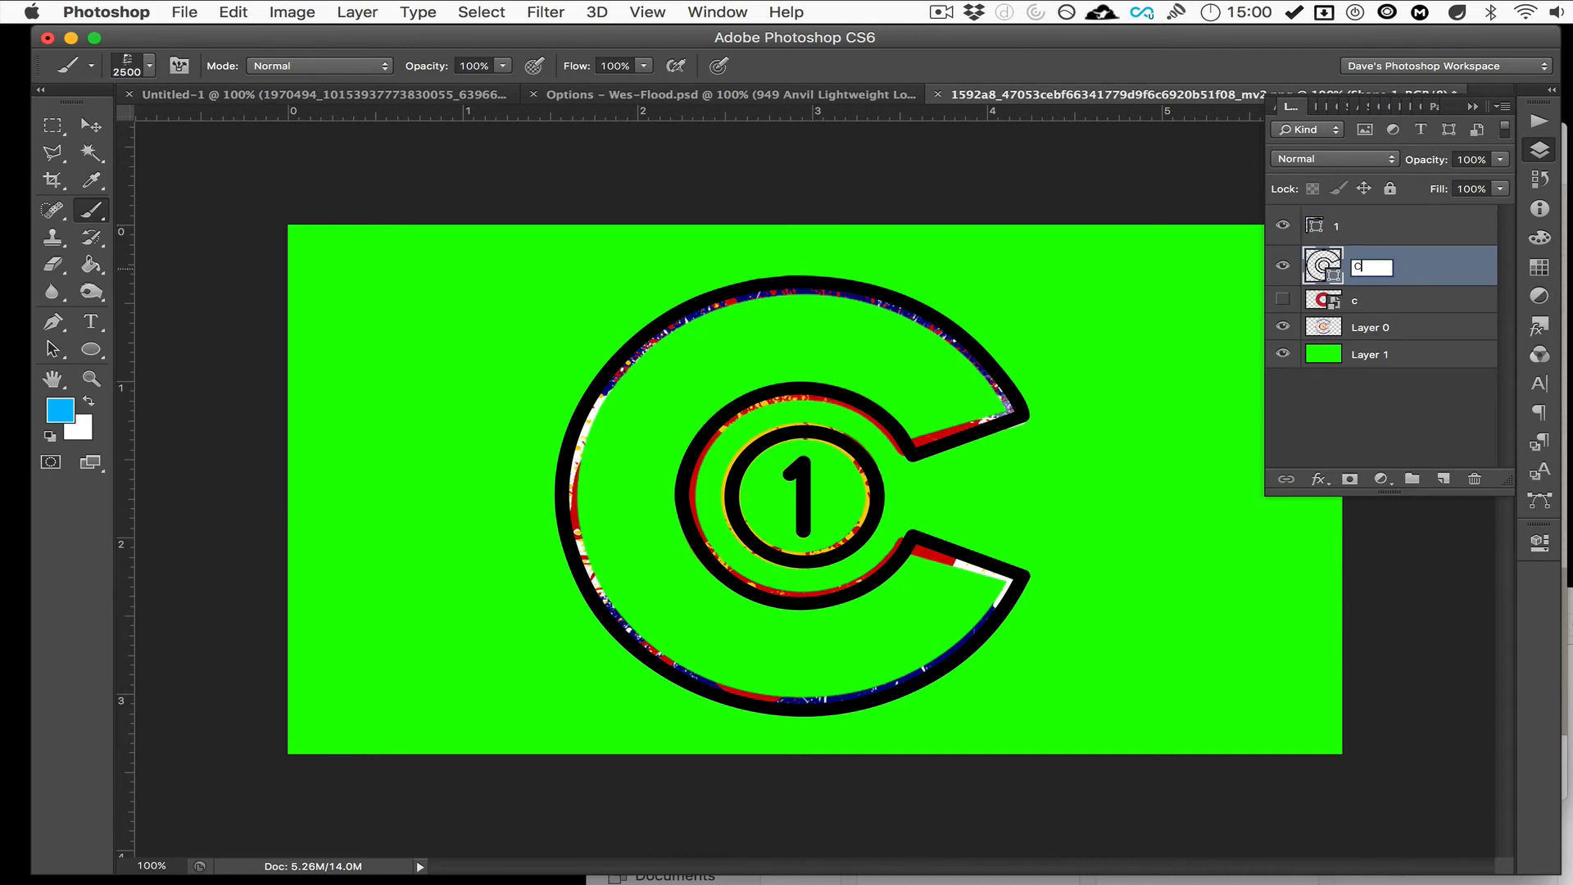
pyautogui.write('Shape')
pyautogui.doubleClick(1338, 228)
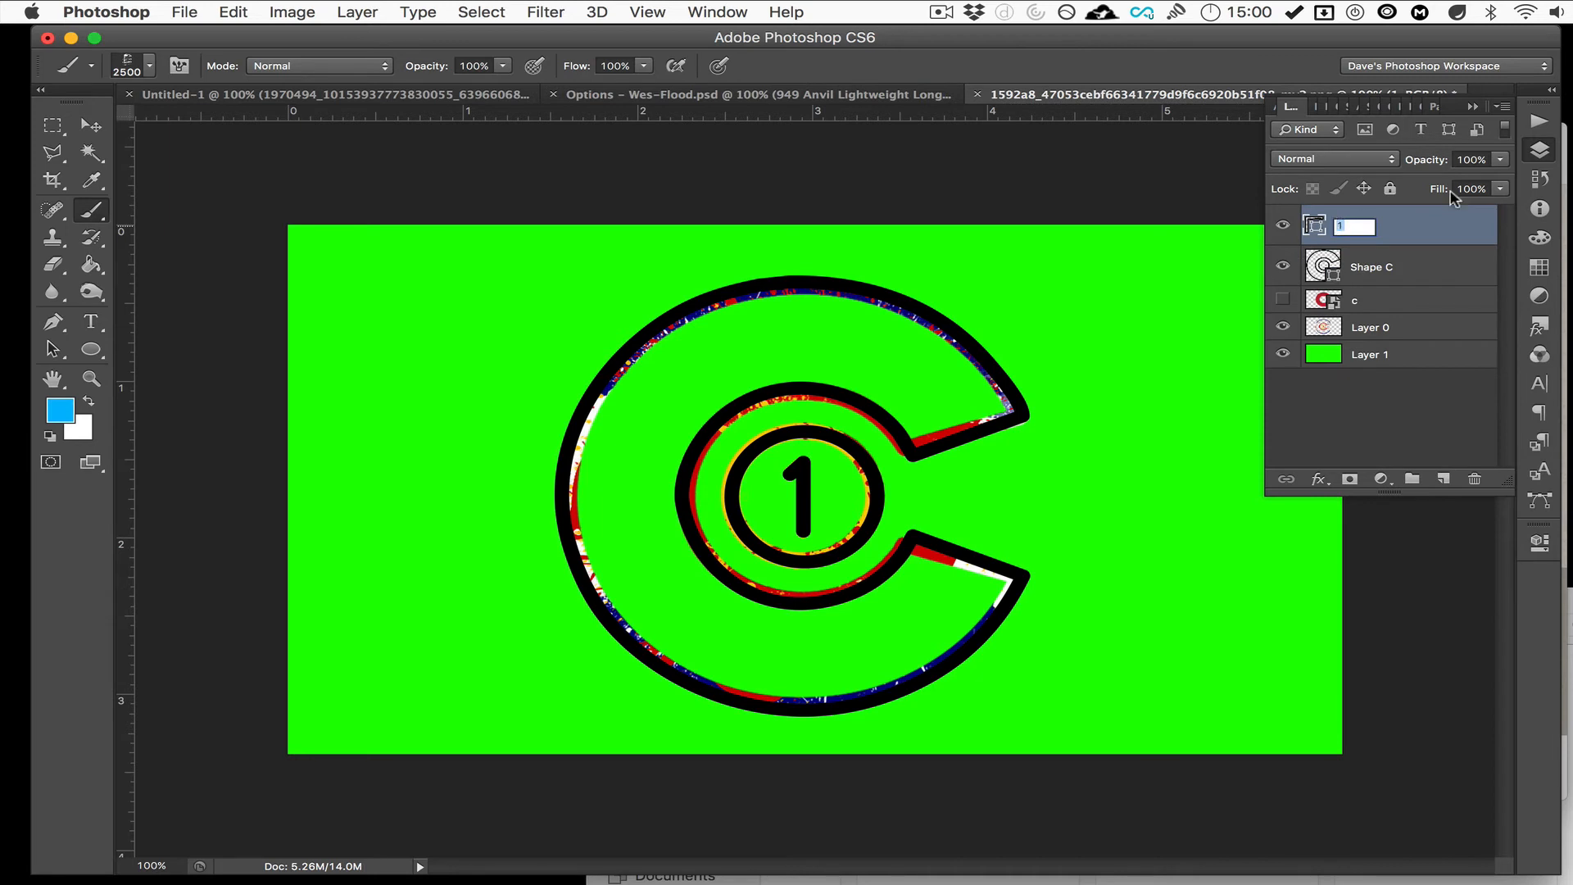
pyautogui.write('Shapesn')
pyautogui.press('BackSpace')
pyautogui.press('BackSpace')
pyautogui.press('BackSpace')
# Try merging the Shape 1 and Shape C layers into one and undo the merge.
pyautogui.click(1384, 269)
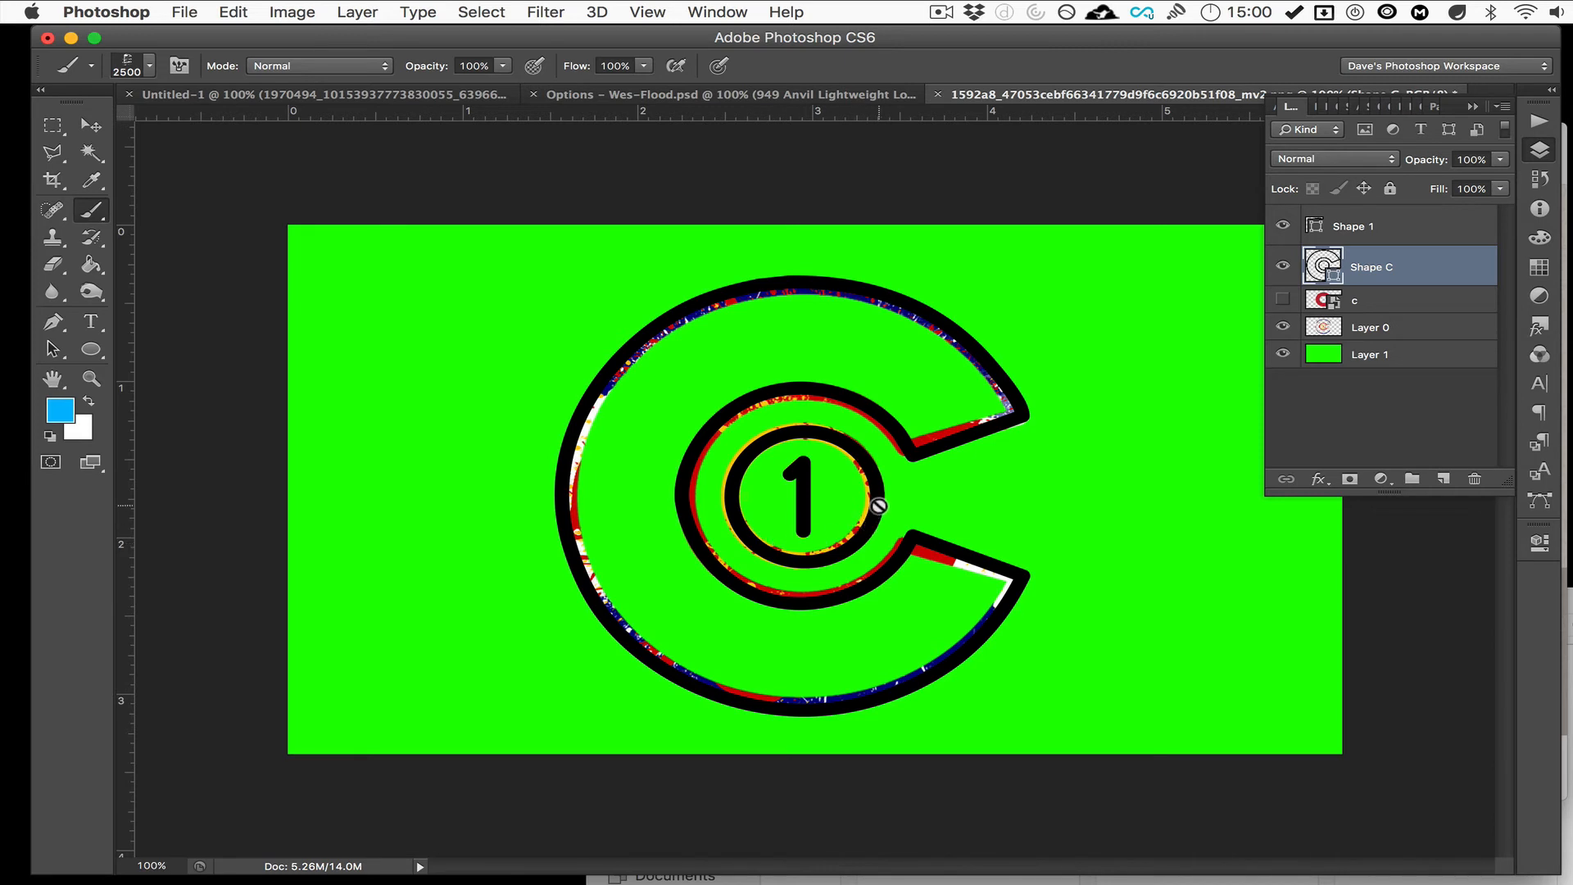
pyautogui.keyDown('shift'); pyautogui.click(1356, 227); pyautogui.keyUp('shift')
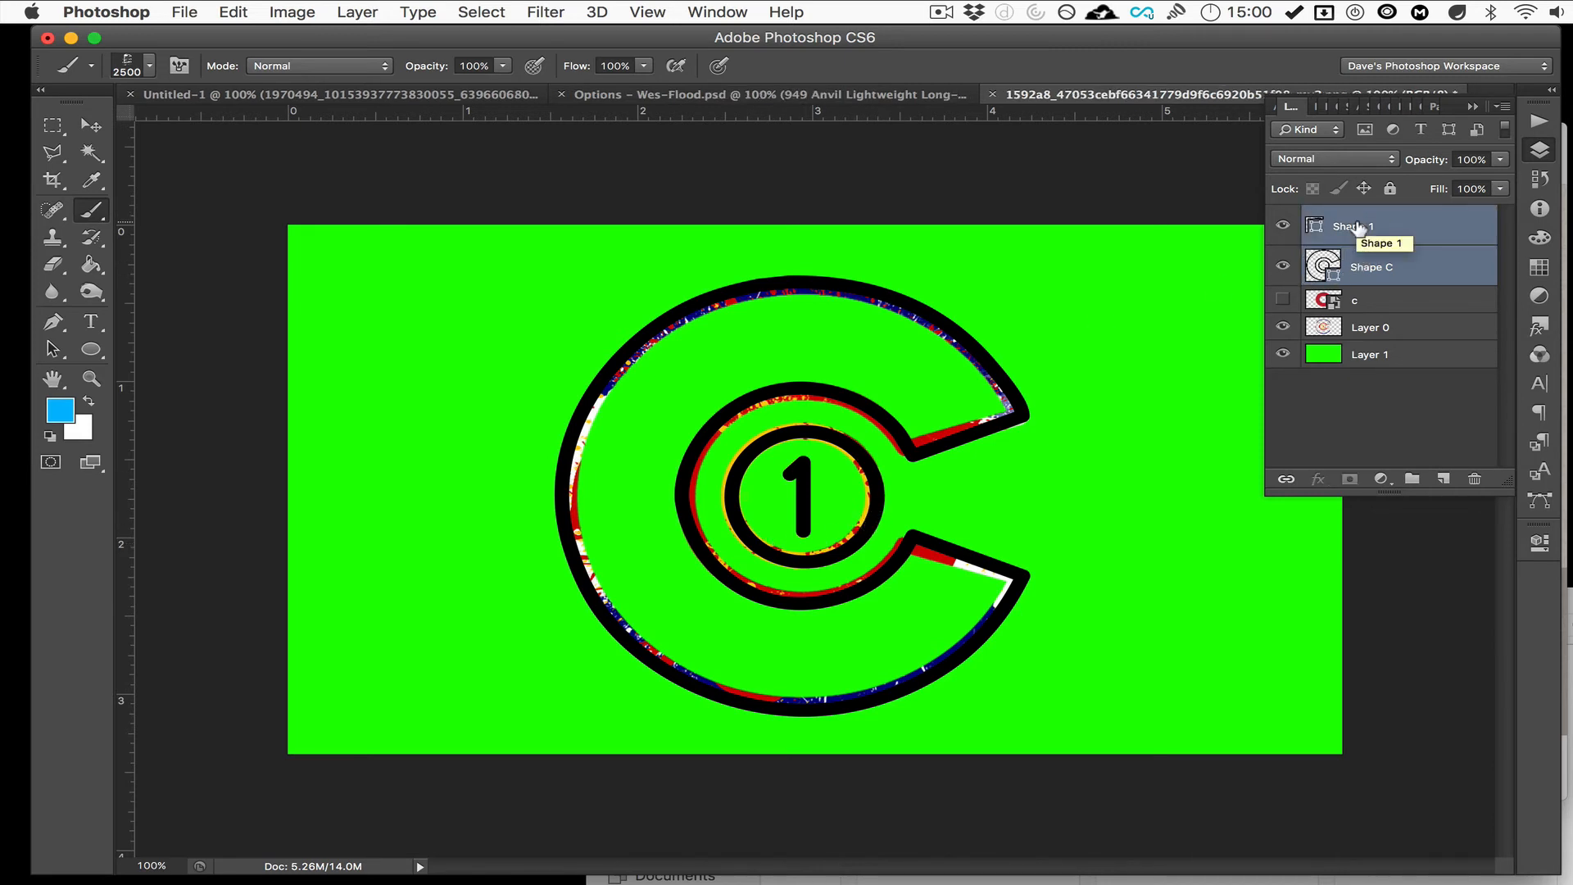
pyautogui.press('super+e')
pyautogui.press('super+z')
# Try combining Shape 1 and Shape C with Unite Shapes and undo the combination.
pyautogui.click(357, 11)
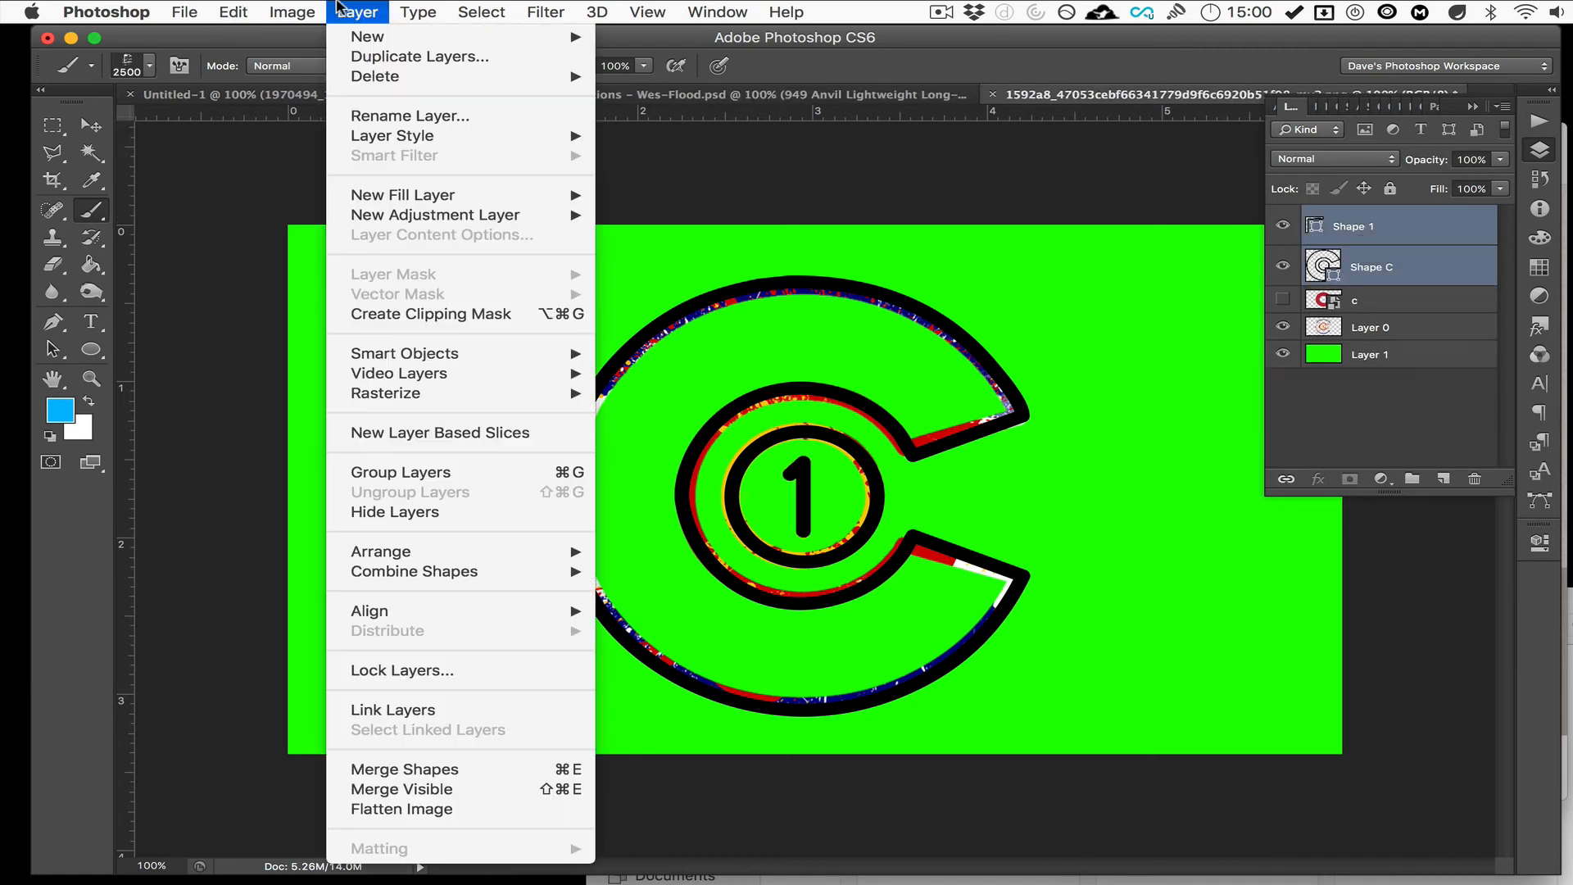
pyautogui.moveTo(509, 572)
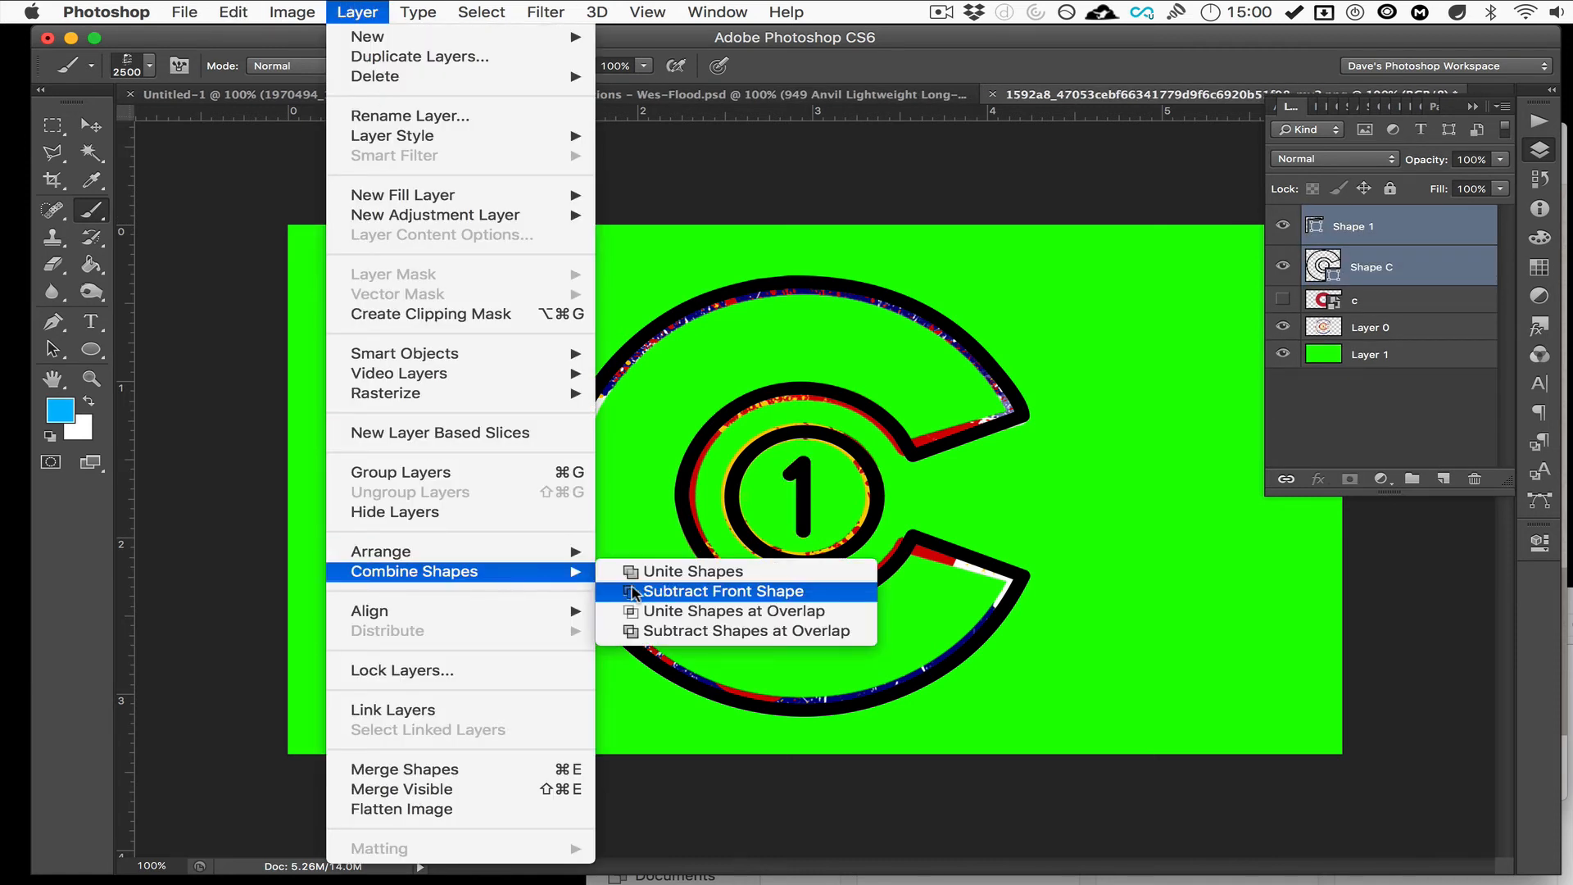
pyautogui.click(697, 571)
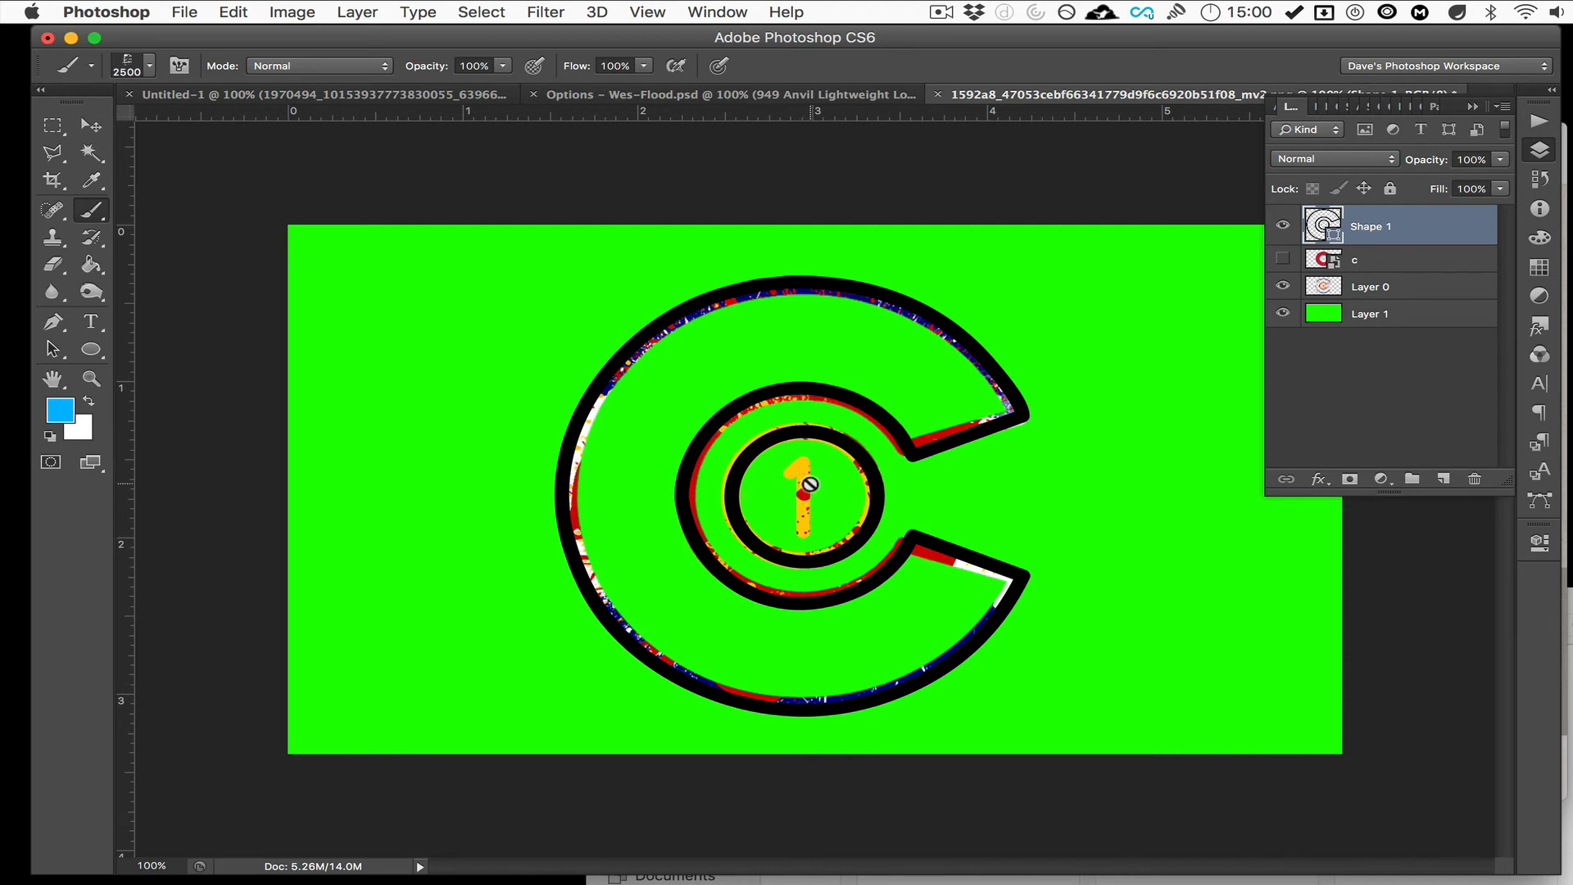
pyautogui.press('super+z')
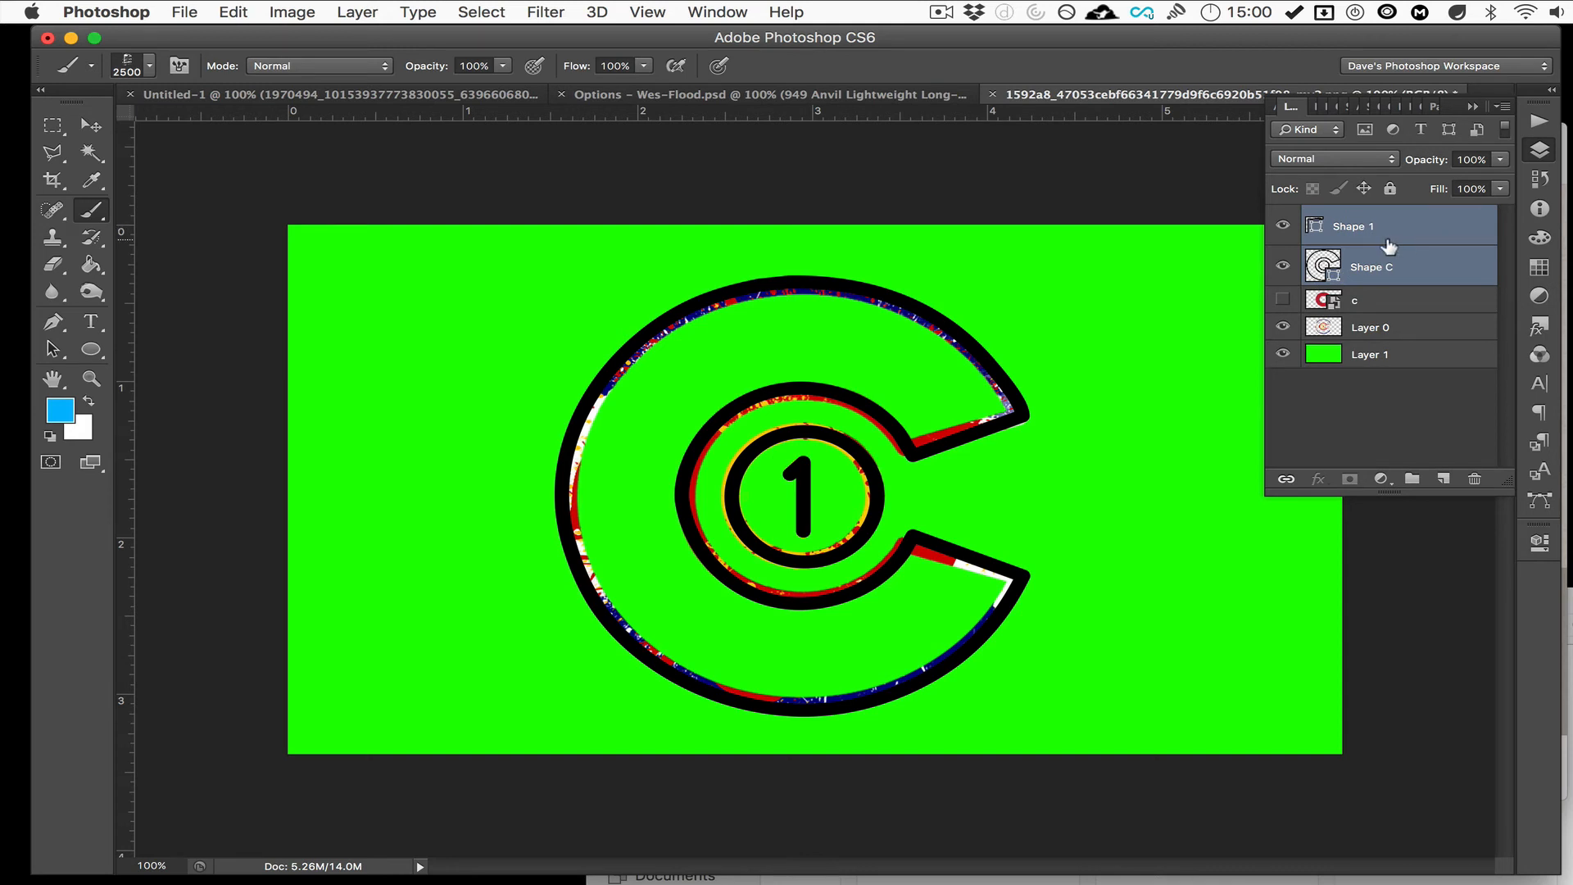
# Create a layer group, move Shape 1 and Shape C into it, and collapse the group.
pyautogui.click(1412, 481)
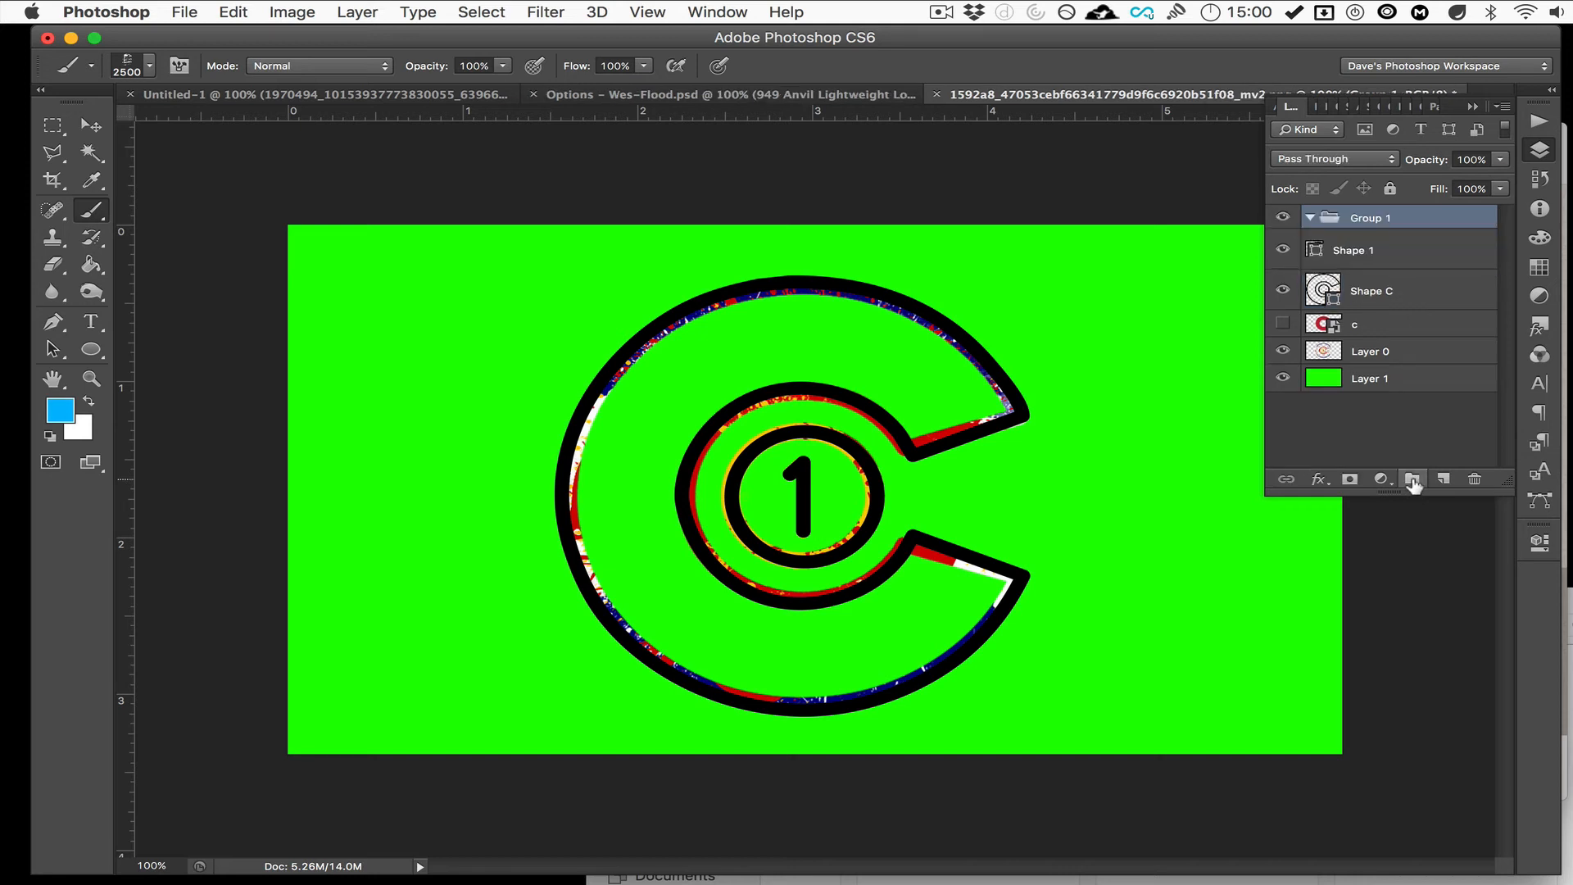
pyautogui.click(1373, 259)
pyautogui.keyDown('shift'); pyautogui.click(1370, 288); pyautogui.keyUp('shift')
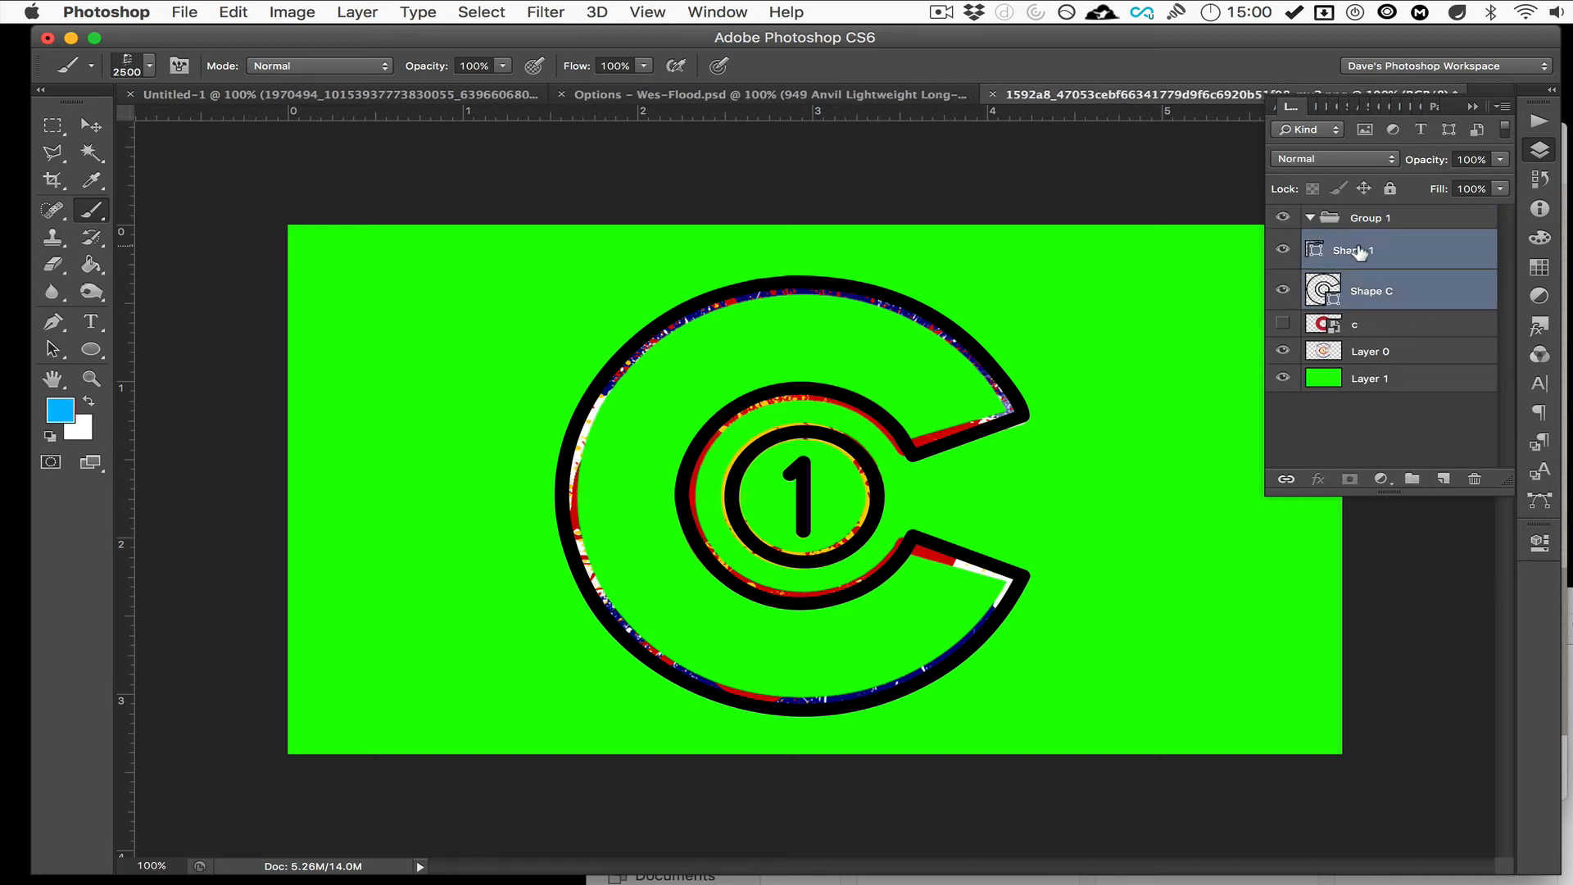
pyautogui.moveTo(1360, 252); pyautogui.dragTo(1371, 221)
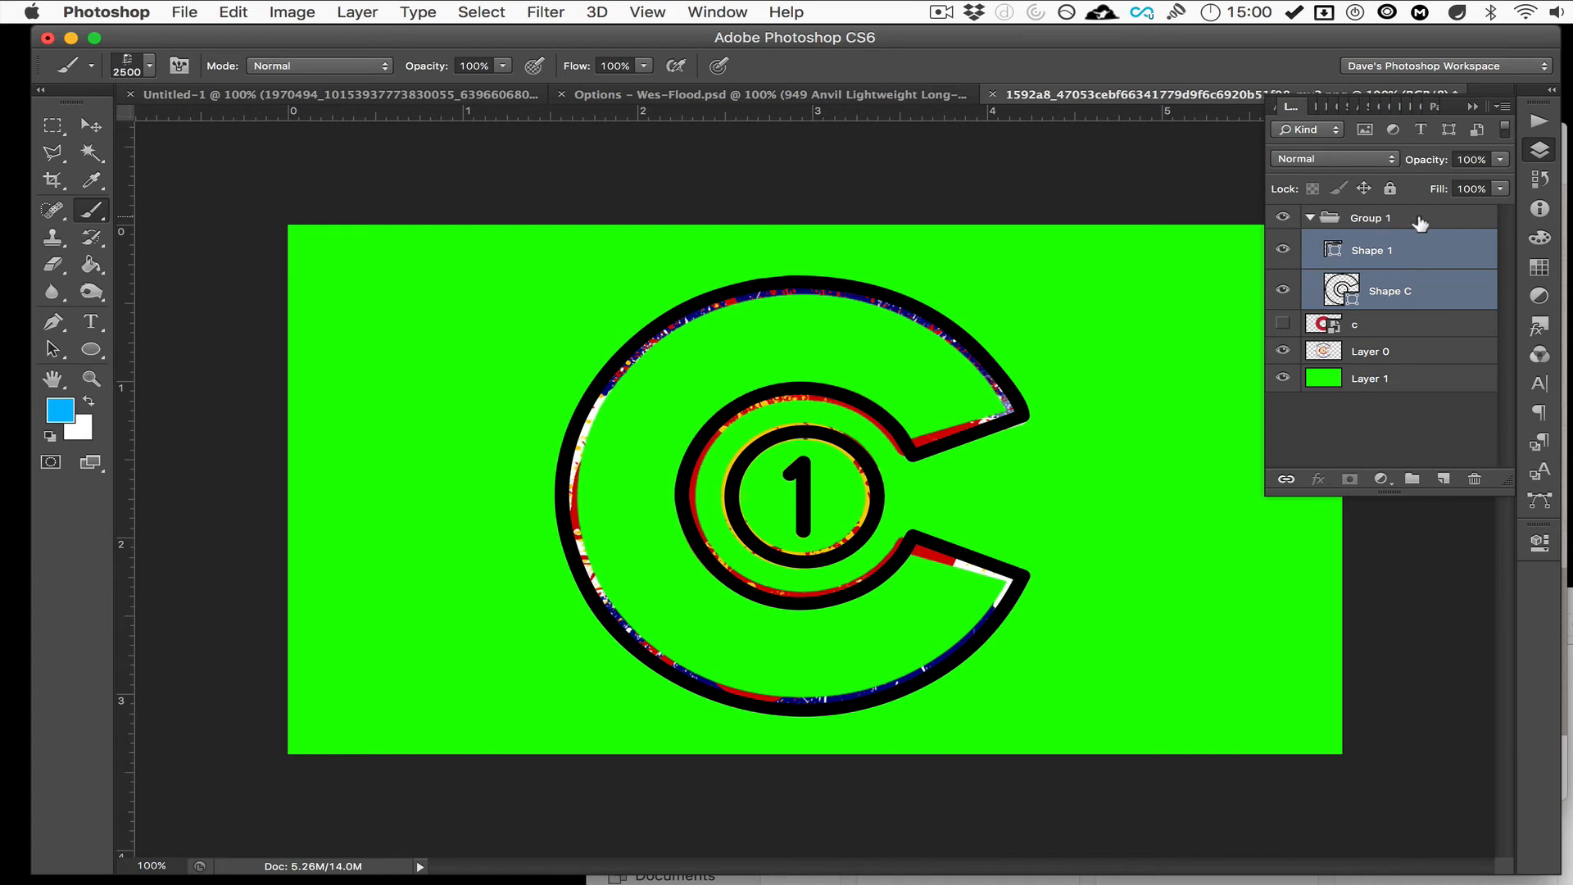
pyautogui.click(1310, 218)
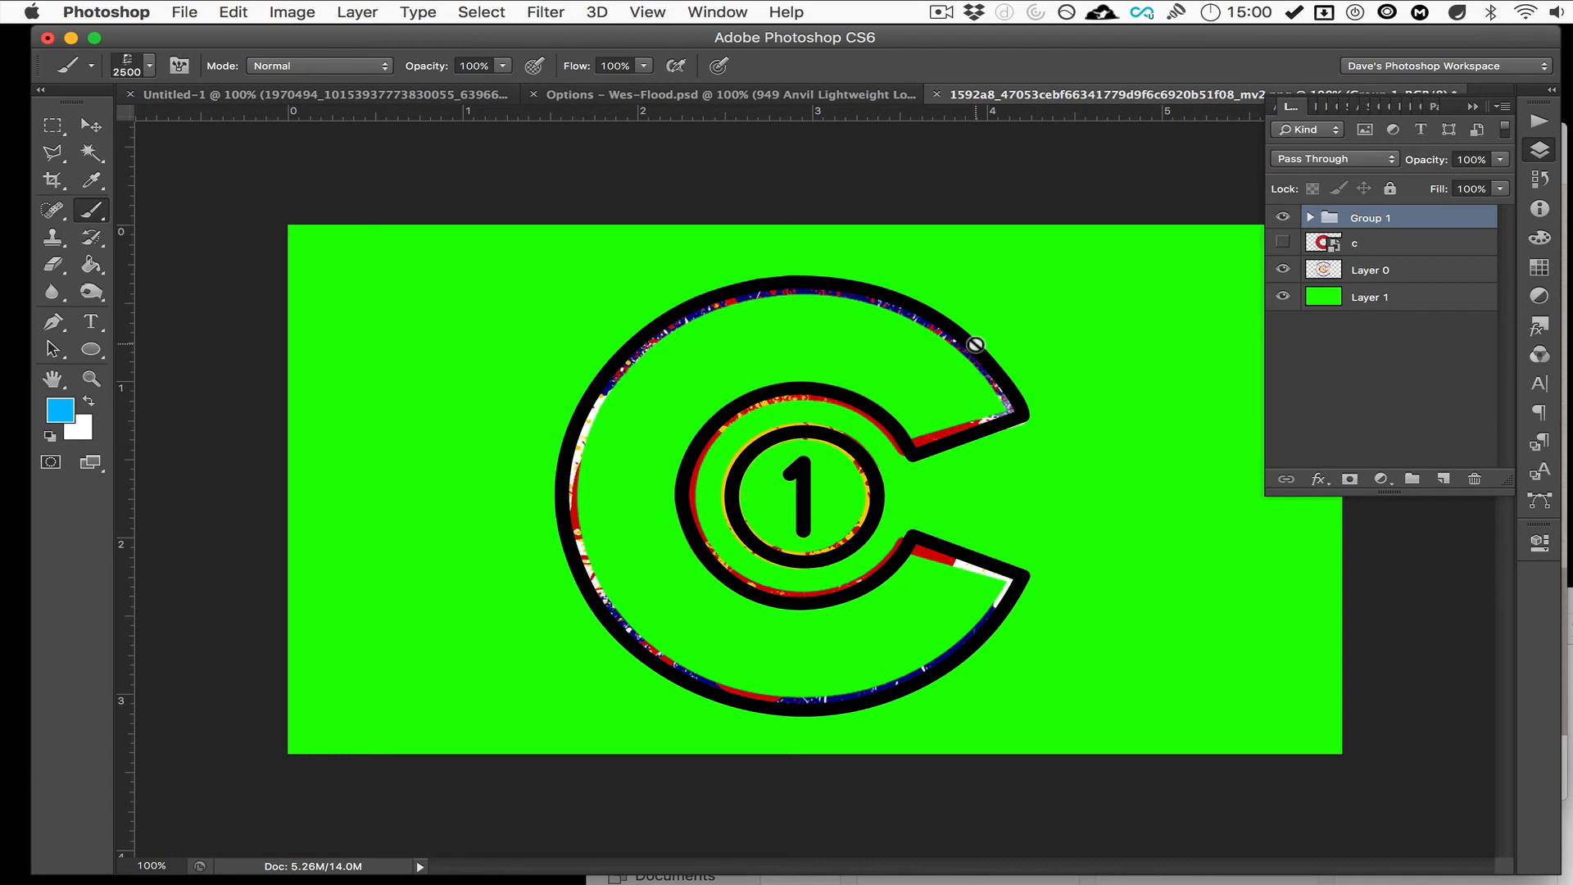
# Add a new layer above the group and paint blue grunge texture across the logo with the 2500 px and 2497 px brushes.
pyautogui.click(1444, 481)
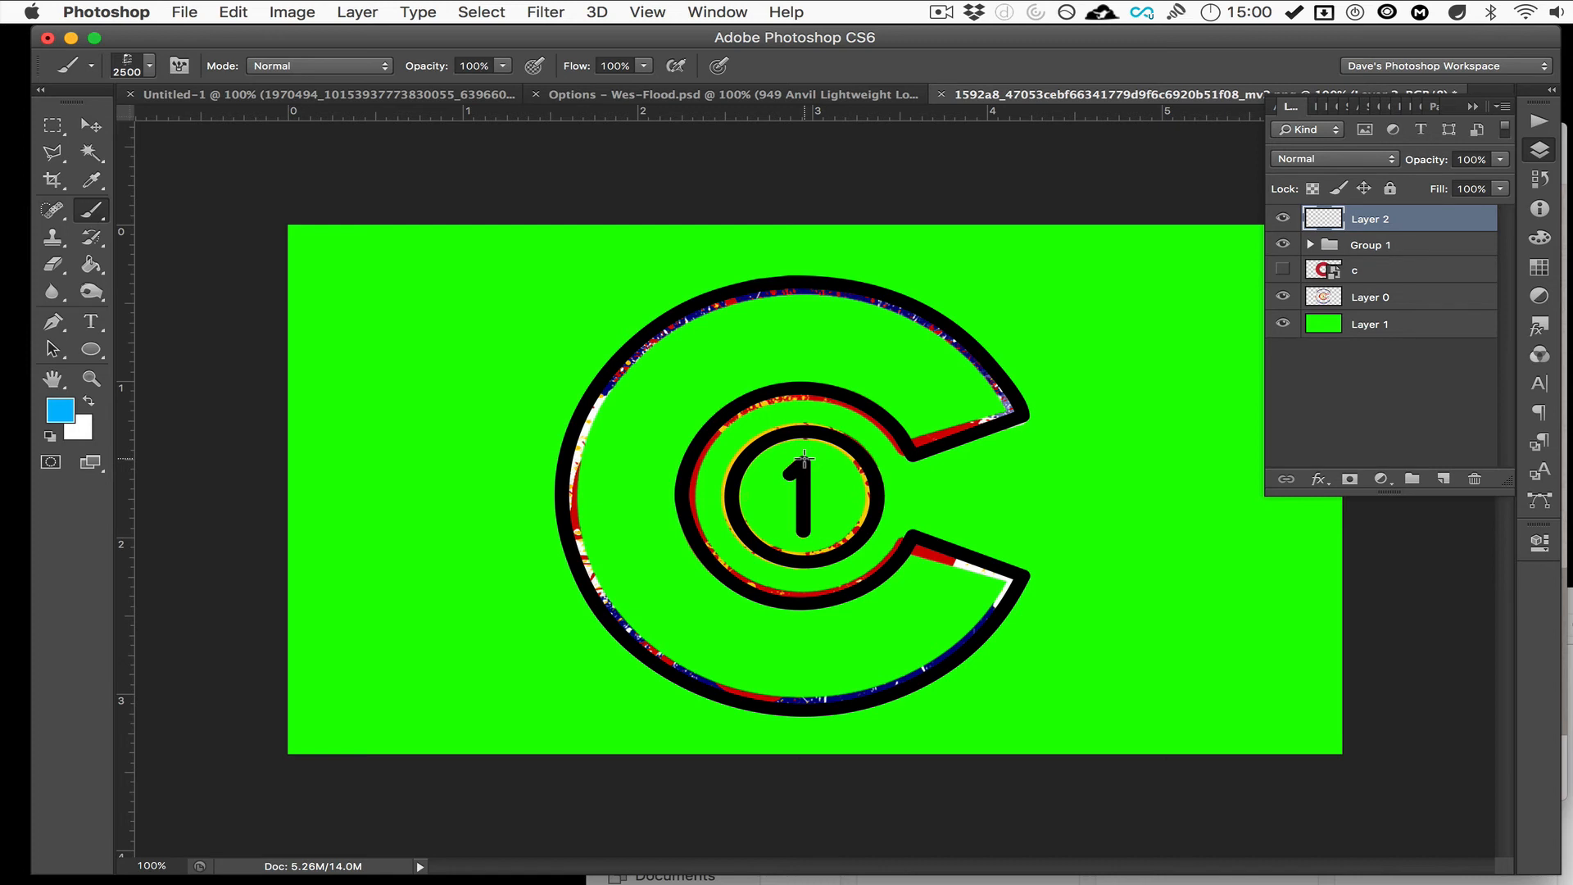
pyautogui.click(804, 459)
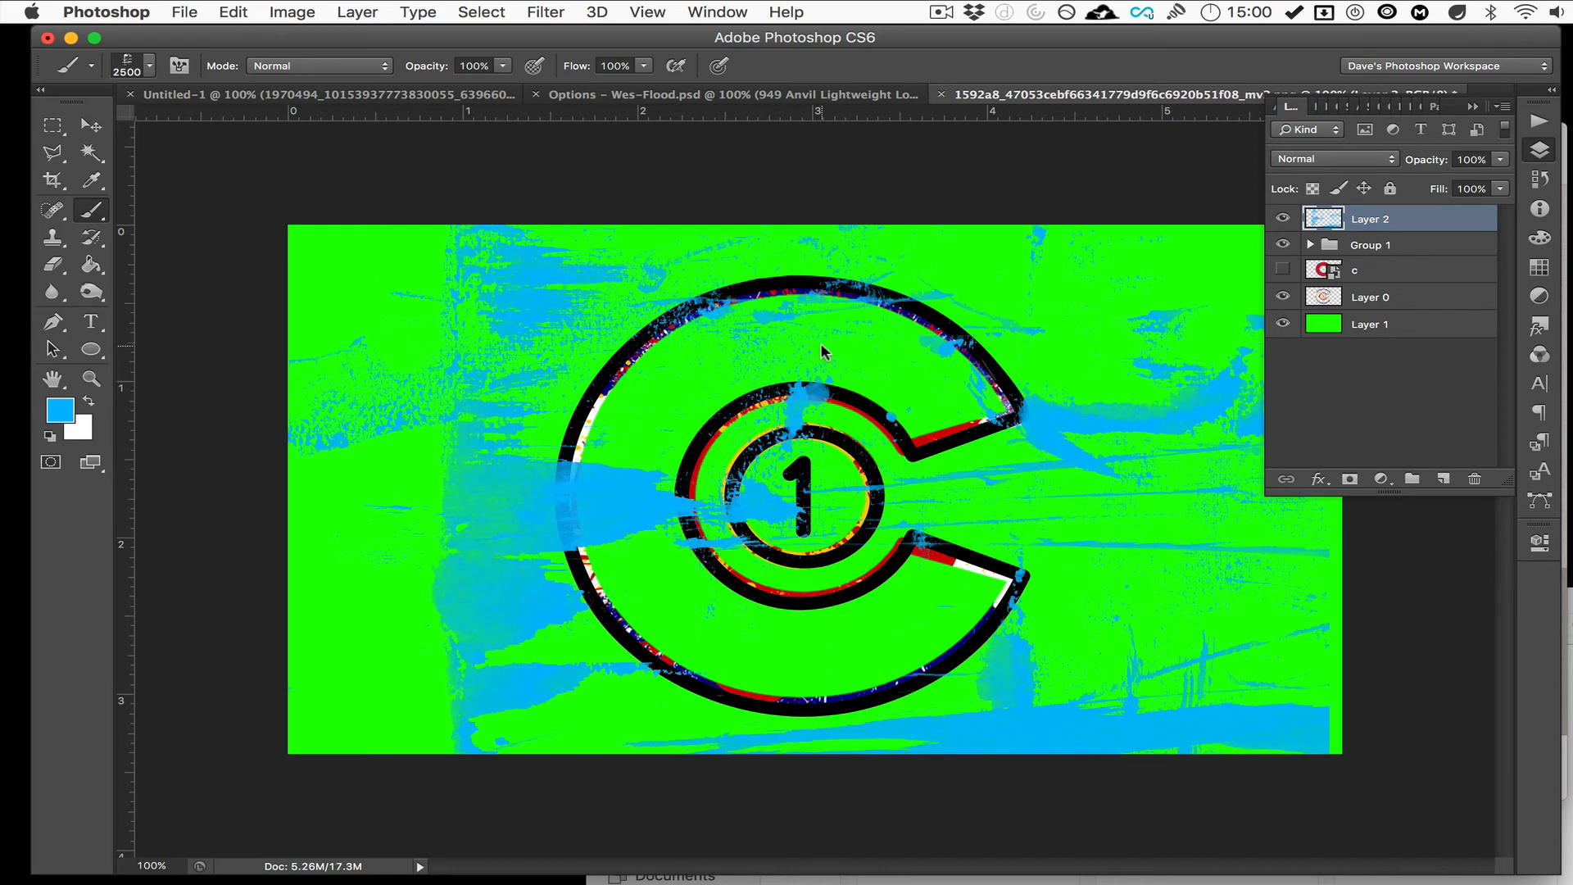
pyautogui.click(153, 72)
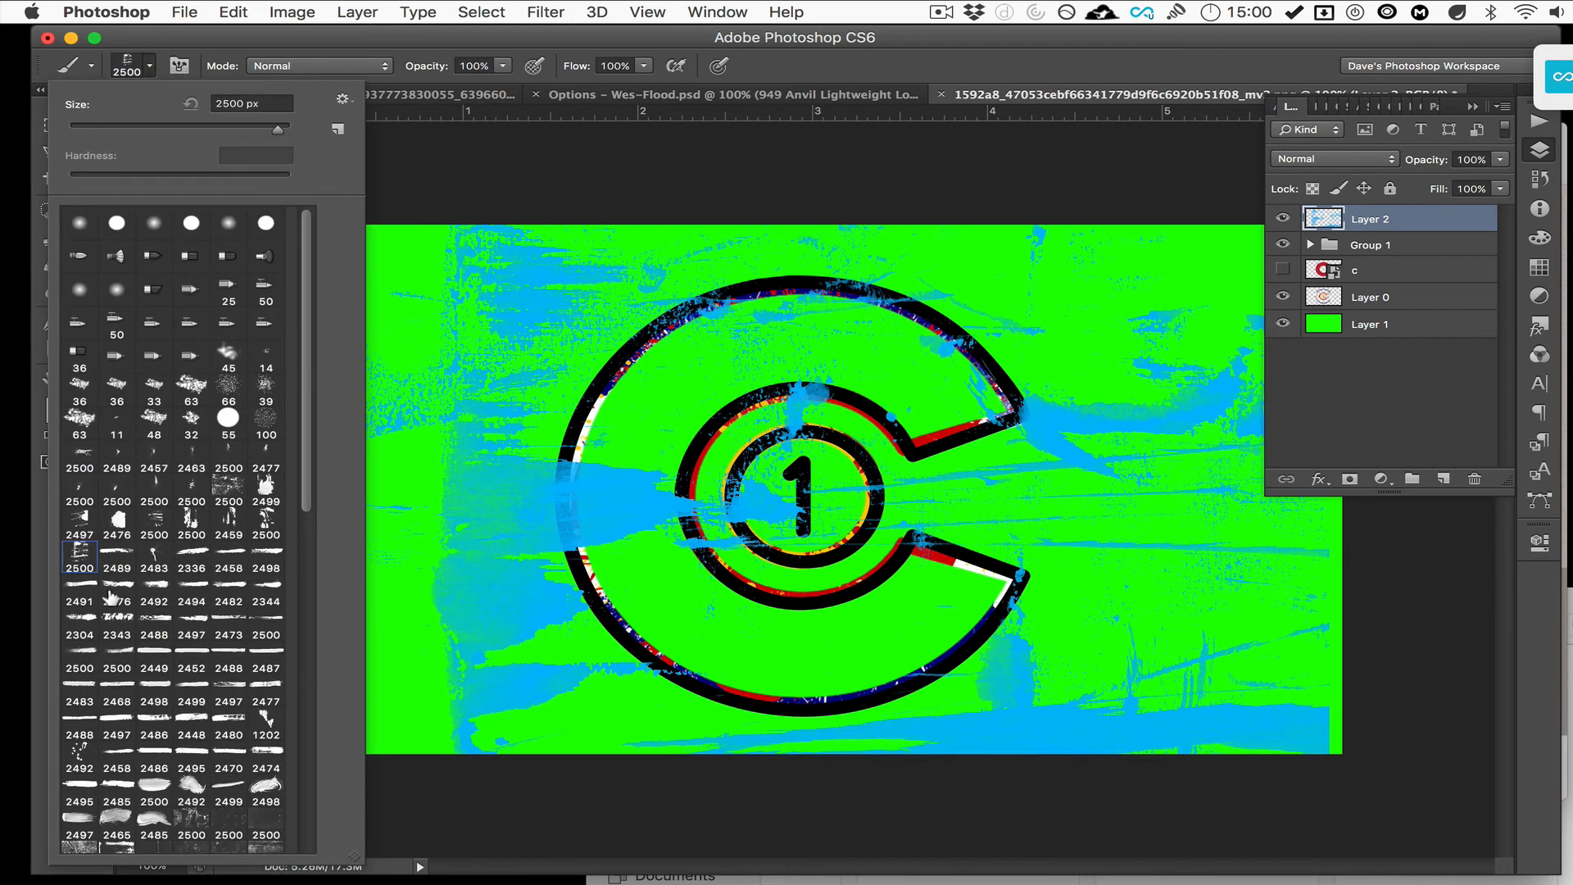
pyautogui.click(80, 518)
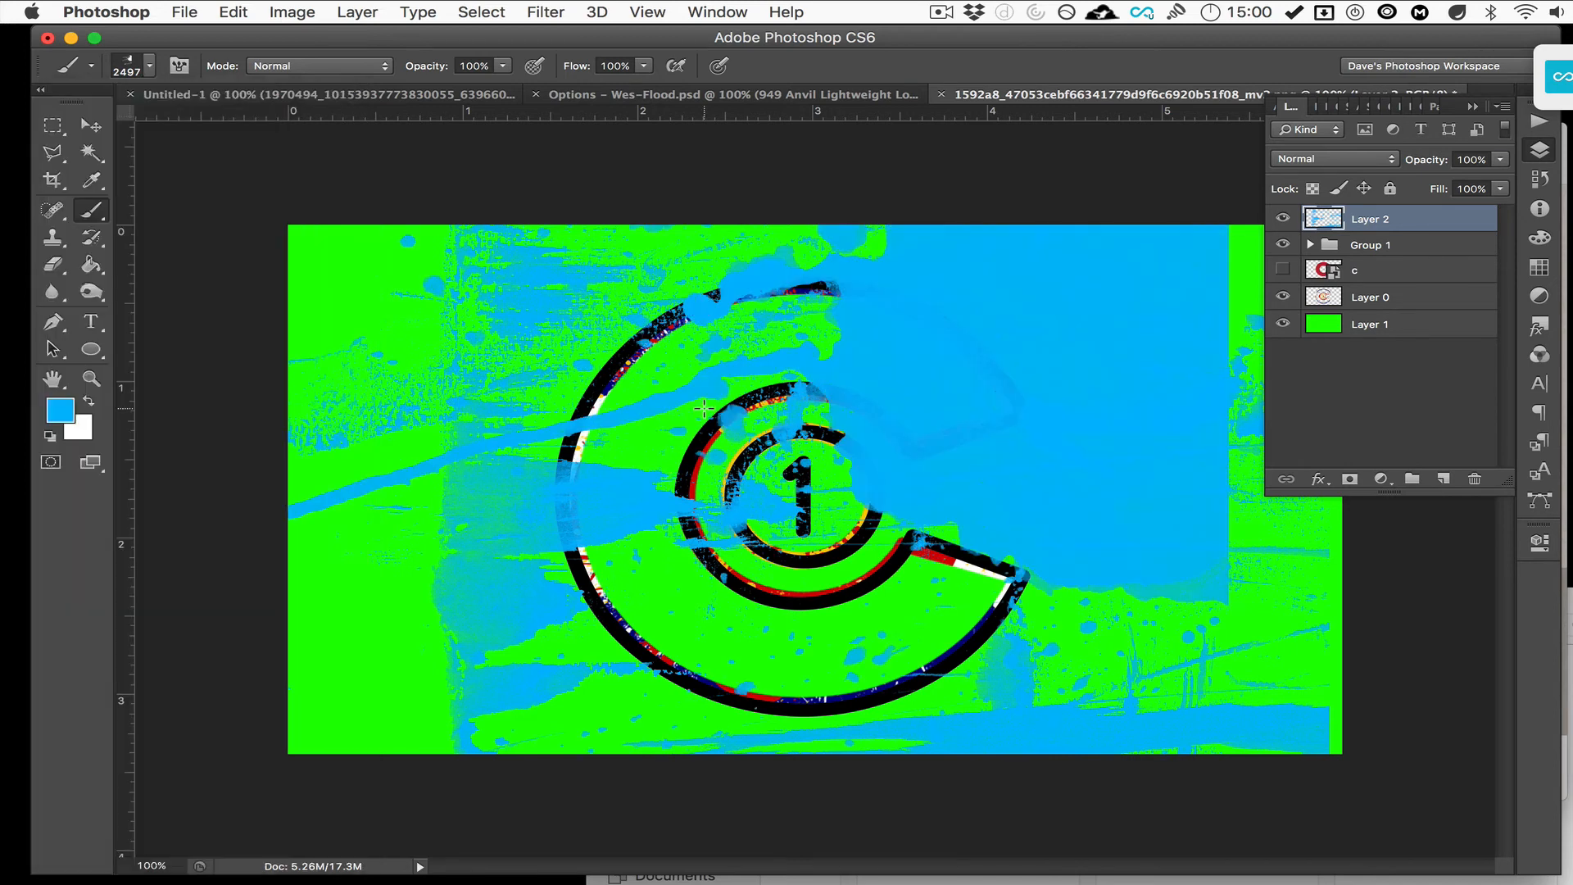
pyautogui.click(704, 407)
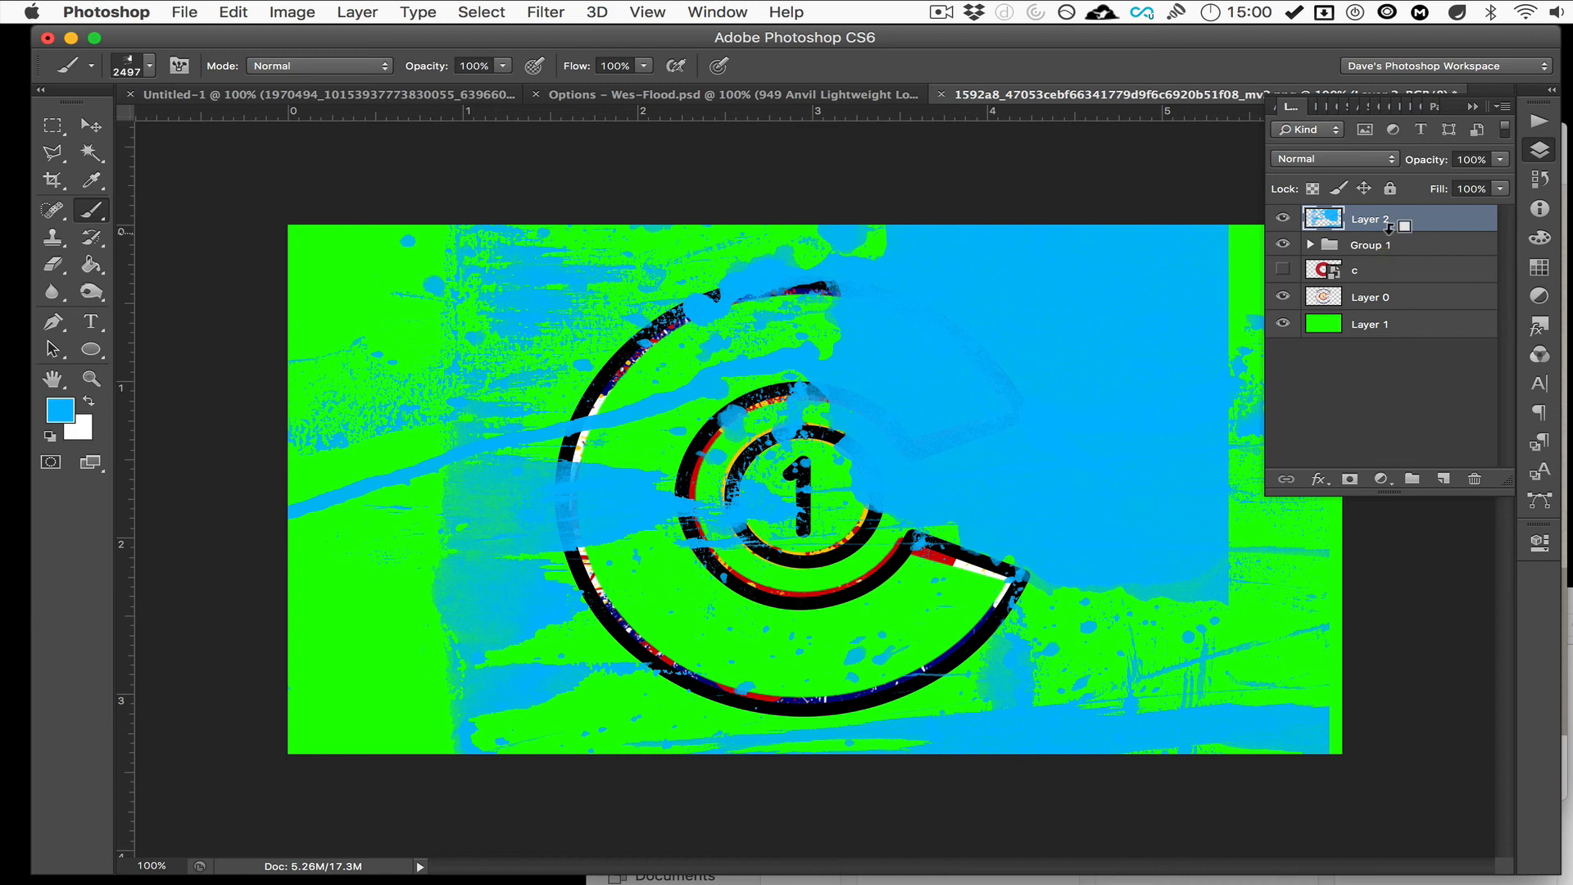
# Clip the blue grunge layer to Group 1 and hide Layer 0.
pyautogui.moveTo(1398, 225); pyautogui.dragTo(1362, 231)
pyautogui.keyDown('alt'); pyautogui.click(1362, 230); pyautogui.keyUp('alt')
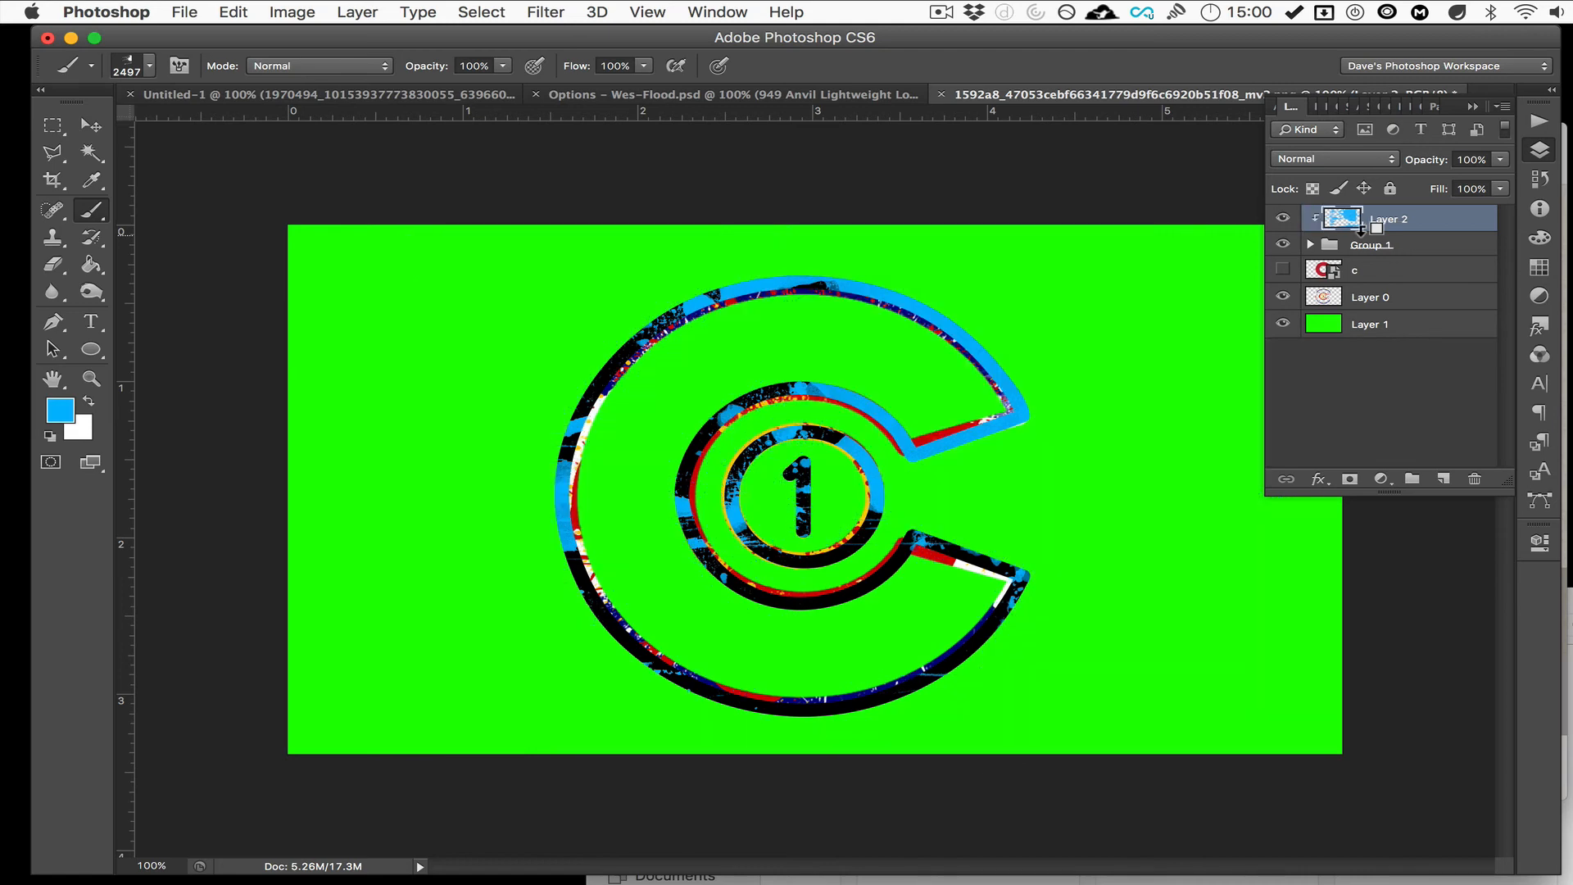
pyautogui.click(1284, 297)
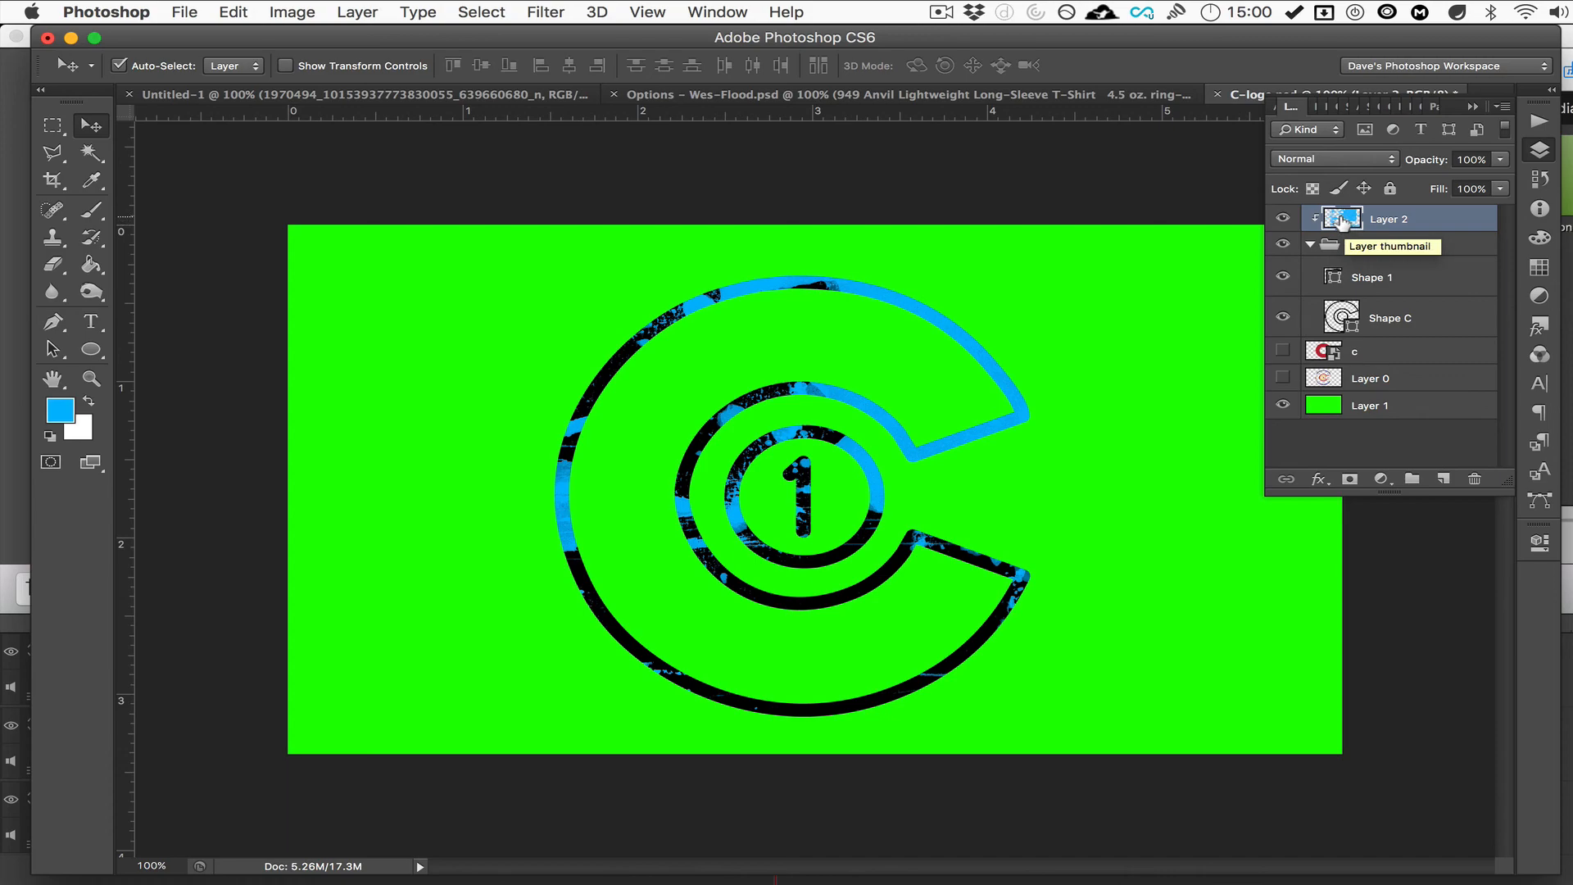
# Load the grunge layer's pixels as a selection and convert the selection into a work path.
pyautogui.moveTo(1342, 221); pyautogui.dragTo(1345, 227)
pyautogui.keyDown('super'); pyautogui.click(1344, 223); pyautogui.keyUp('super')
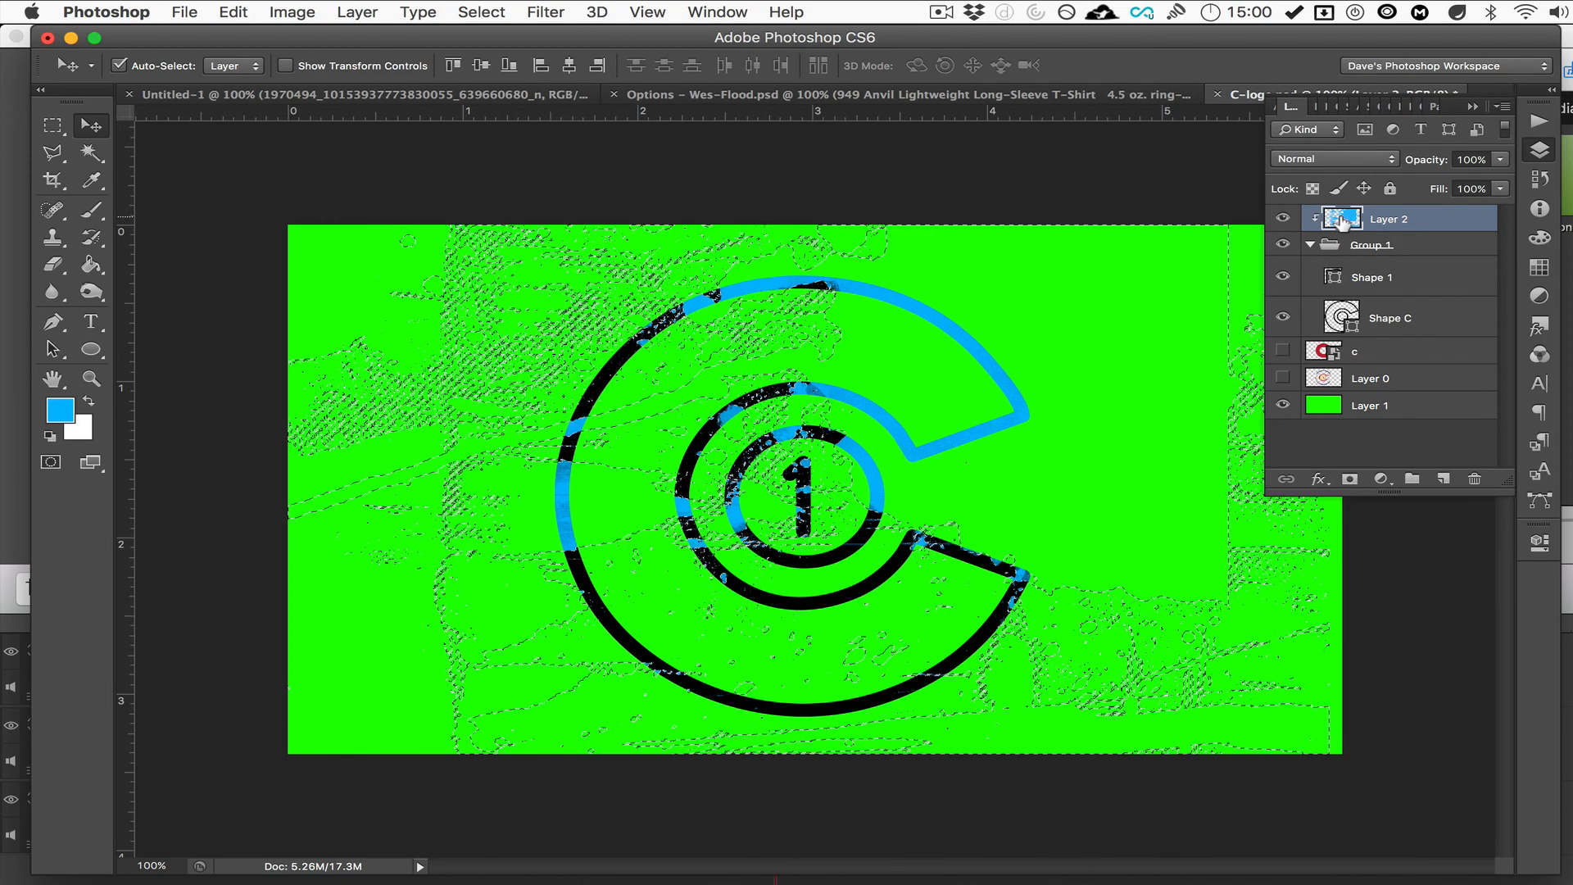
pyautogui.click(1544, 503)
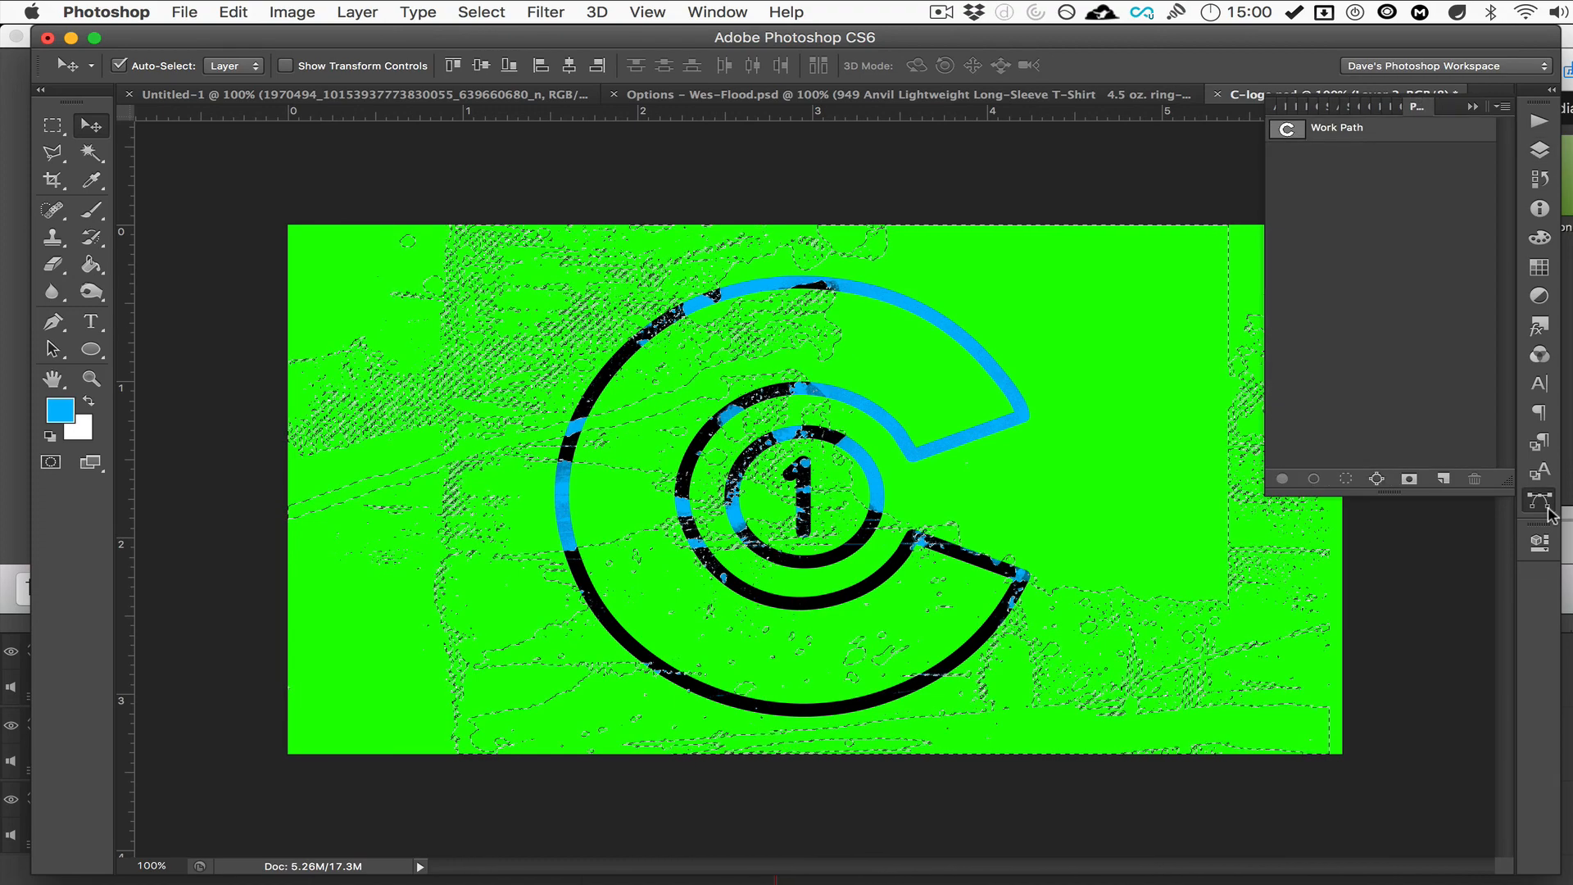
pyautogui.click(1387, 480)
pyautogui.click(1540, 150)
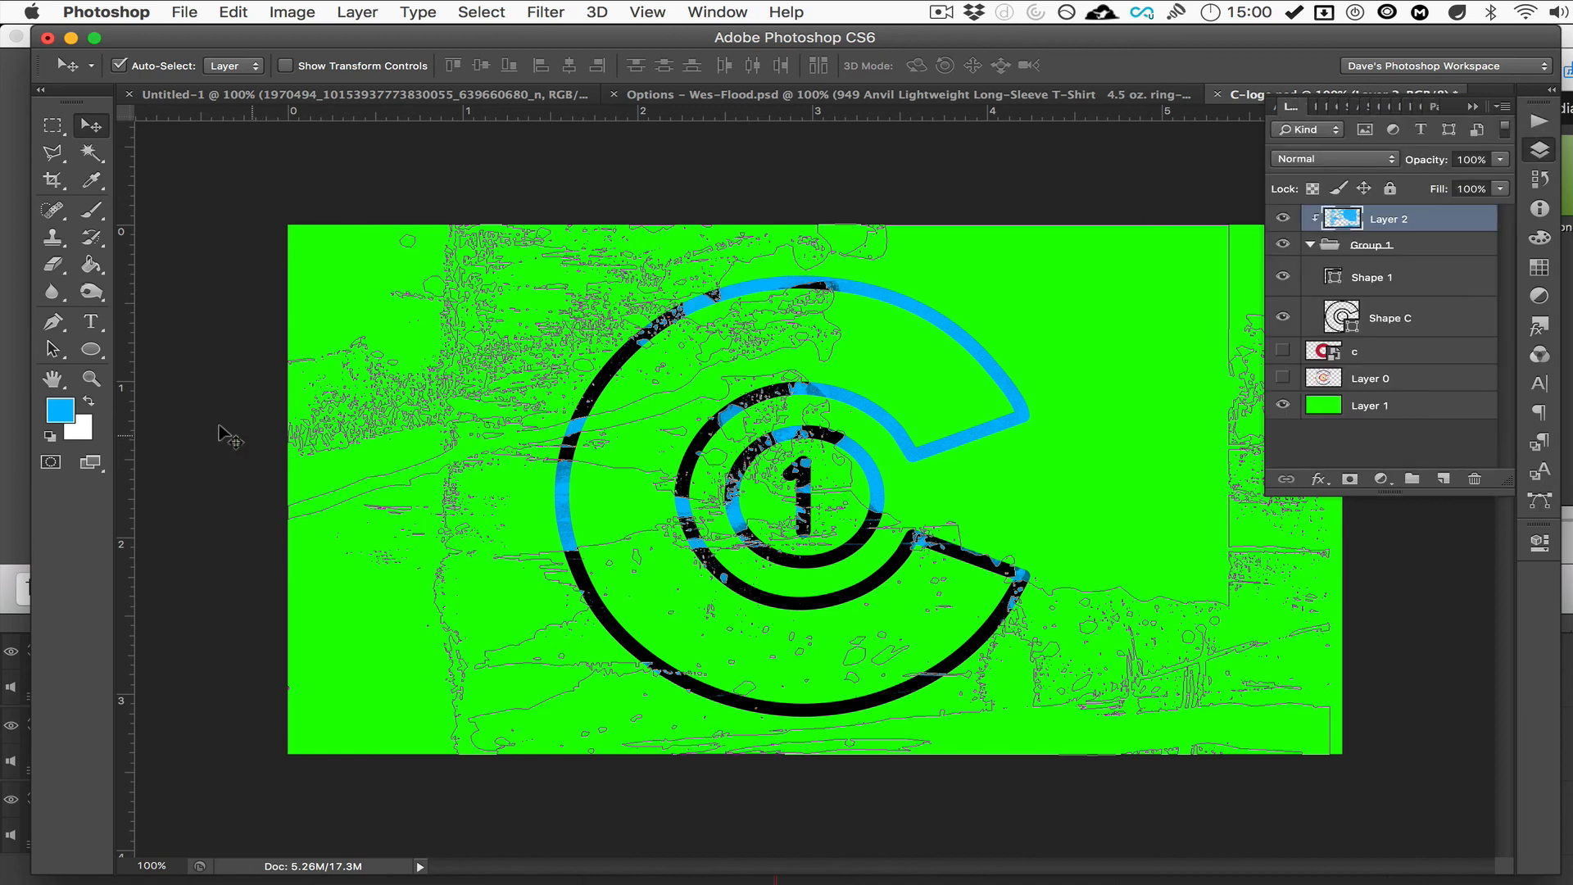
# Make a shape layer from the grunge work path using the Pen tool.
pyautogui.click(52, 325)
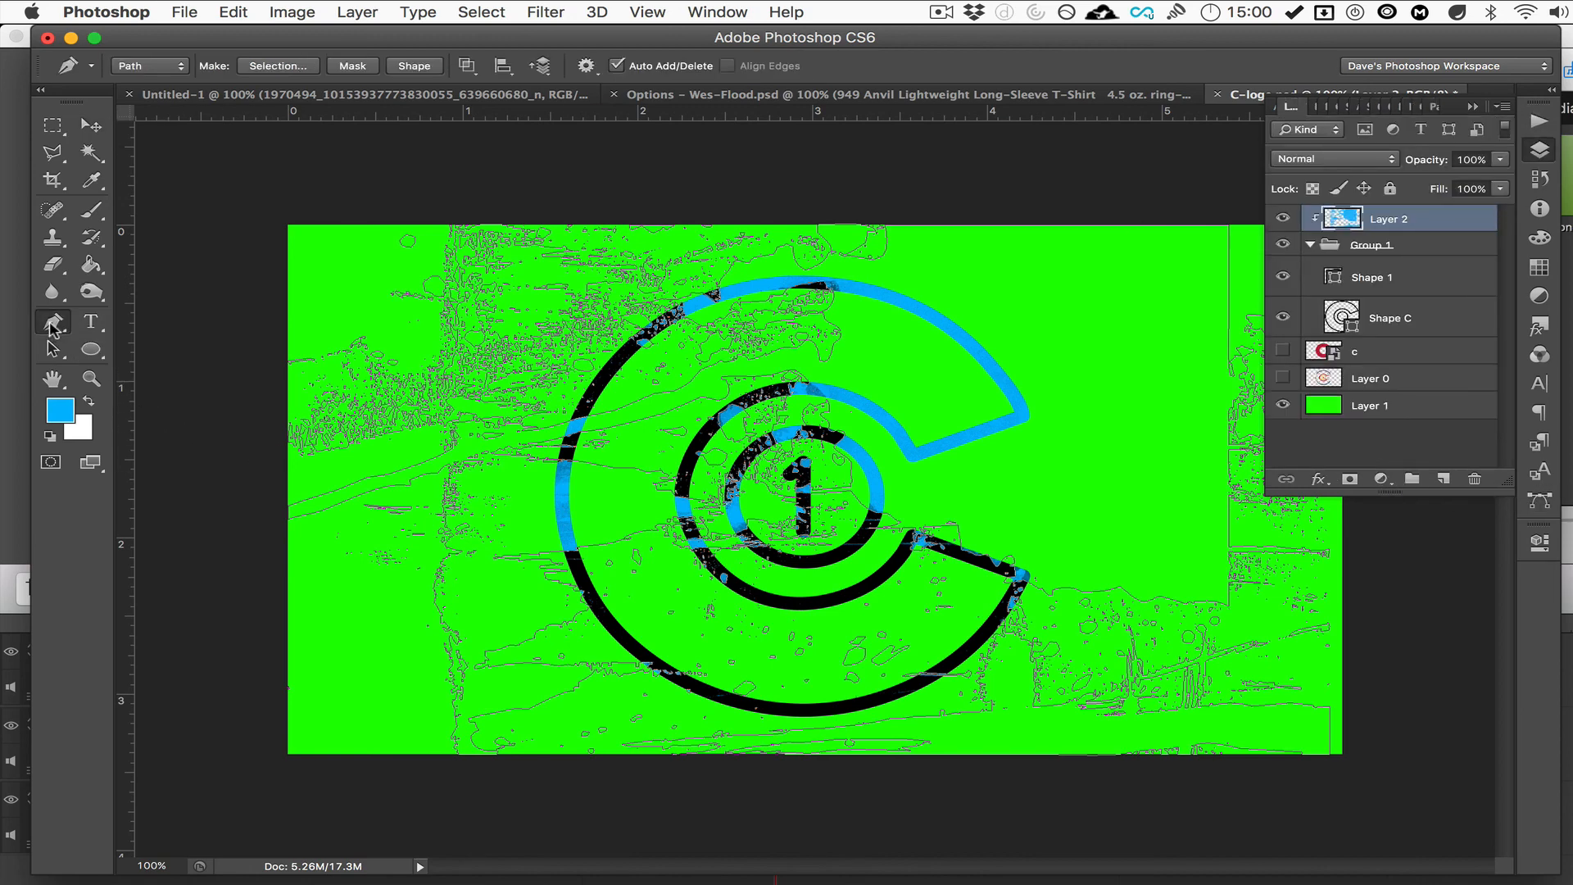
pyautogui.click(165, 63)
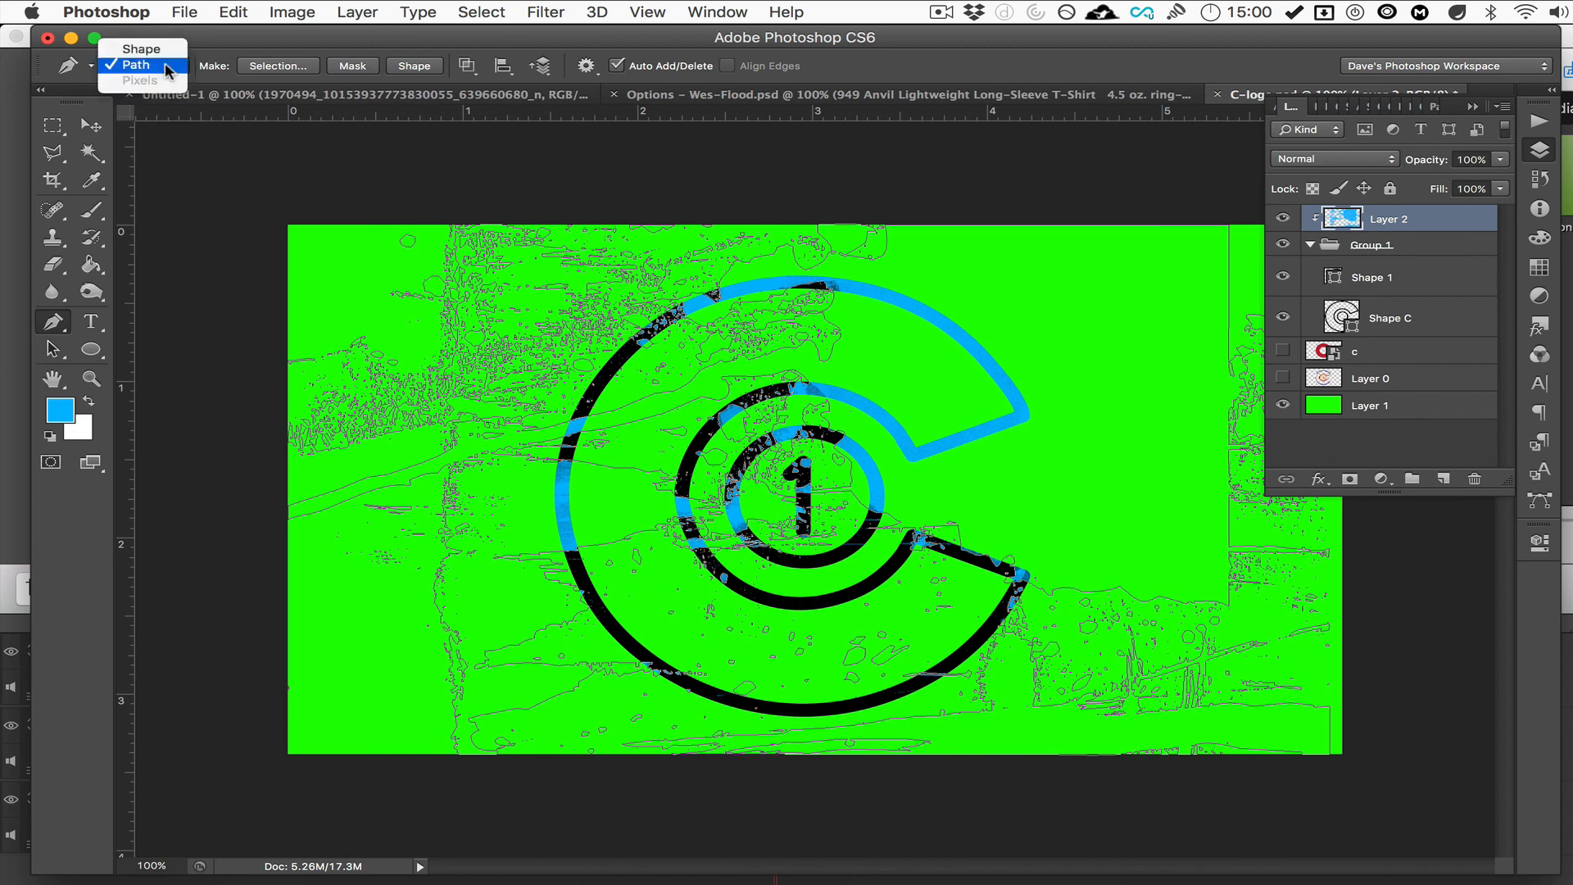
pyautogui.click(417, 65)
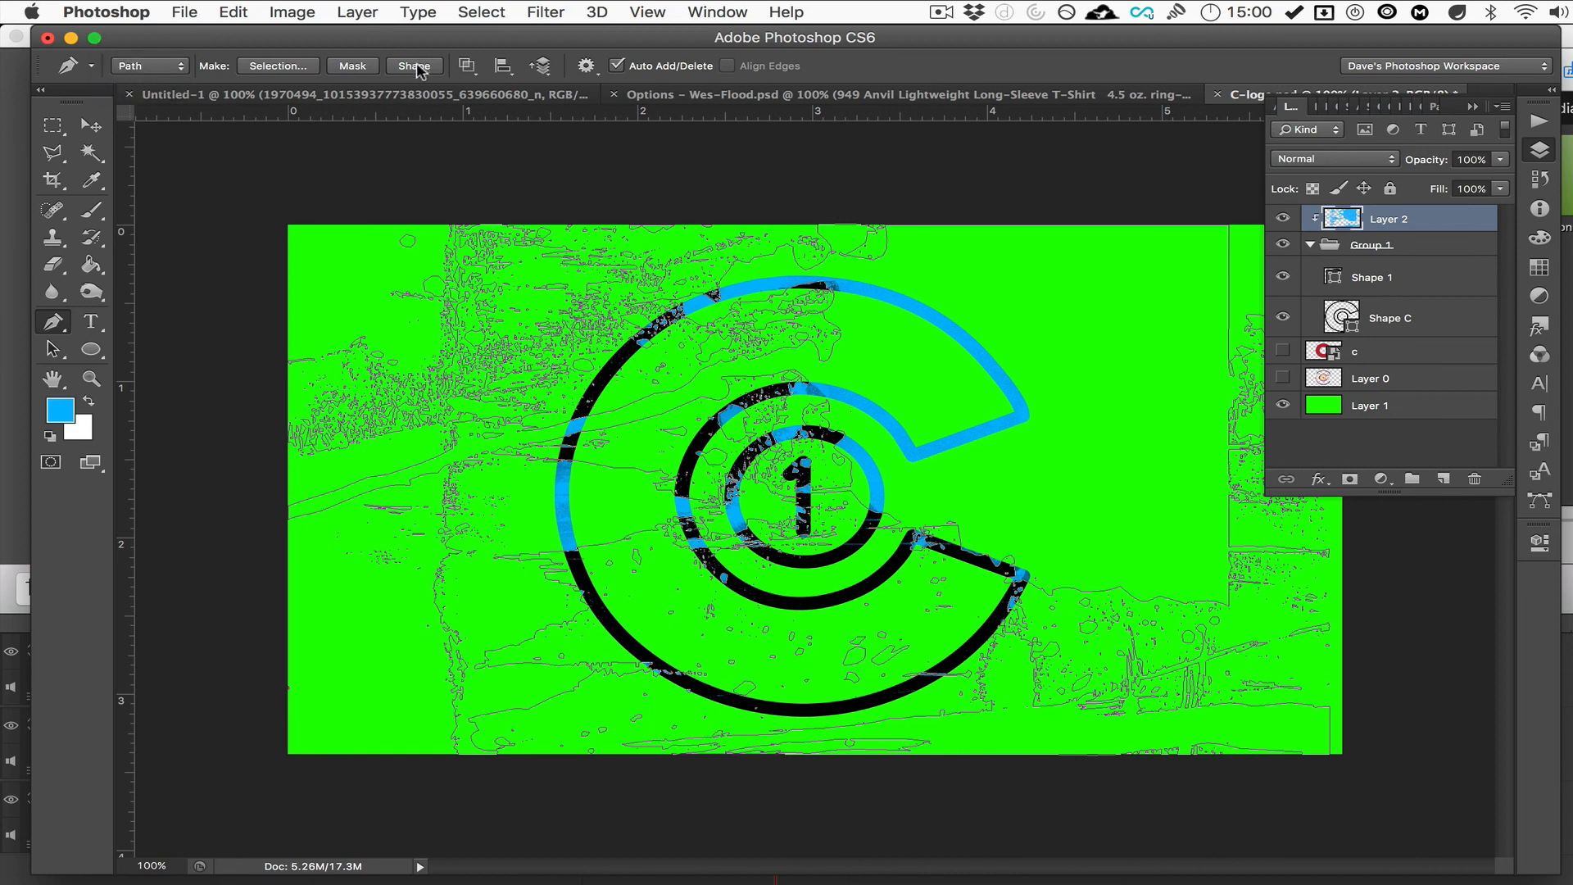
pyautogui.click(417, 68)
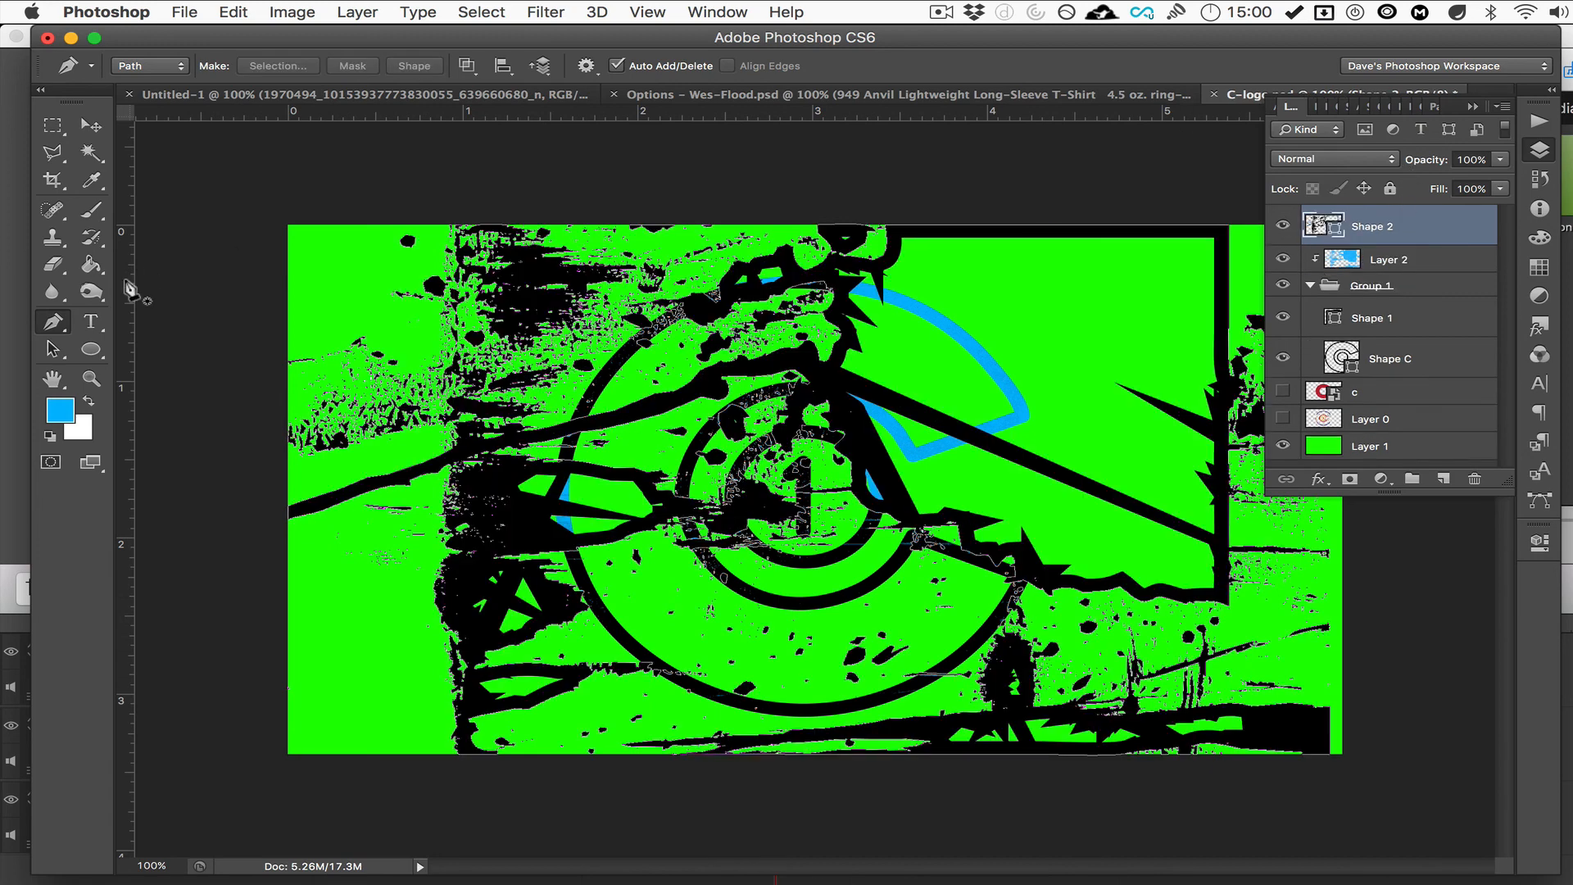
# Set the new grunge shape's stroke to none and its fill to red.
pyautogui.click(91, 350)
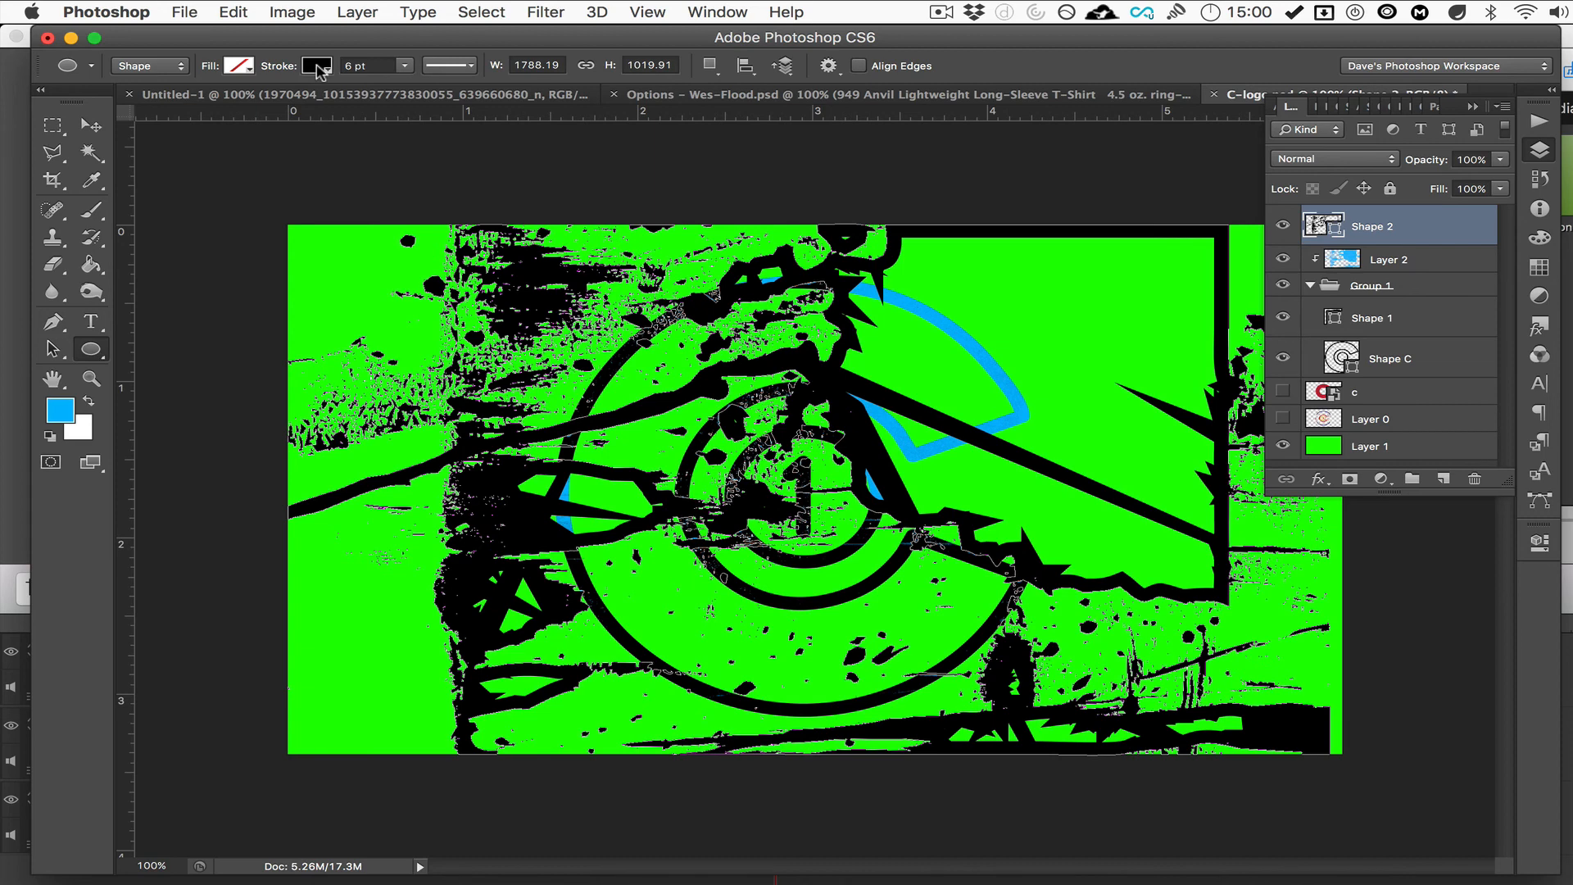
pyautogui.click(313, 66)
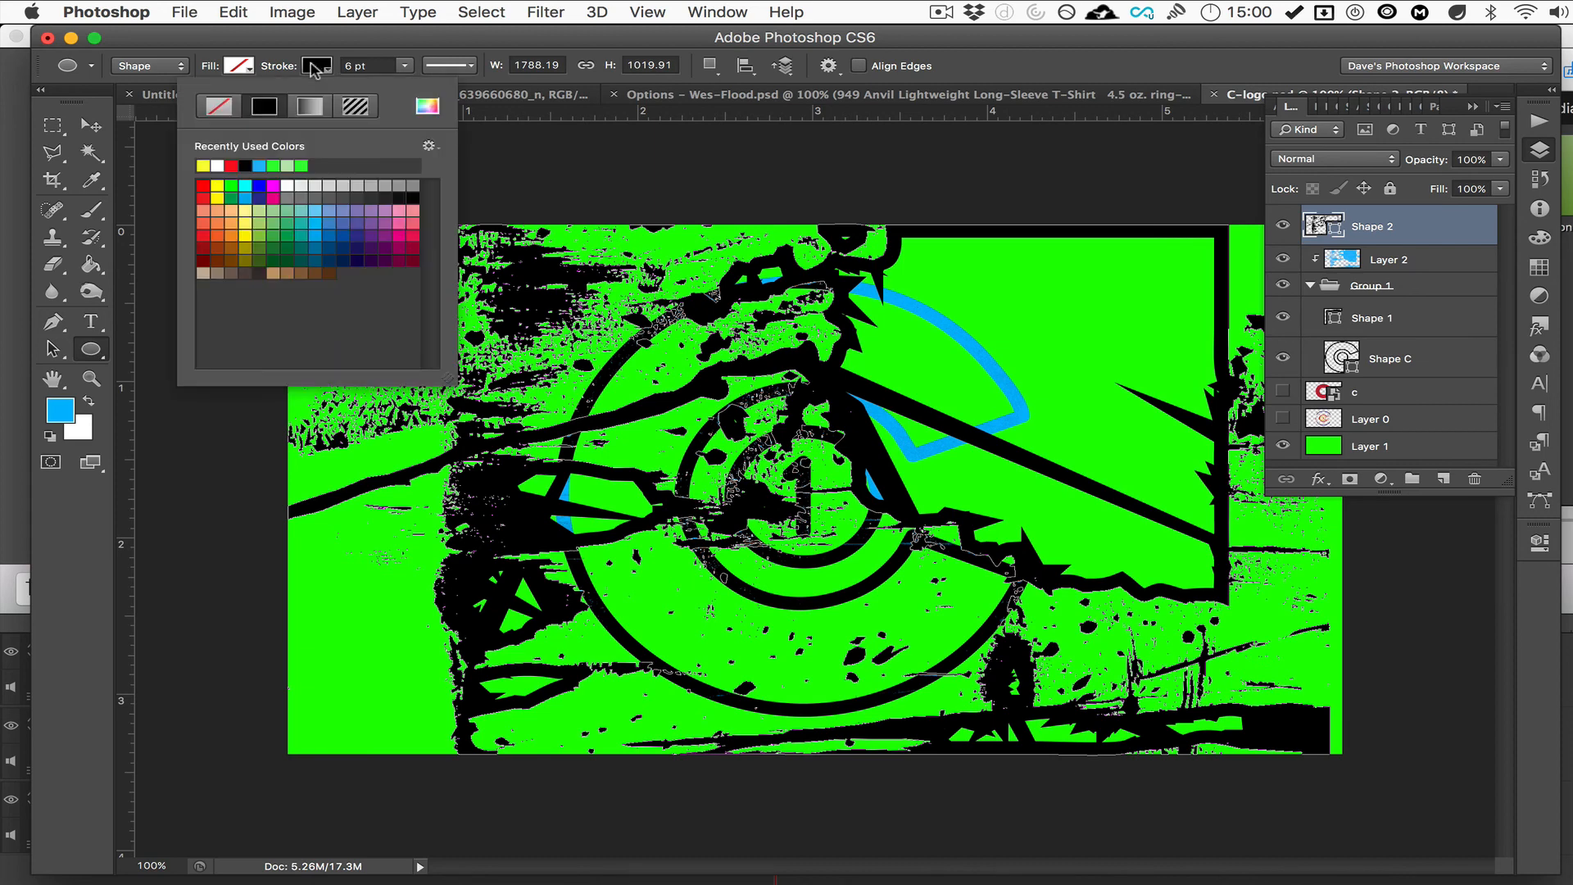
pyautogui.click(218, 105)
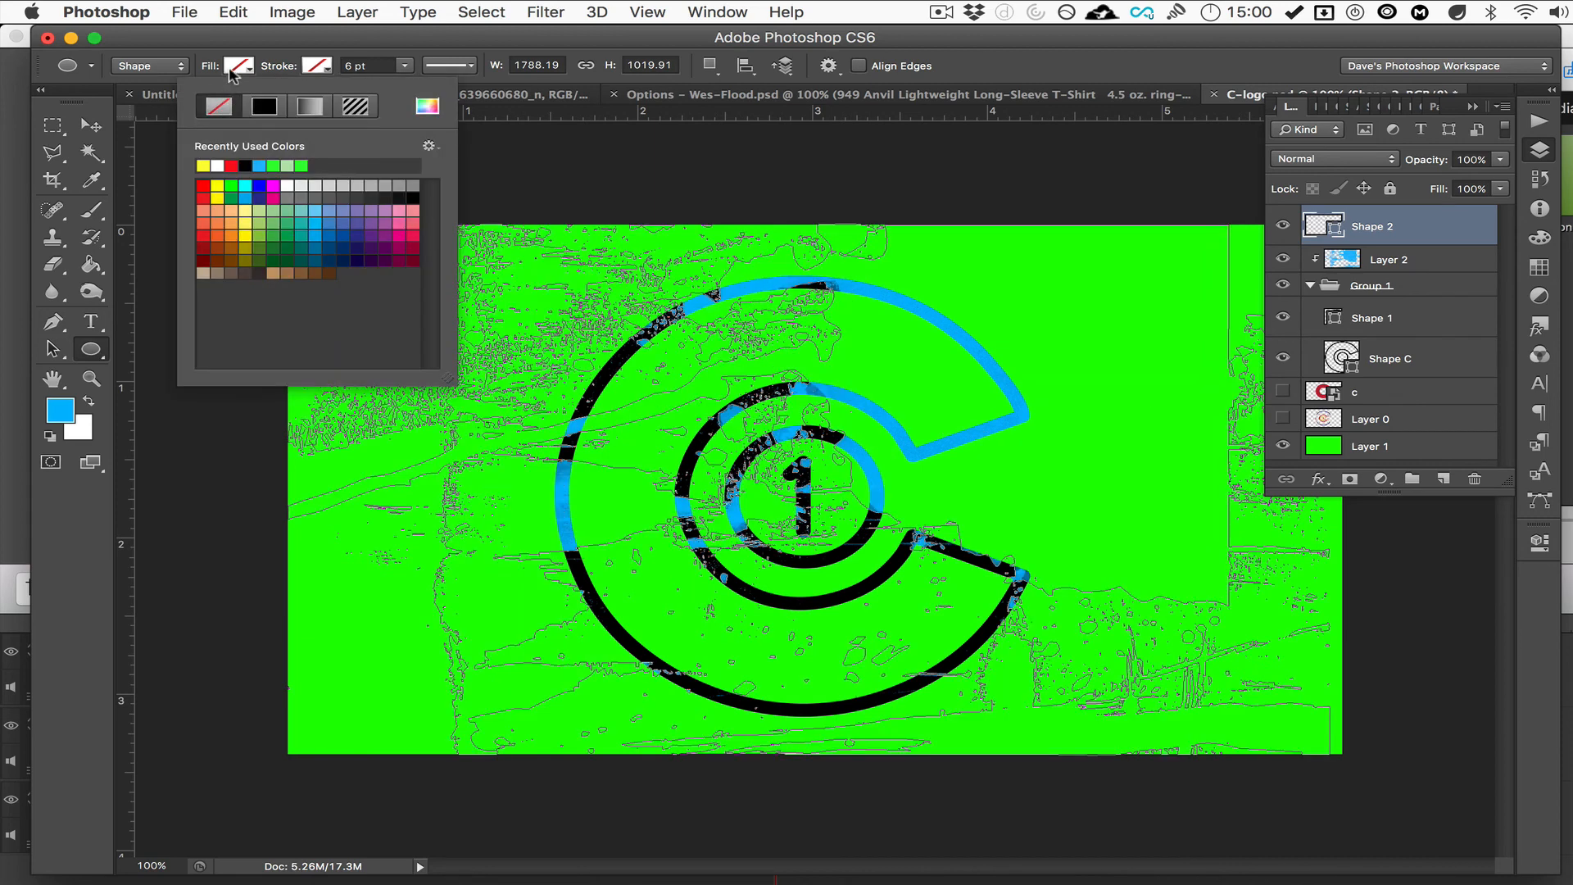
pyautogui.click(239, 66)
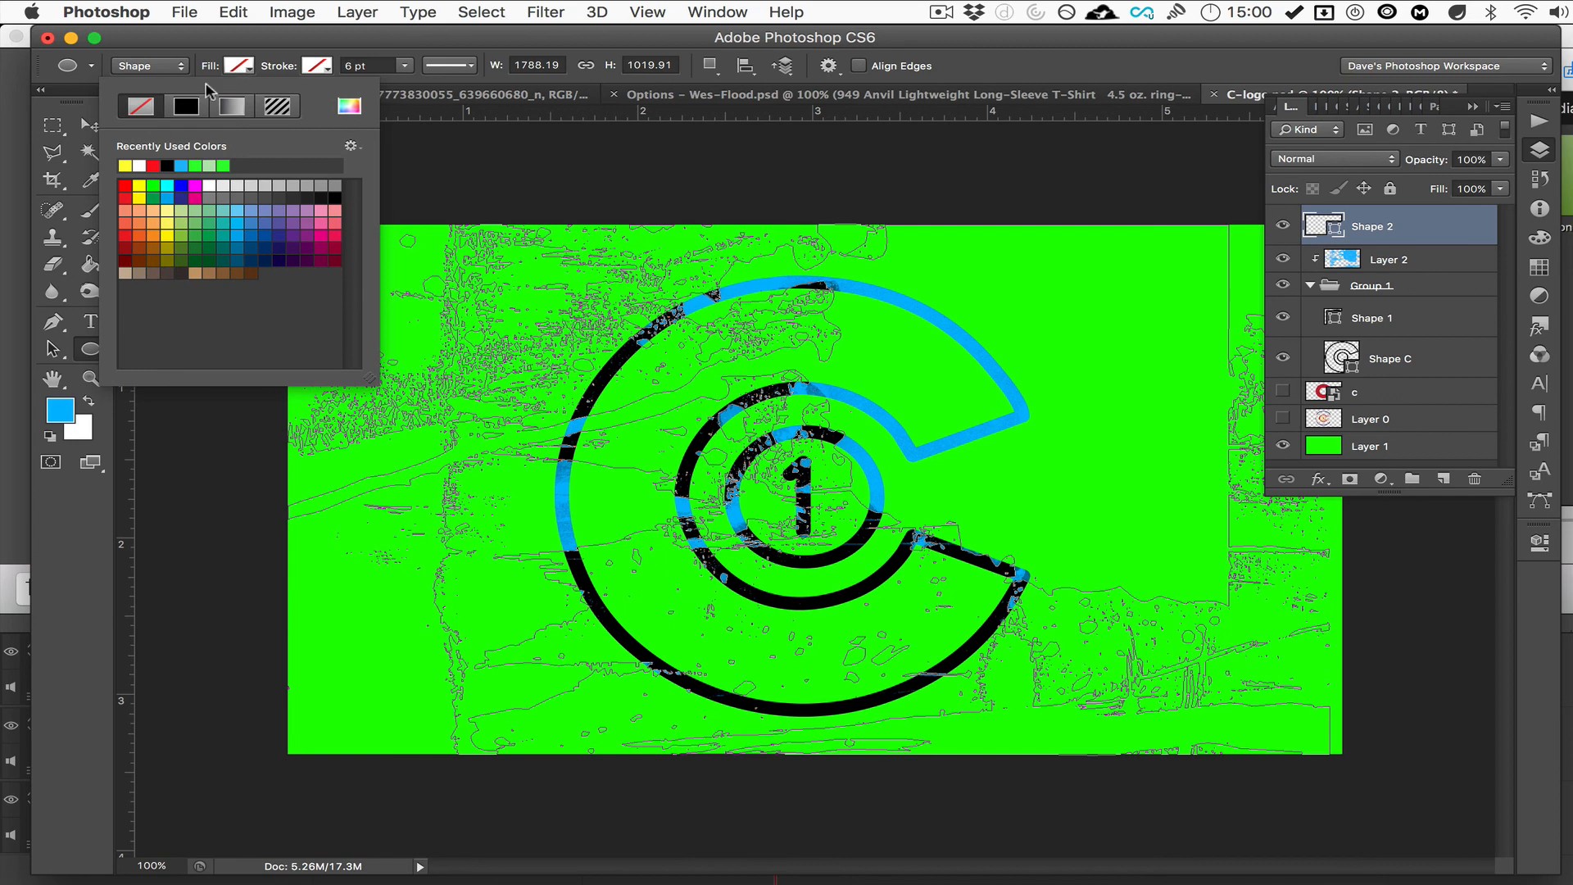
pyautogui.click(154, 165)
# Hide the blue Layer 2 and move the red Shape 2 beneath it so that it is clipped to Group 1.
pyautogui.click(90, 125)
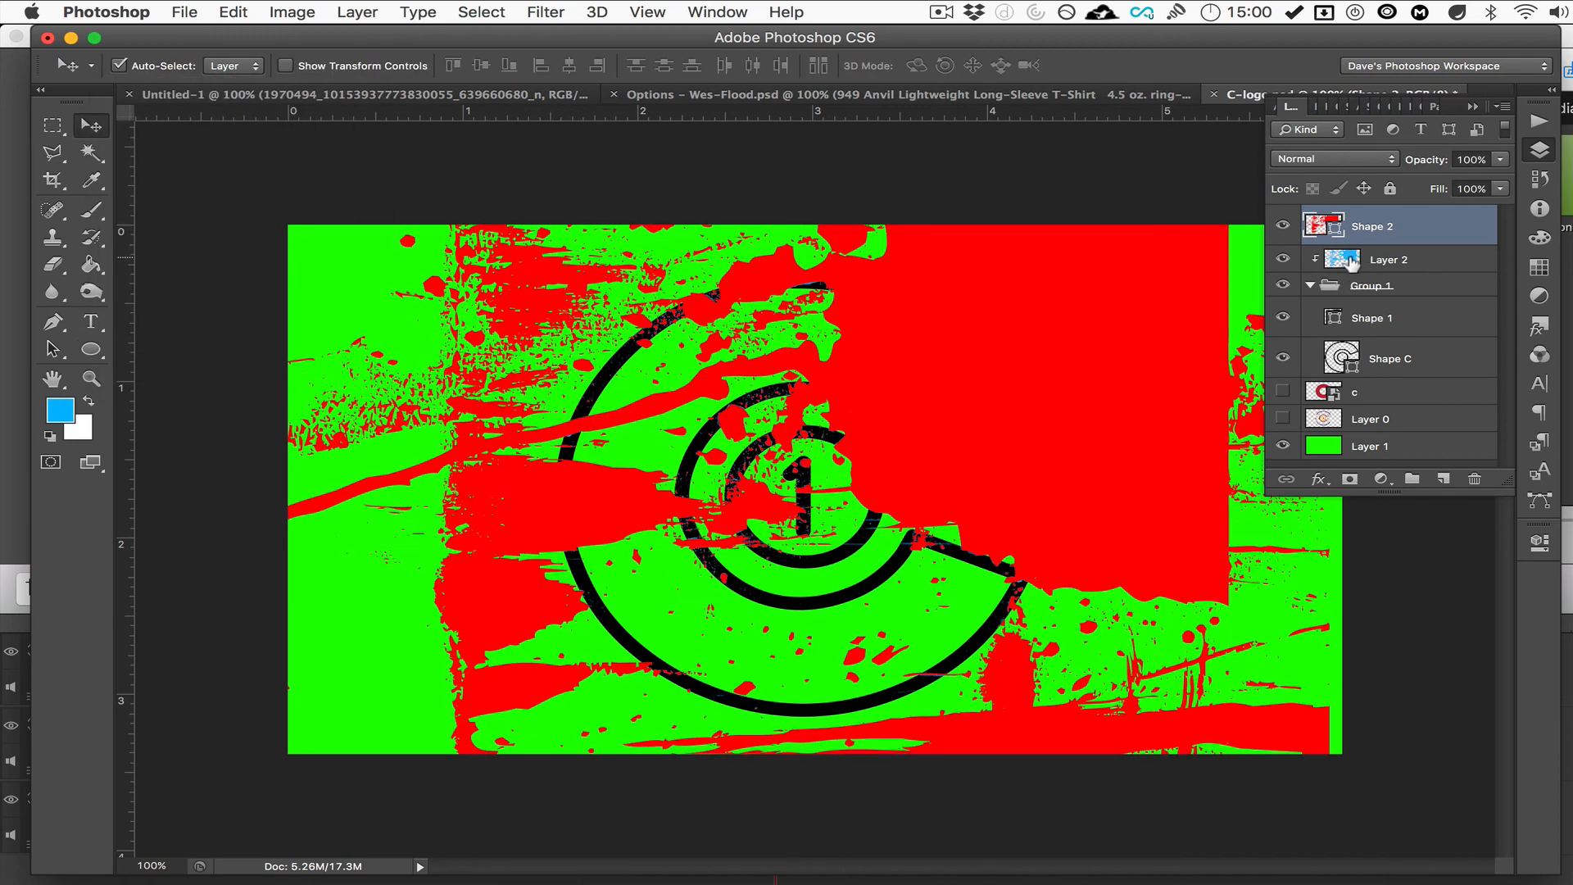
pyautogui.click(1284, 259)
pyautogui.moveTo(1363, 237); pyautogui.dragTo(1415, 269)
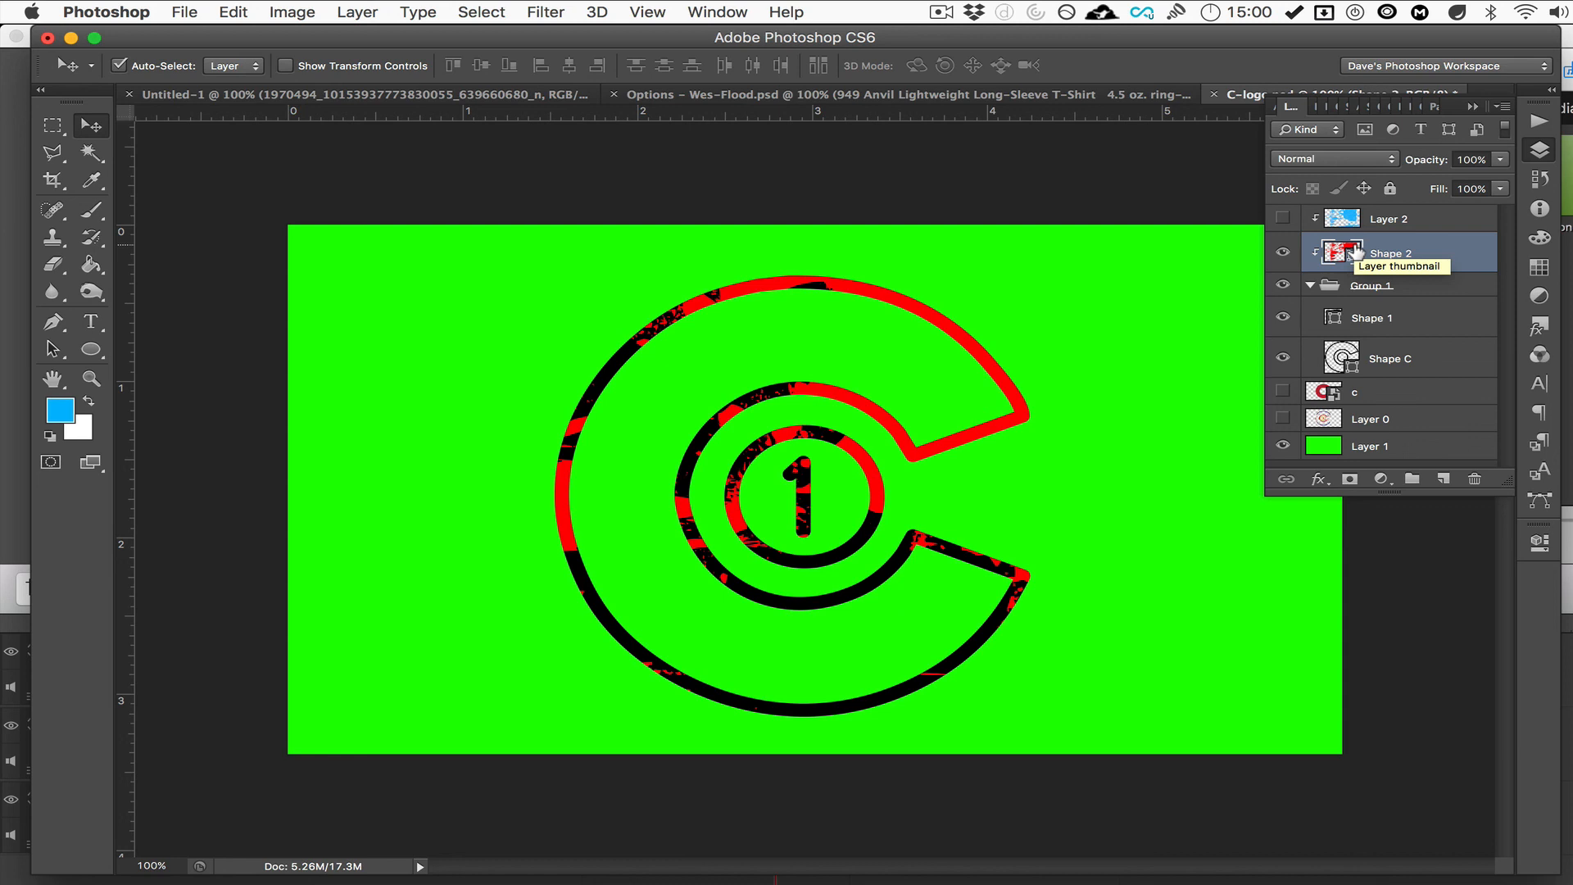
# Inspect the vector paths of Shape 2 and Shape C, selecting the anchor point at the left of the C's inner curve.
pyautogui.click(53, 324)
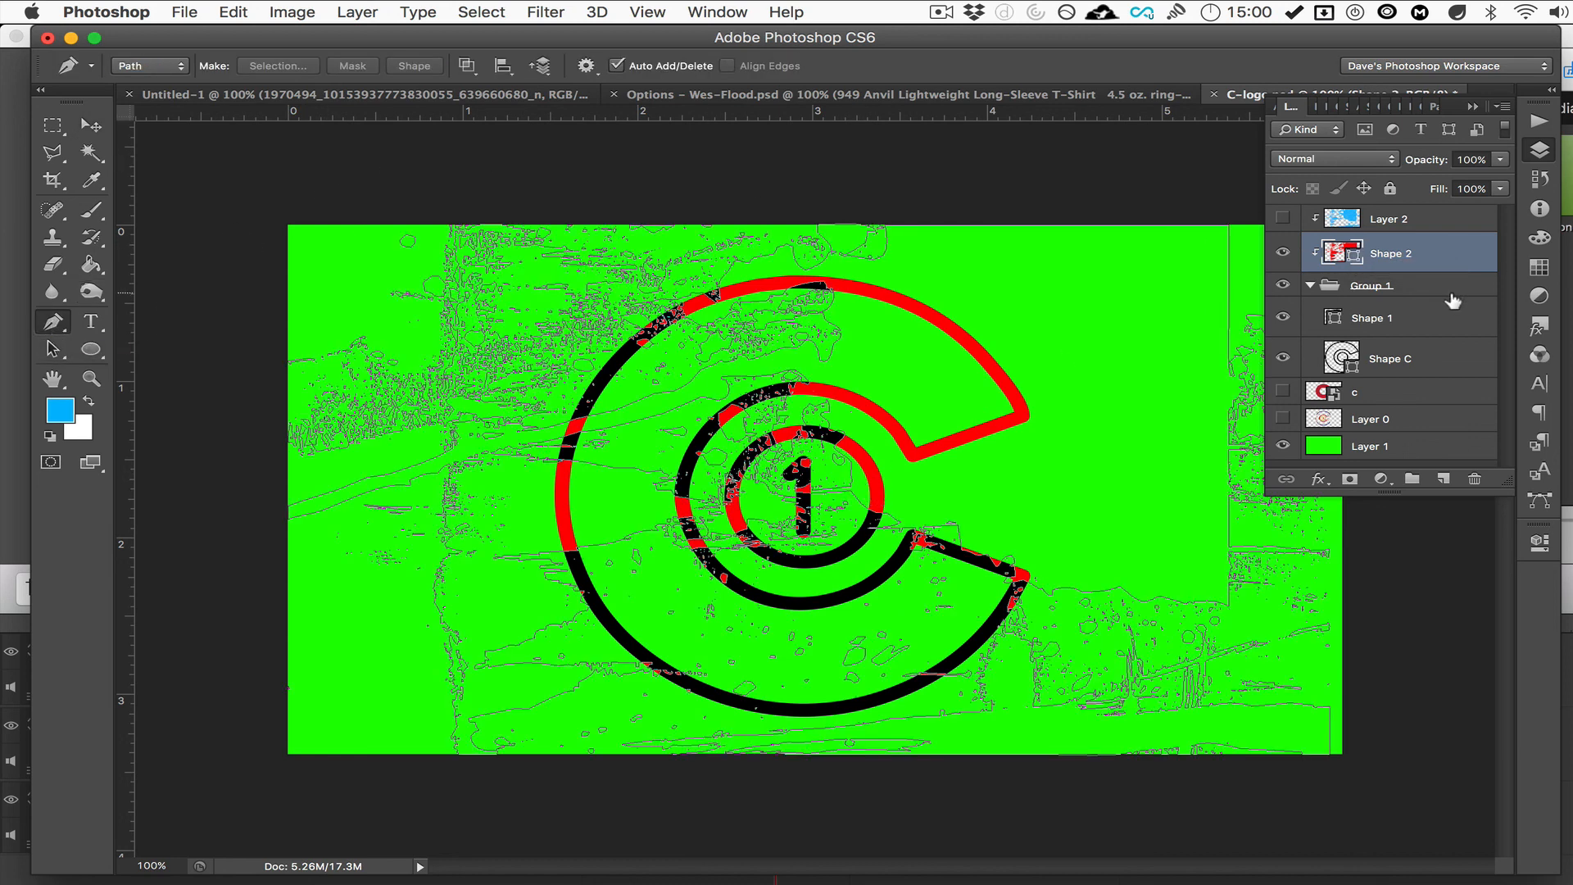
pyautogui.click(1348, 359)
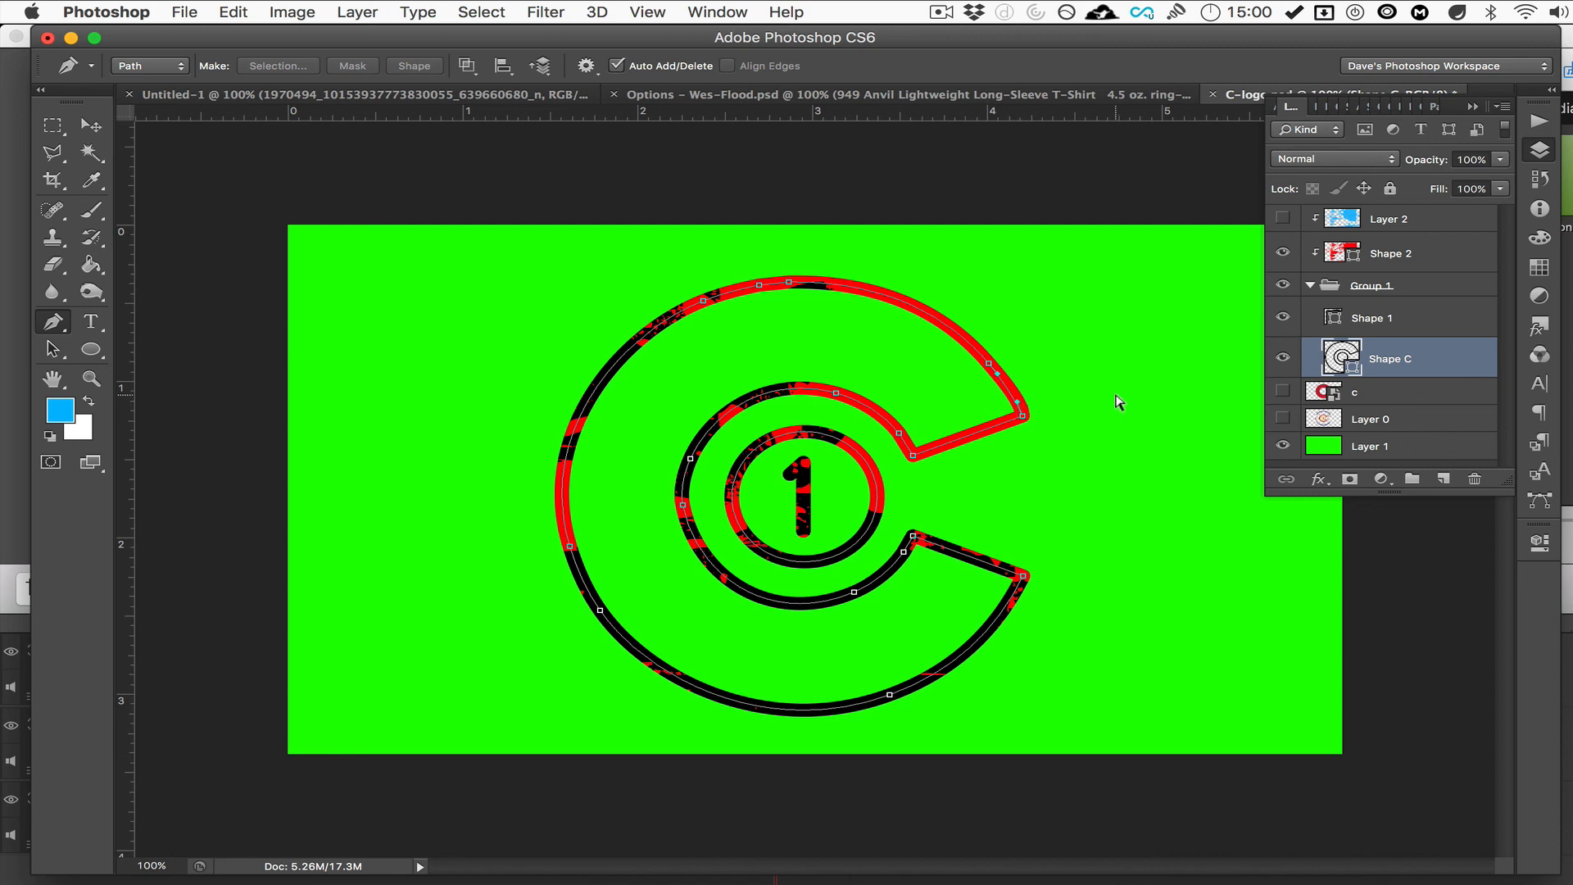
pyautogui.keyDown('ctrl'); pyautogui.click(685, 507); pyautogui.keyUp('ctrl')
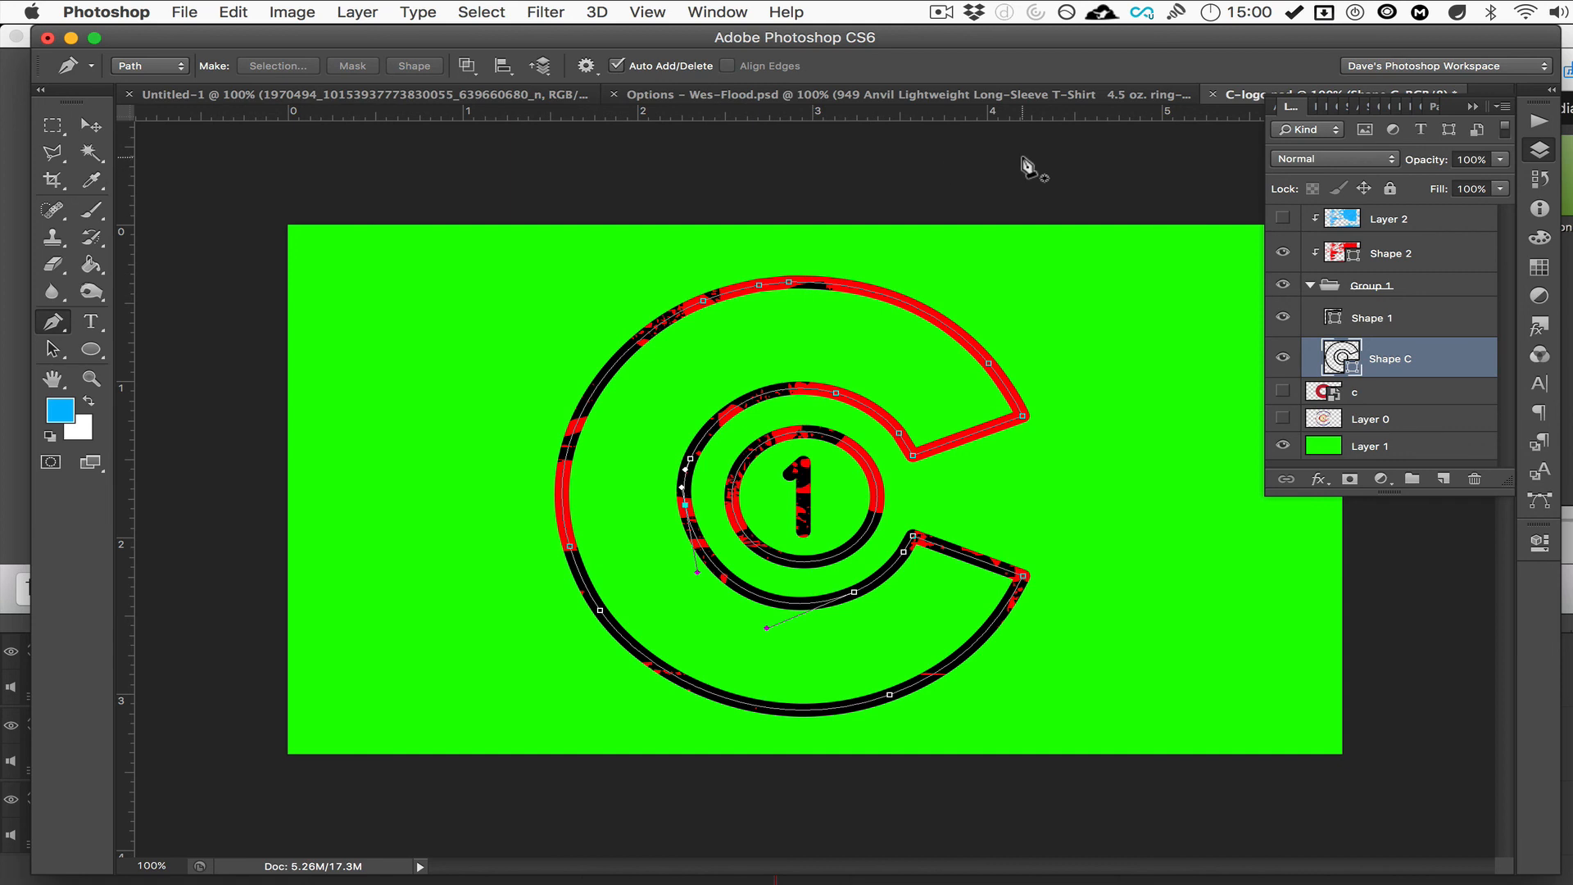
pyautogui.click(90, 129)
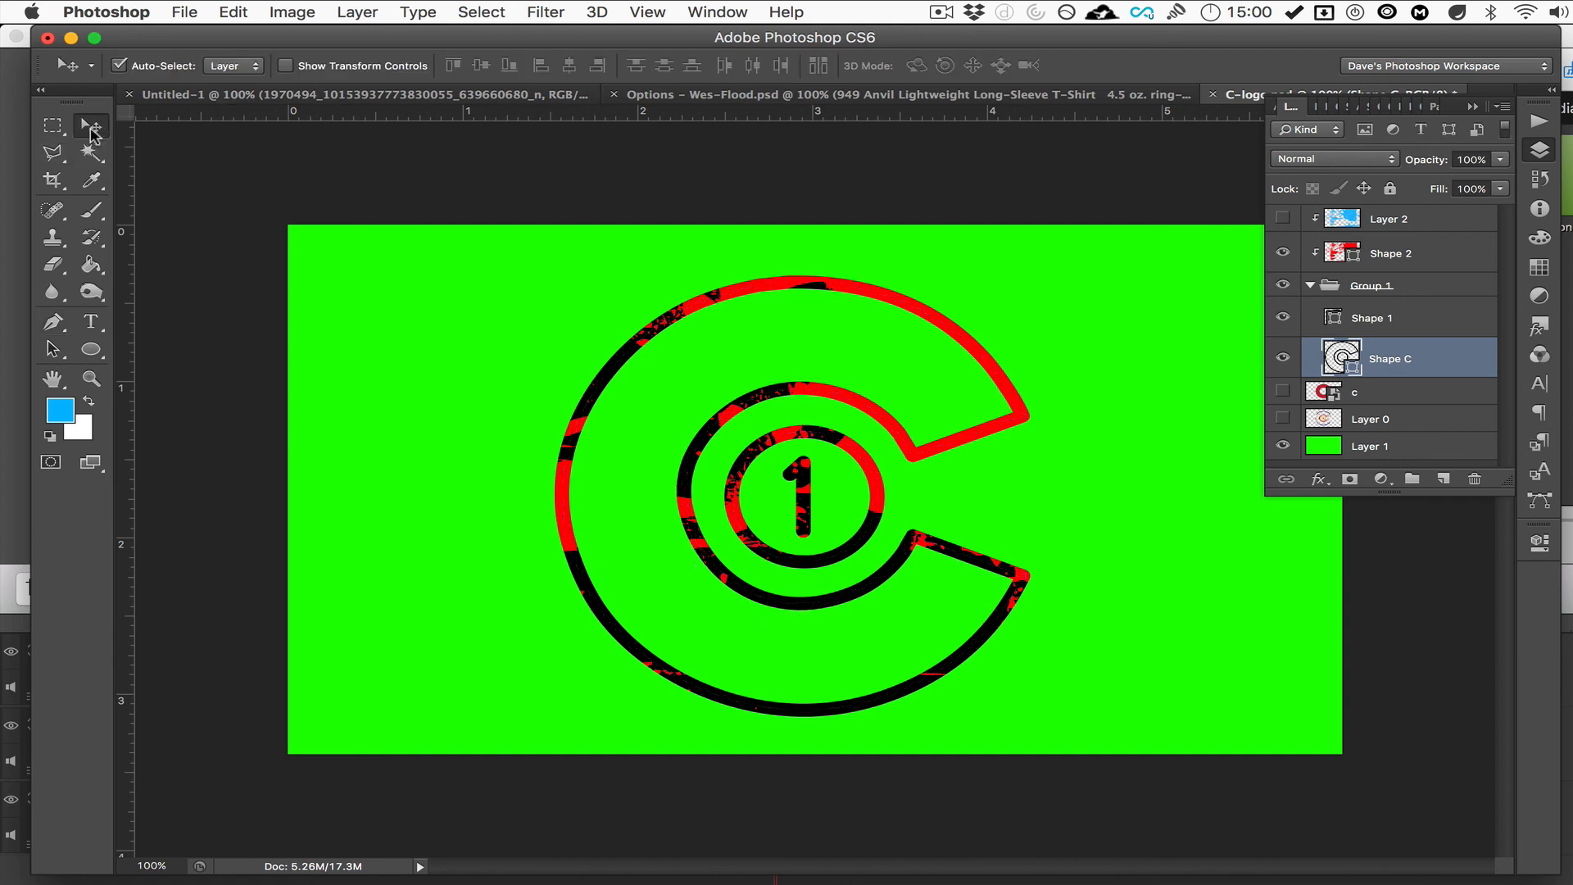